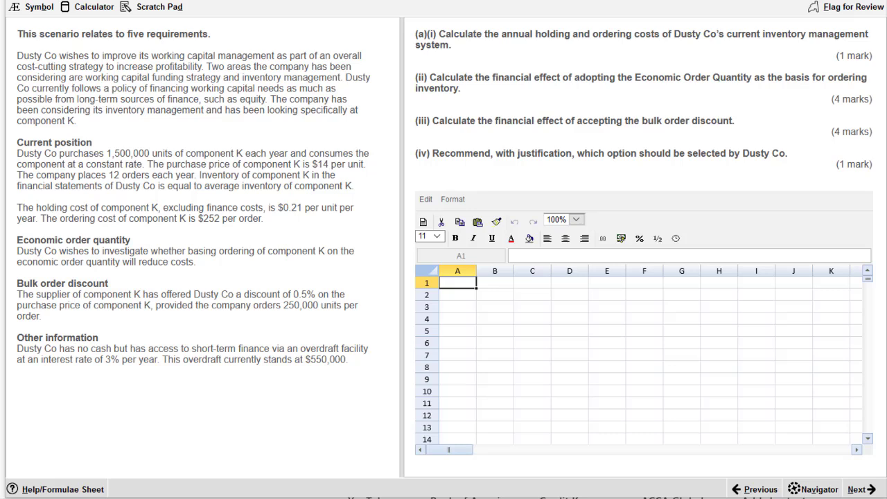
{"action": "mouse_move", "coordinate": [408, 21]}
{"action": "left_mouse_down"}
{"action": "mouse_move", "coordinate": [405, 101]}
{"action": "mouse_move", "coordinate": [500, 21]}
{"action": "mouse_move", "coordinate": [408, 26]}
{"action": "left_mouse_up"}
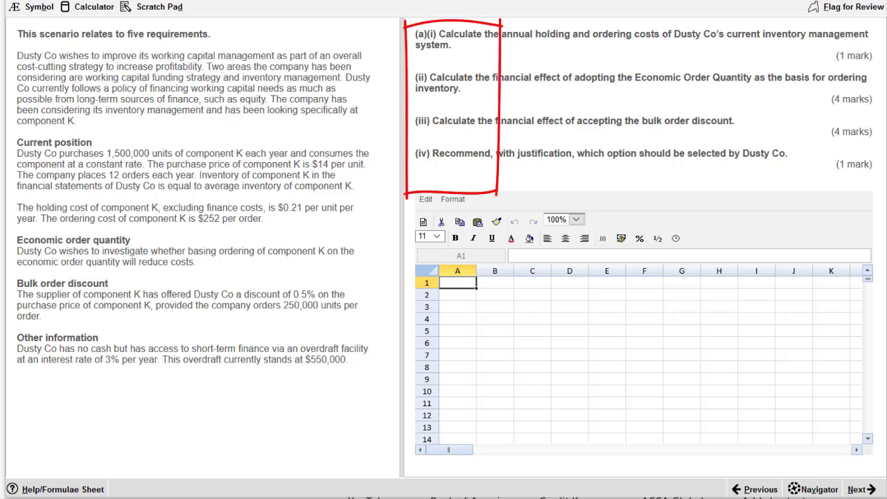
{"action": "key", "text": "Escape"}
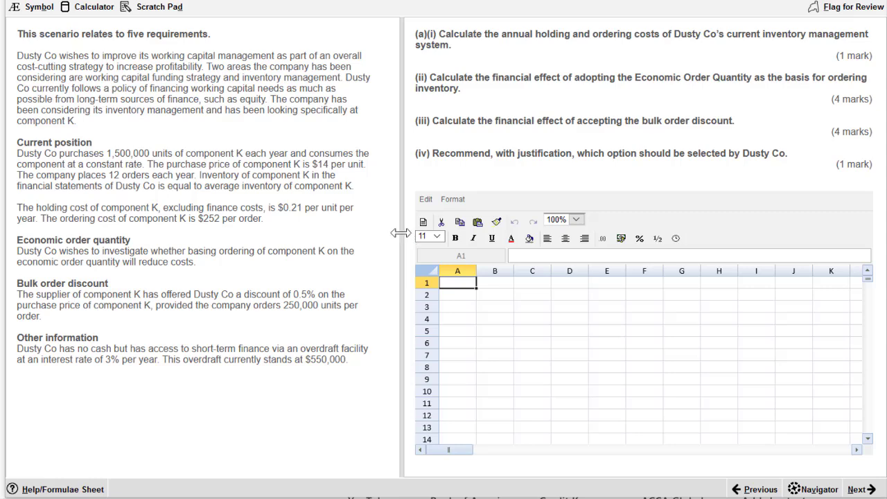
- Move the divider between the scenario text and the answer area to enlarge the spreadsheet pane
{"action": "left_click_drag", "start_coordinate": [401, 233], "coordinate": [663, 234]}
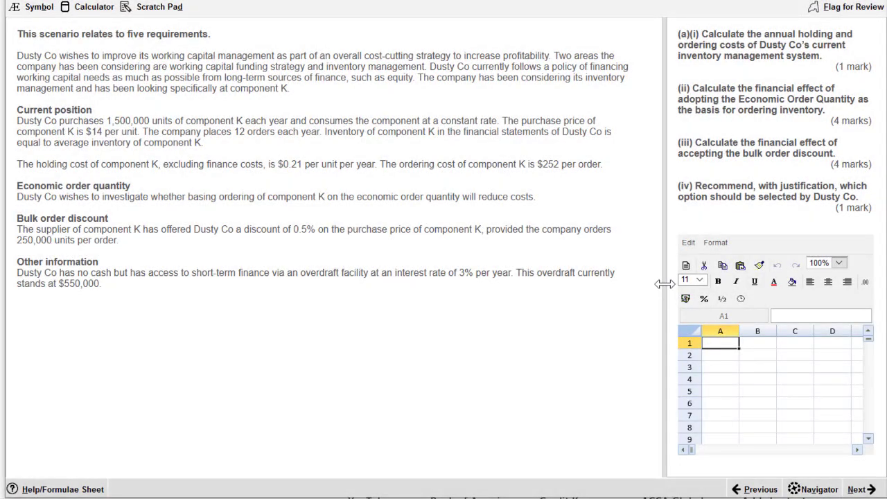
{"action": "left_click_drag", "start_coordinate": [664, 283], "coordinate": [104, 280]}
{"action": "left_click_drag", "start_coordinate": [203, 279], "coordinate": [293, 274]}
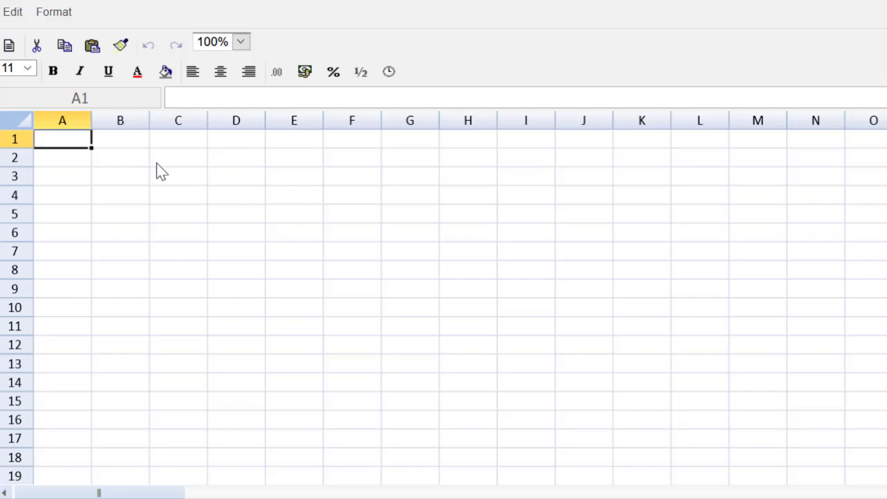
- Set the spreadsheet zoom to 200% and enter the heading "Part 1" in cell A2
{"action": "left_click", "coordinate": [78, 165]}
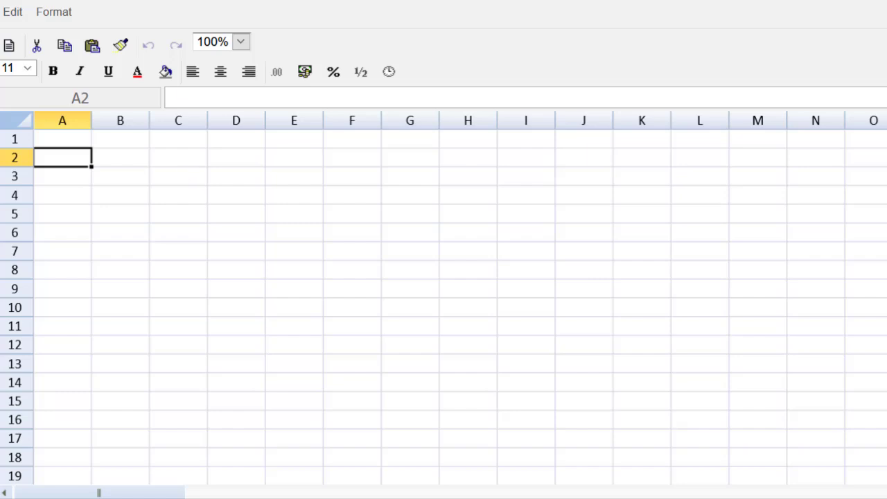
{"action": "left_click", "coordinate": [242, 43]}
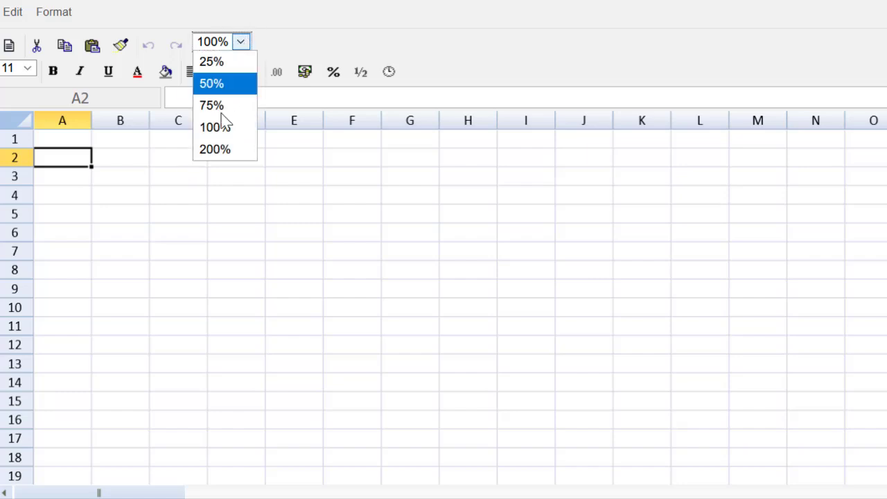
{"action": "left_click", "coordinate": [222, 151]}
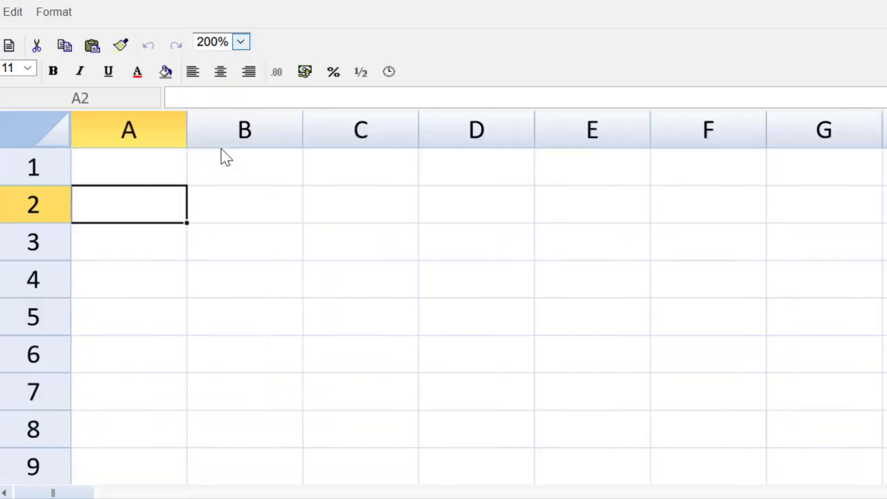
{"action": "type", "text": "Part 1"}
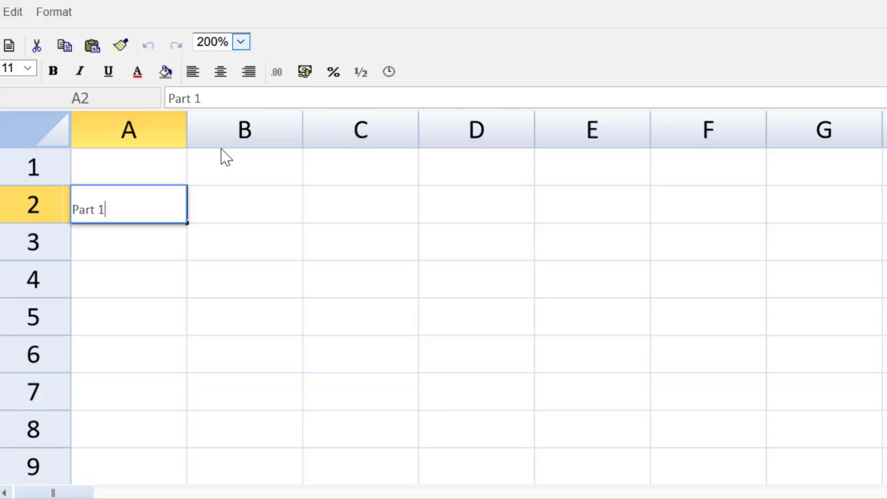
{"action": "key", "text": "Return"}
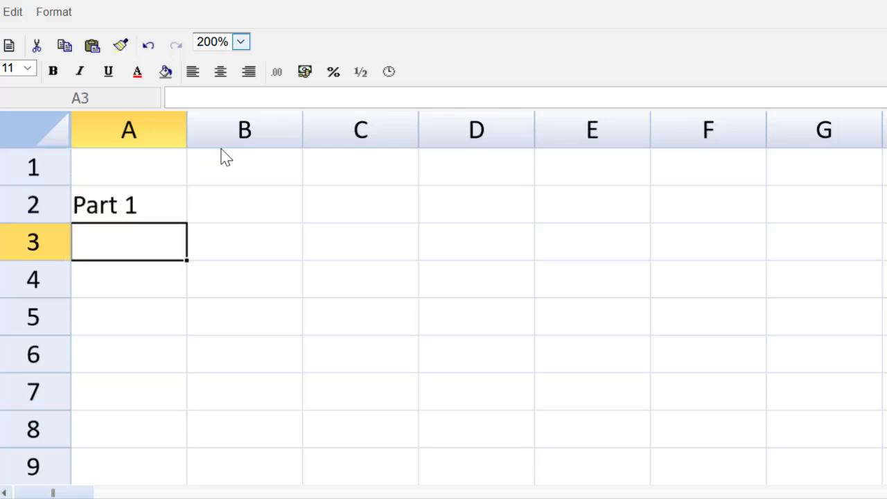
- Enter "Annual holding costs", "Annual ordering costs" and "Total" in cells B2 to B4, fitting column B's width to its text
{"action": "key", "text": "Up"}
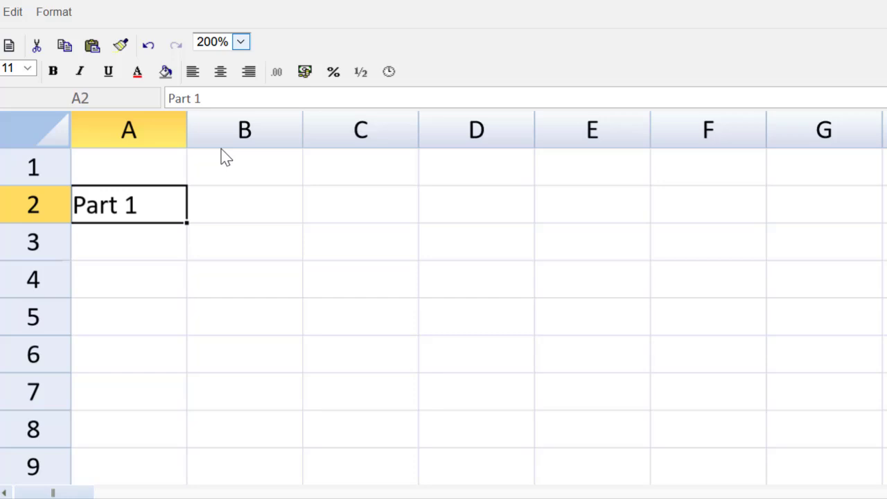
{"action": "key", "text": "Right"}
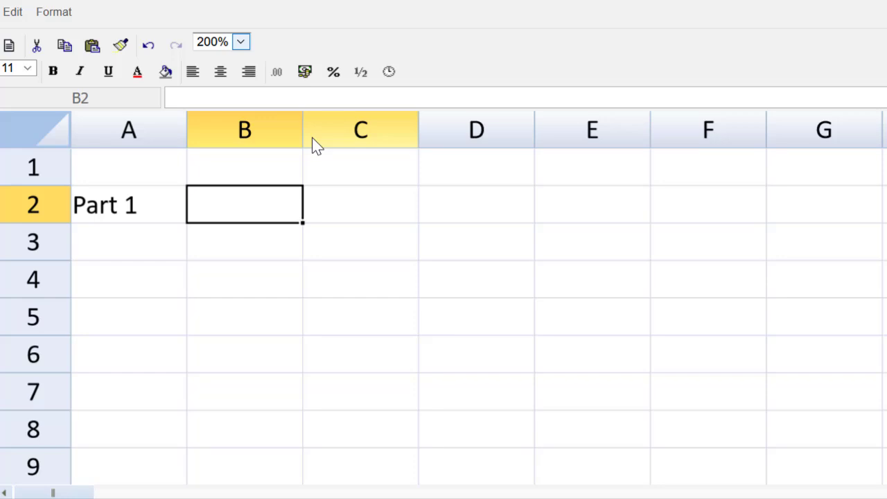
{"action": "type", "text": "Annual holding costs"}
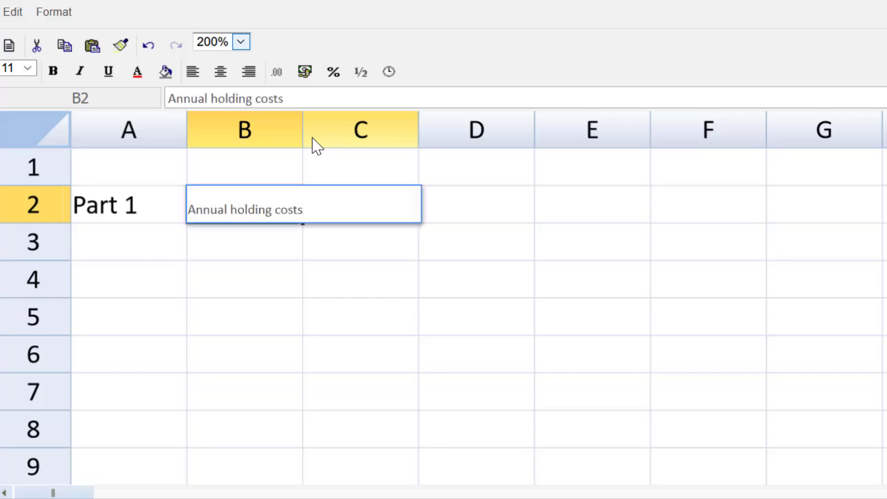
{"action": "key", "text": "Return"}
{"action": "type", "text": "Annual ordering costs"}
{"action": "key", "text": "Return"}
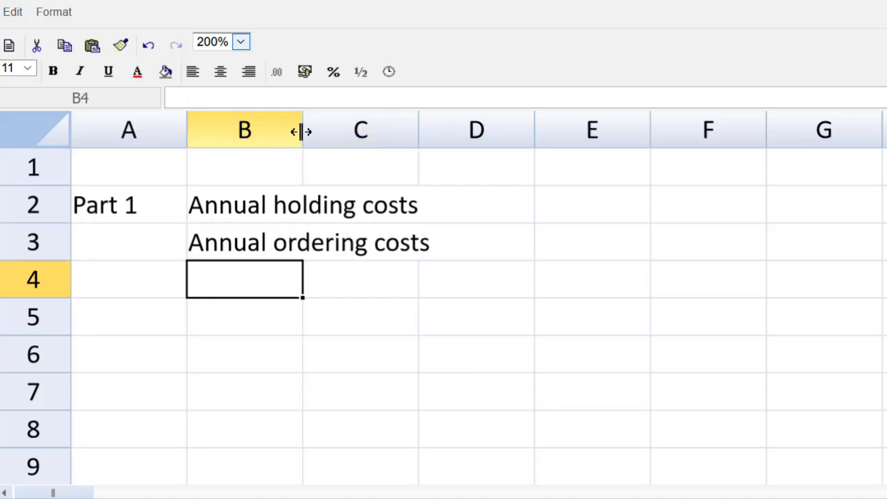
{"action": "double_click", "coordinate": [303, 131]}
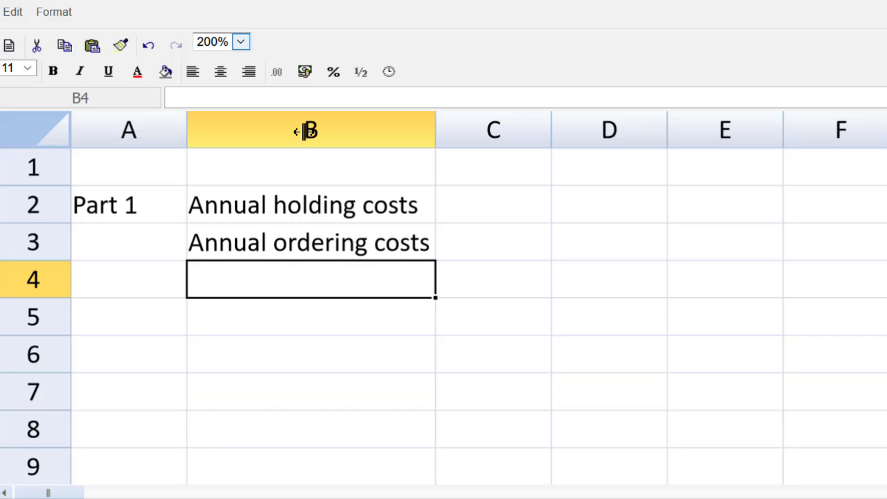
{"action": "type", "text": "Total"}
{"action": "key", "text": "Tab"}
{"action": "key", "text": "Up"}
{"action": "key", "text": "Up"}
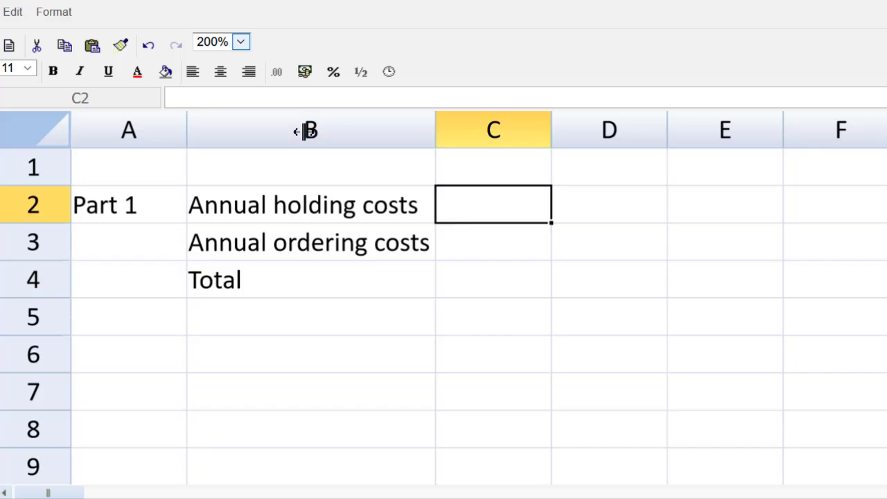
- Enter the holding cost formula note "(Q/2+b)*ch" as text in cell D2
{"action": "left_click", "coordinate": [623, 131]}
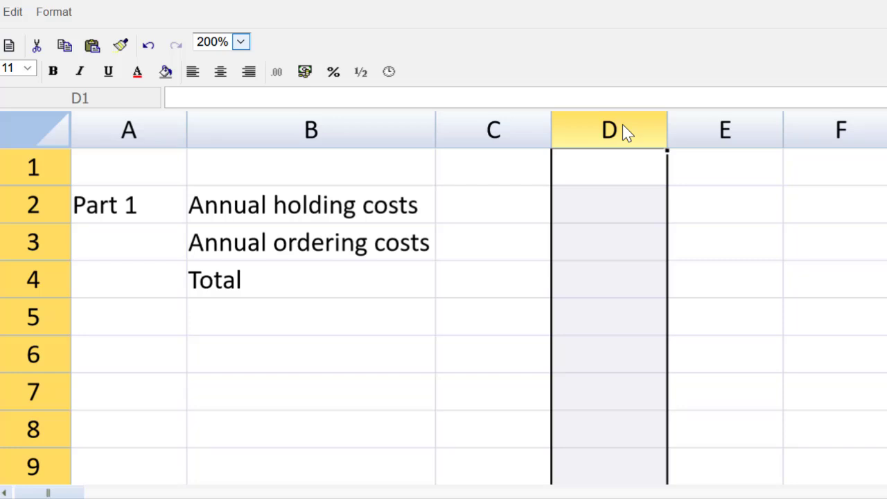
{"action": "left_click", "coordinate": [608, 220]}
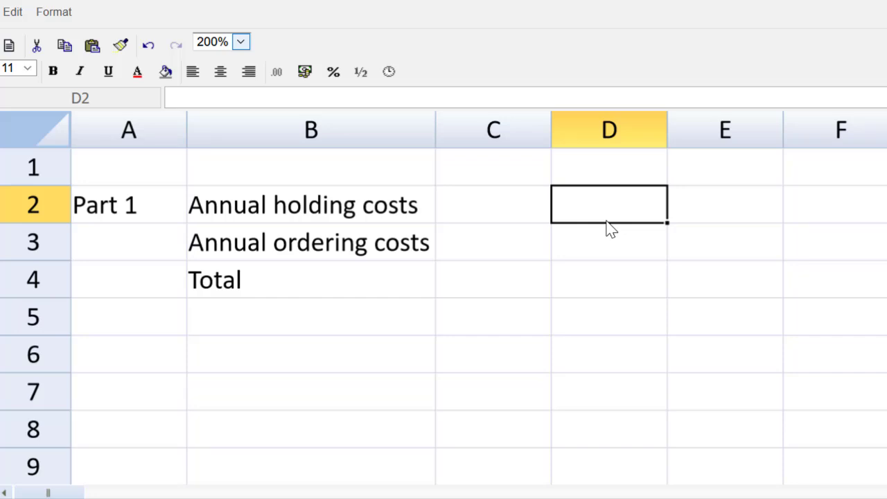
{"action": "type", "text": "Q/"}
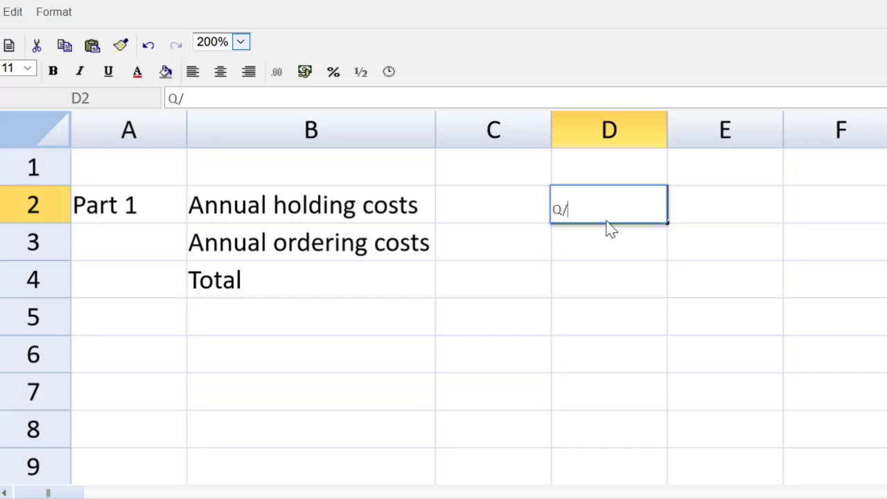
{"action": "type", "text": "2+b"}
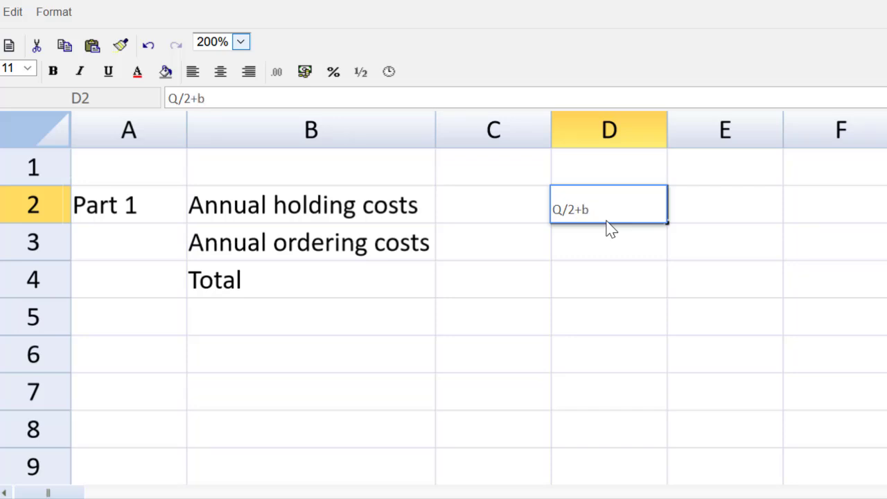
{"action": "type", "text": "*ch"}
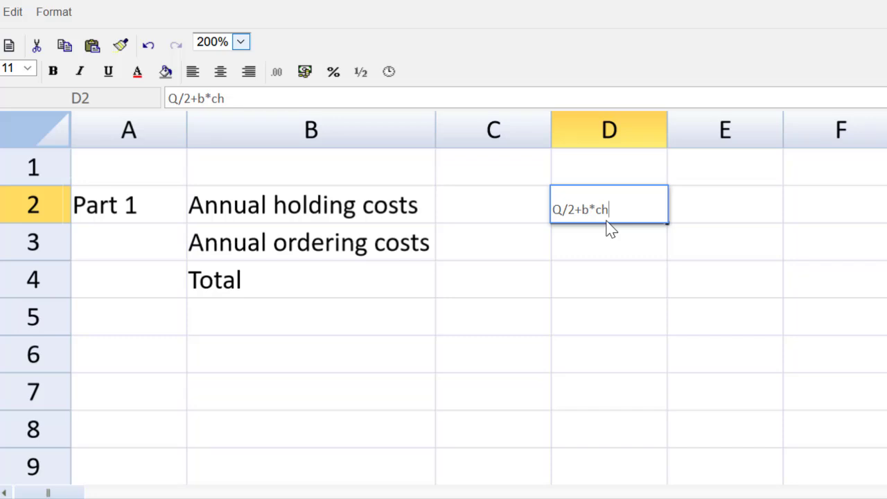
{"action": "left_click", "coordinate": [589, 211]}
{"action": "type", "text": ")"}
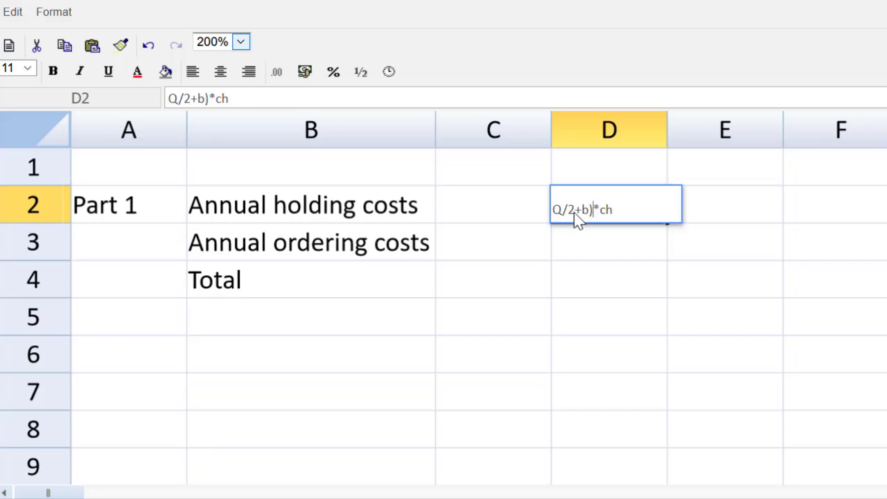
{"action": "left_click", "coordinate": [552, 214]}
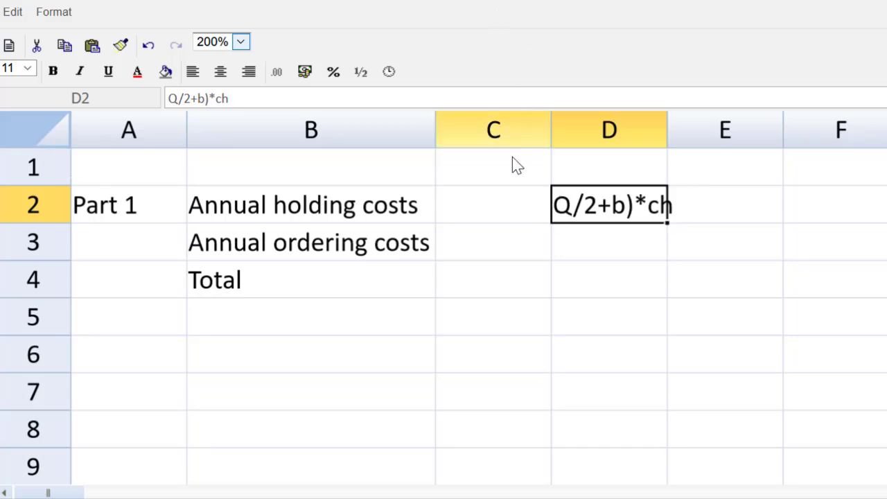
{"action": "left_click", "coordinate": [173, 105]}
{"action": "type", "text": "("}
{"action": "key", "text": "Return"}
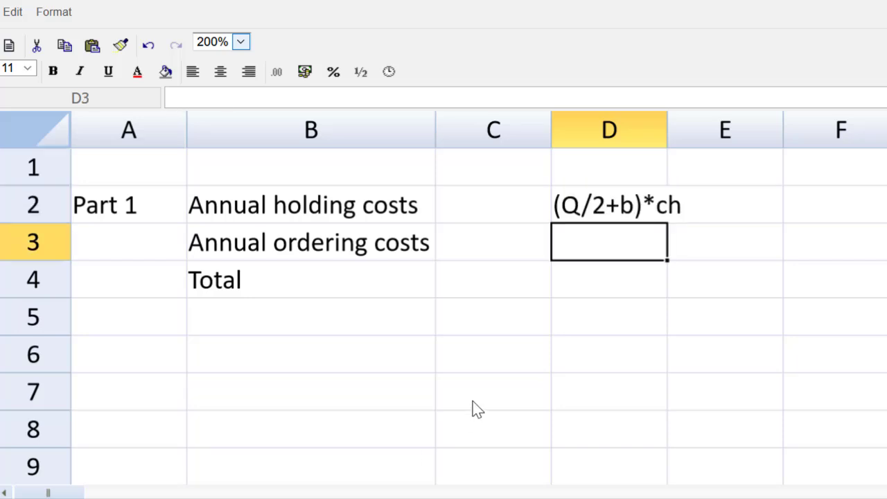
- Enter the ordering cost formula note "D/Q*co" as text in cell D3
{"action": "scroll", "coordinate": [362, 423], "scroll_direction": "down", "scroll_amount": 5}
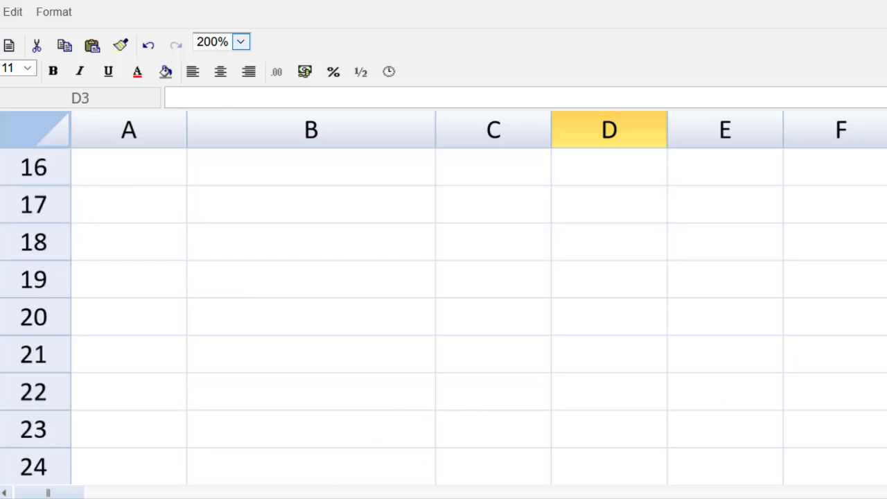
{"action": "scroll", "coordinate": [444, 316], "scroll_direction": "up", "scroll_amount": 5}
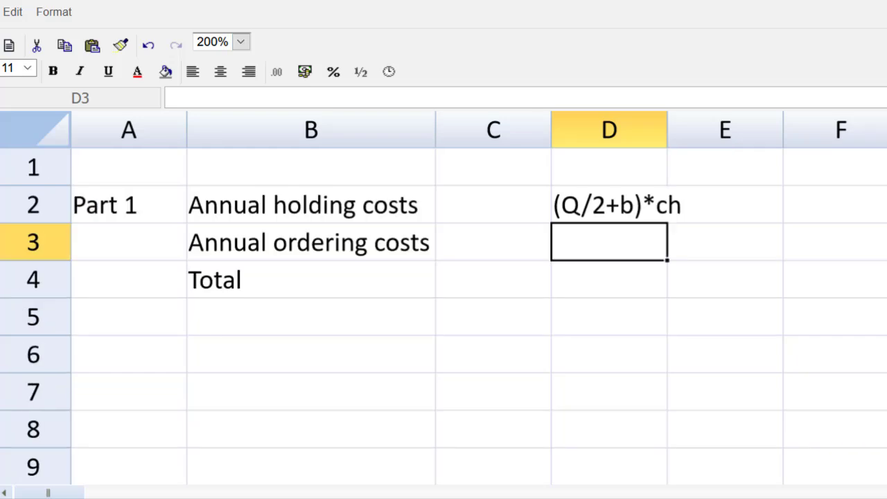
{"action": "scroll", "coordinate": [87, 364], "scroll_direction": "down", "scroll_amount": 15}
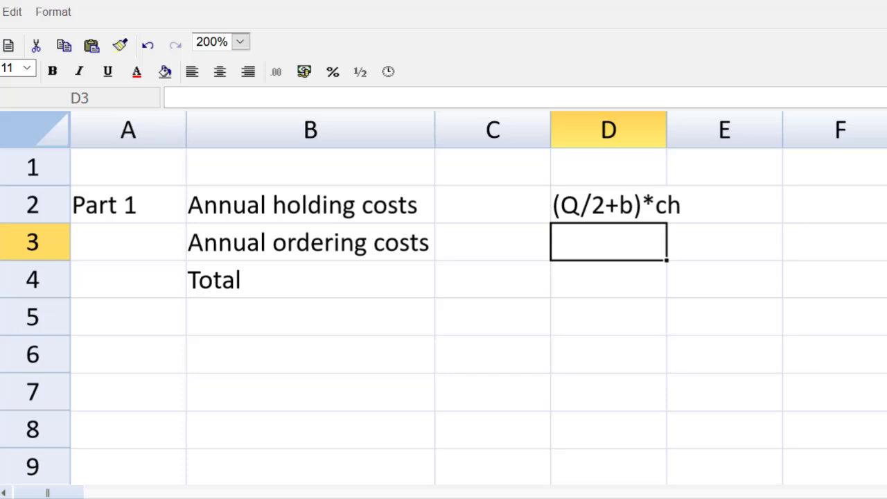
{"action": "type", "text": "D/"}
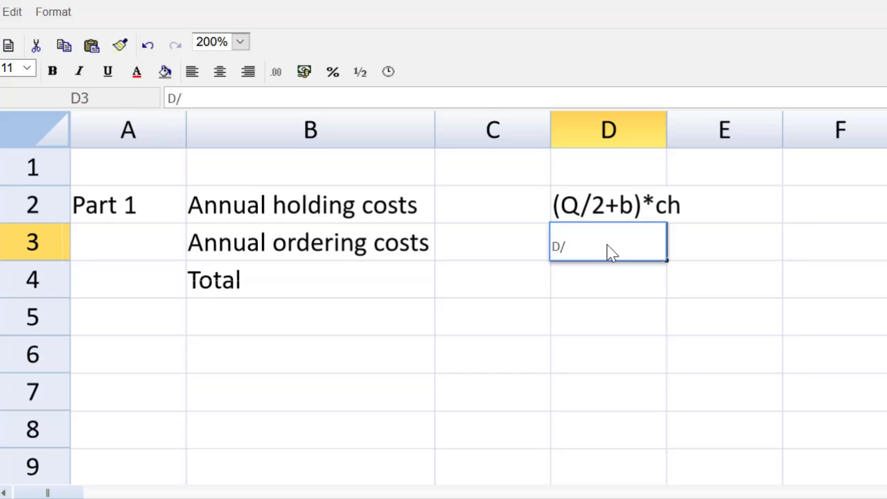
{"action": "type", "text": "q"}
{"action": "key", "text": "BackSpace"}
{"action": "type", "text": "A"}
{"action": "key", "text": "BackSpace"}
{"action": "type", "text": "Q*co"}
{"action": "key", "text": "Return"}
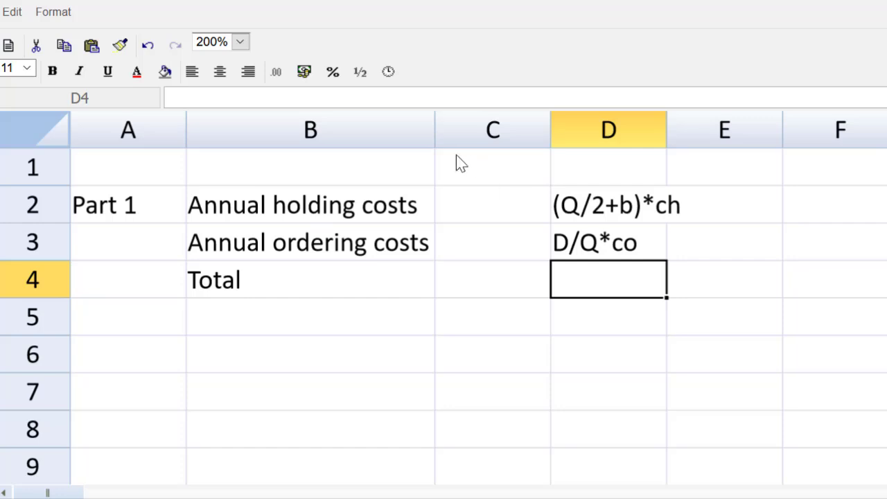
- Widen column C and calculate the annual holding costs in cell C2 with the formula =((1500000/12)/2)*0.21
{"action": "left_click_drag", "start_coordinate": [551, 125], "coordinate": [635, 128]}
{"action": "left_click", "coordinate": [499, 178]}
{"action": "left_click", "coordinate": [496, 206]}
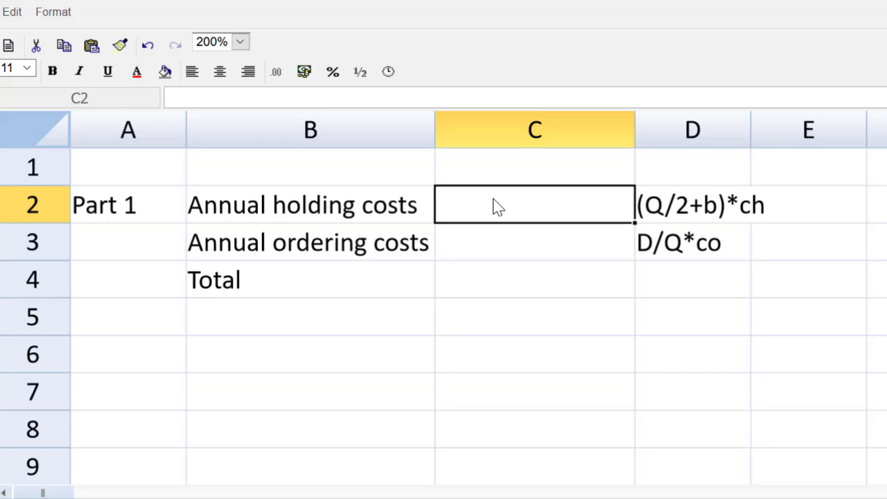
{"action": "type", "text": "=1500000"}
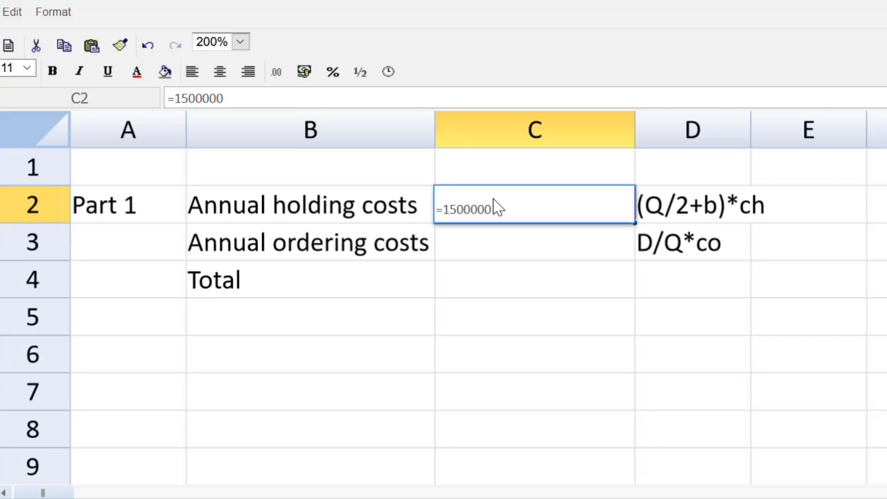
{"action": "type", "text": "/12)"}
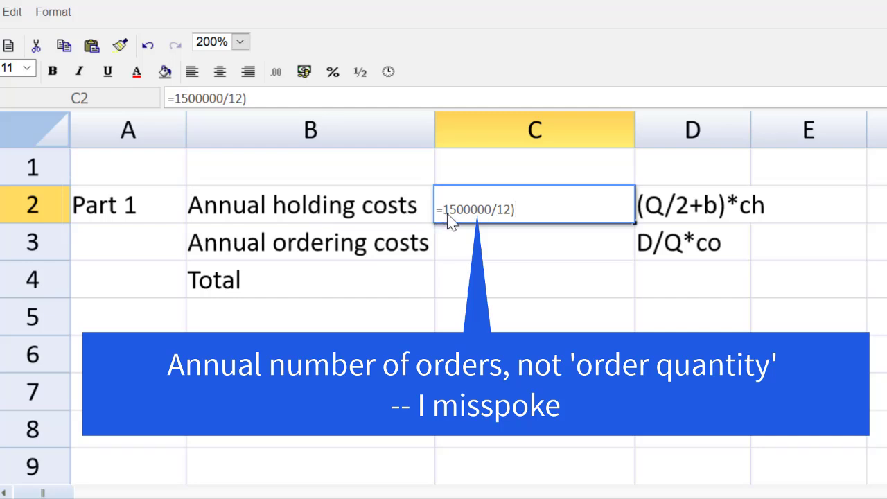
{"action": "left_click", "coordinate": [175, 99]}
{"action": "type", "text": "("}
{"action": "left_click", "coordinate": [291, 102]}
{"action": "type", "text": "/2"}
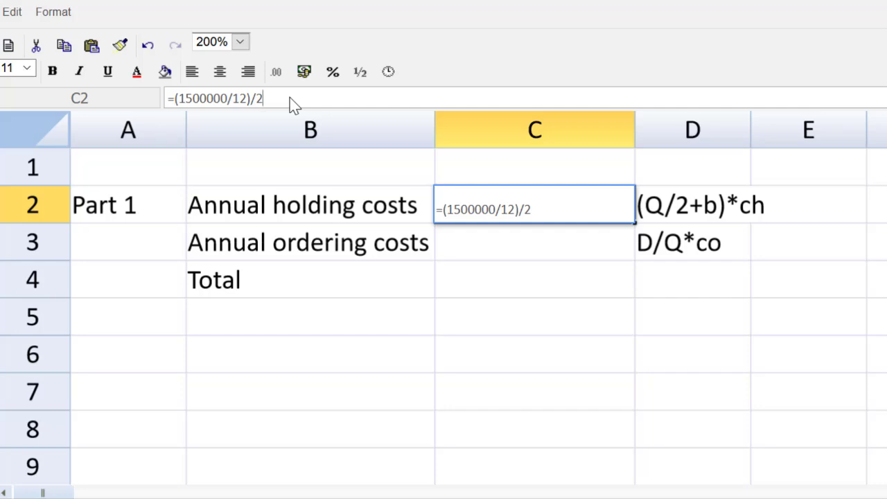
{"action": "type", "text": ")"}
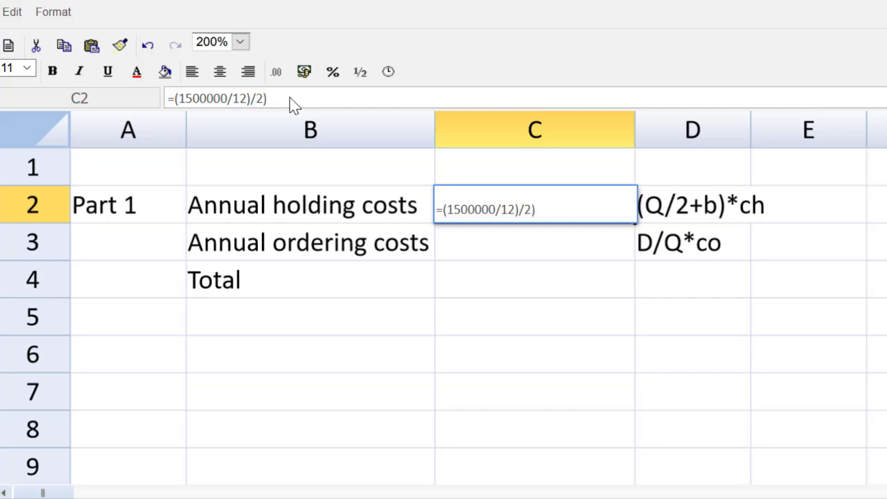
{"action": "left_click", "coordinate": [175, 98]}
{"action": "type", "text": "("}
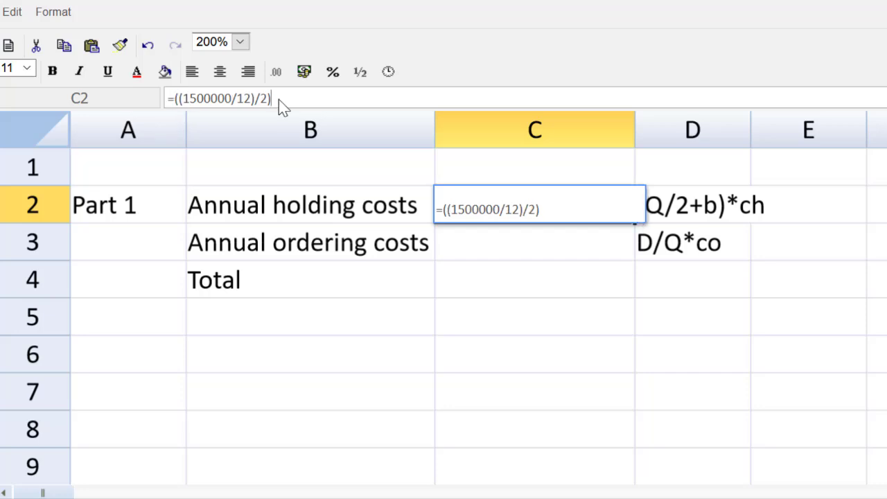
{"action": "type", "text": "*"}
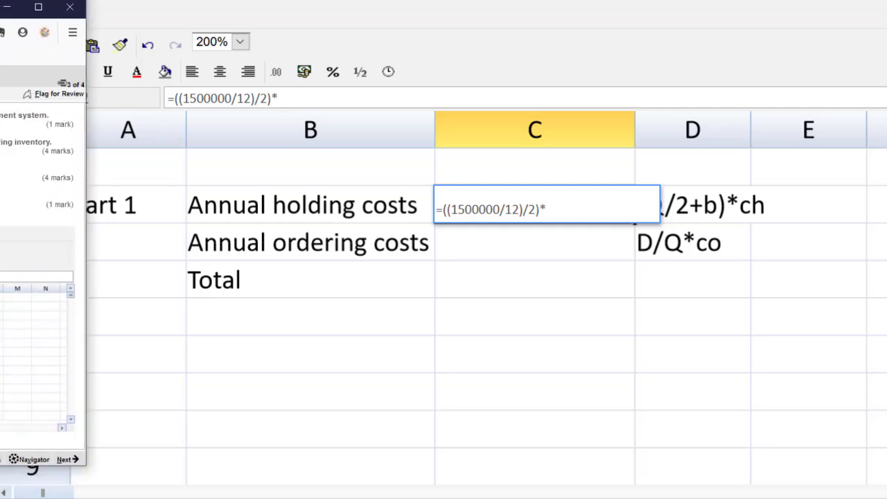
{"action": "left_click", "coordinate": [400, 97]}
{"action": "type", "text": "0.21"}
{"action": "key", "text": "Return"}
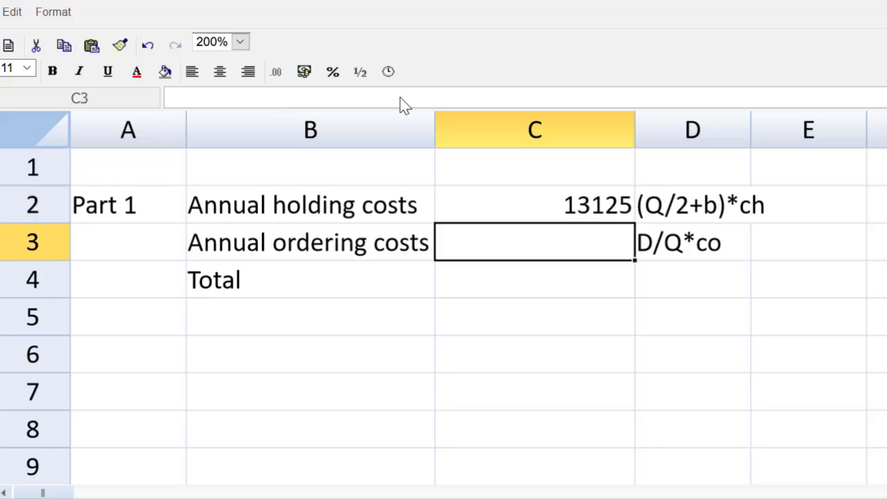
- Calculate the annual ordering costs in cell C3 with the formula =12*252
{"action": "type", "text": "12"}
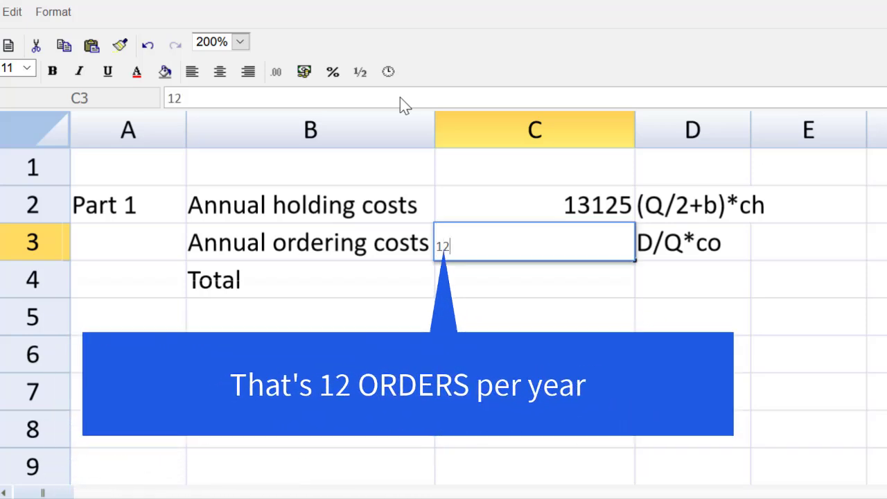
{"action": "key", "text": "BackSpace"}
{"action": "key", "text": "BackSpace"}
{"action": "type", "text": "=12*"}
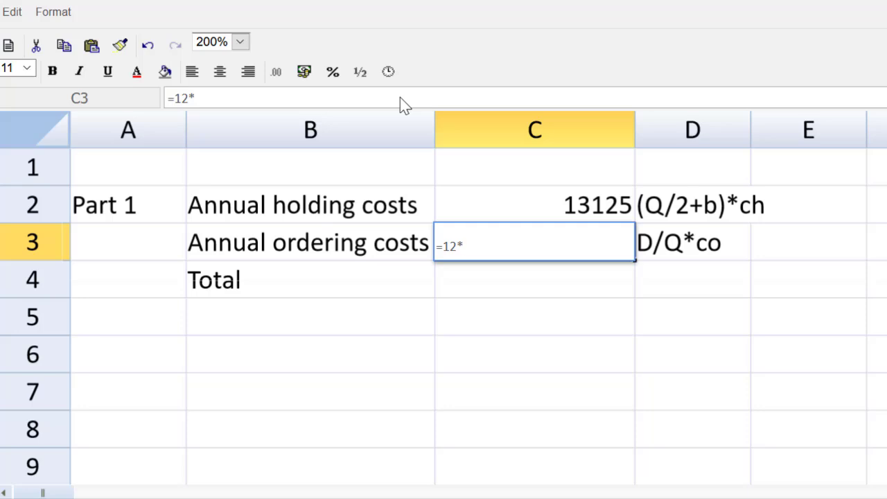
{"action": "type", "text": "252"}
{"action": "key", "text": "Return"}
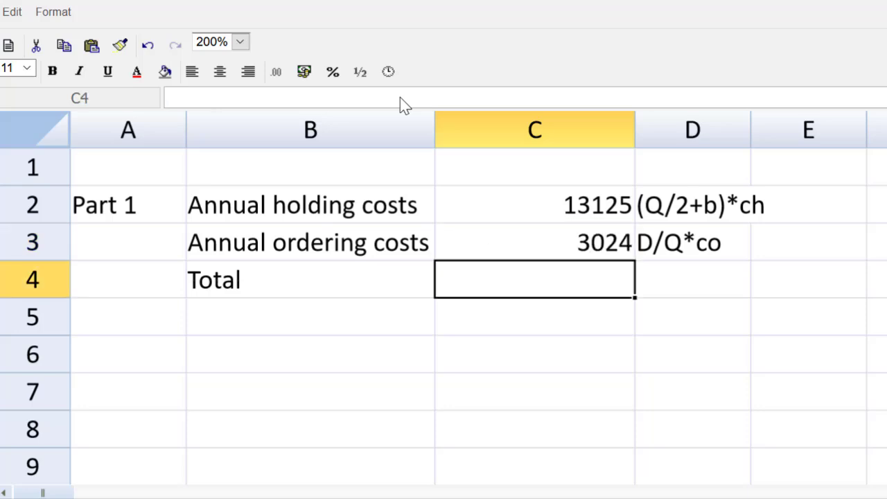
- Add up the holding and ordering costs in cell C4 with =SUM(C2:C3)
{"action": "type", "text": "=sum("}
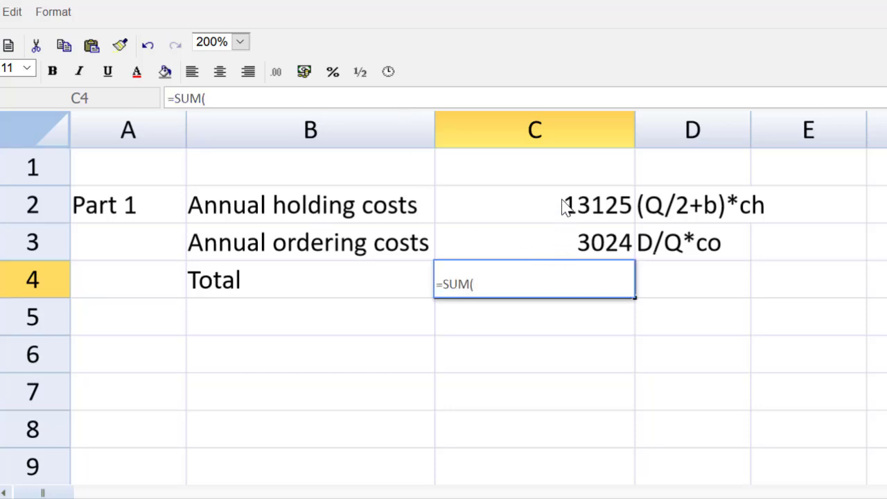
{"action": "left_click_drag", "start_coordinate": [565, 206], "coordinate": [558, 240]}
{"action": "type", "text": ")"}
{"action": "key", "text": "Return"}
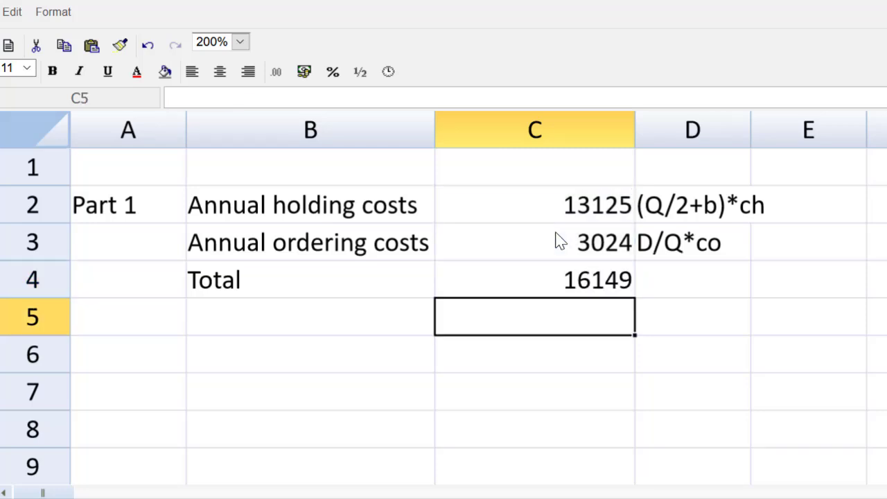
- Format column C with thousands separators and two decimals, and underline the annual ordering costs figure in C3
{"action": "left_click", "coordinate": [594, 127]}
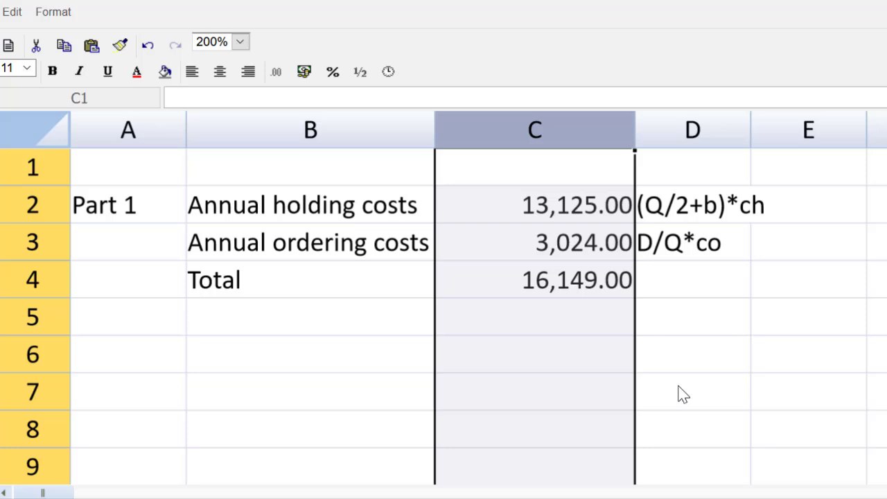
{"action": "left_click", "coordinate": [534, 249]}
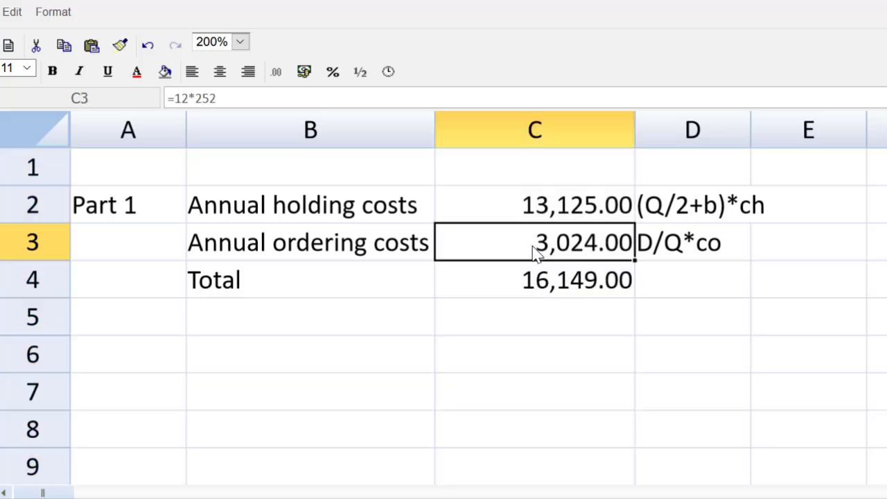
{"action": "key", "text": "ctrl+u"}
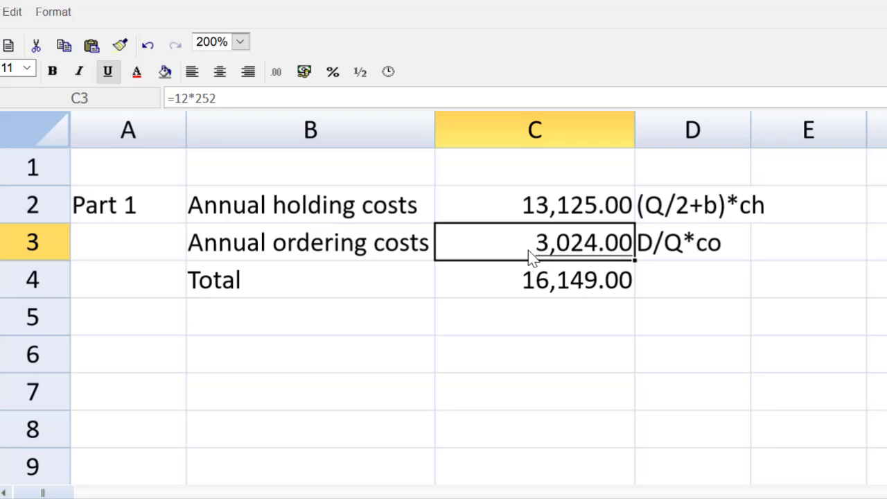
{"action": "left_click", "coordinate": [619, 295]}
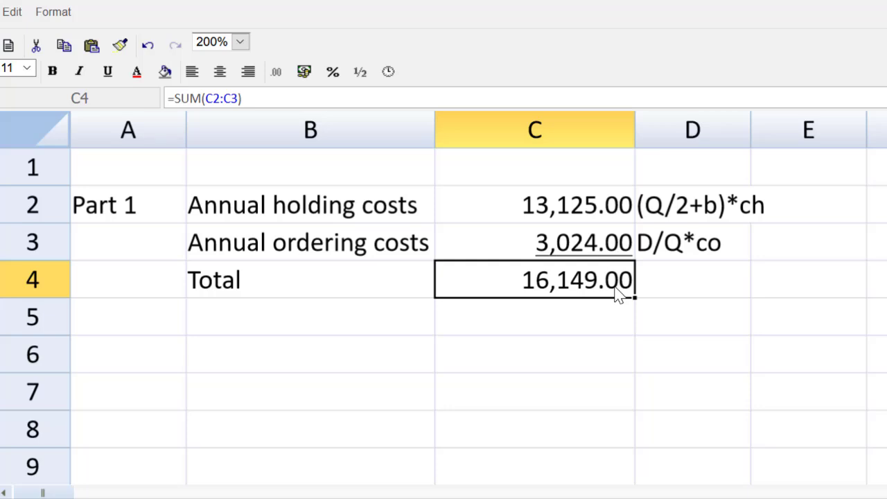
- Enter the heading "Part 2" in cell A6 and the label "EOQ" in cell B6
{"action": "left_click", "coordinate": [164, 351]}
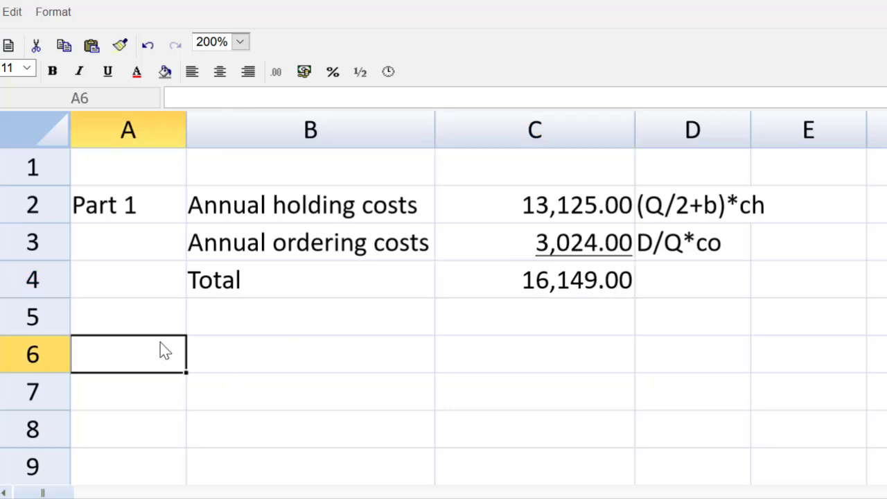
{"action": "key", "text": "Down"}
{"action": "key", "text": "Down"}
{"action": "key", "text": "Down"}
{"action": "key", "text": "Down"}
{"action": "key", "text": "Down"}
{"action": "key", "text": "Up"}
{"action": "key", "text": "Up"}
{"action": "key", "text": "Up"}
{"action": "key", "text": "Up"}
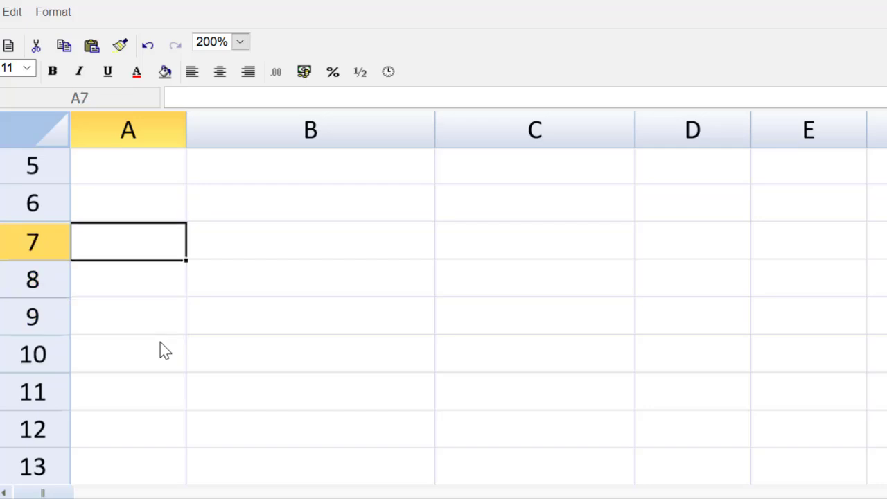
{"action": "key", "text": "Up"}
{"action": "key", "text": "Up"}
{"action": "key", "text": "Down"}
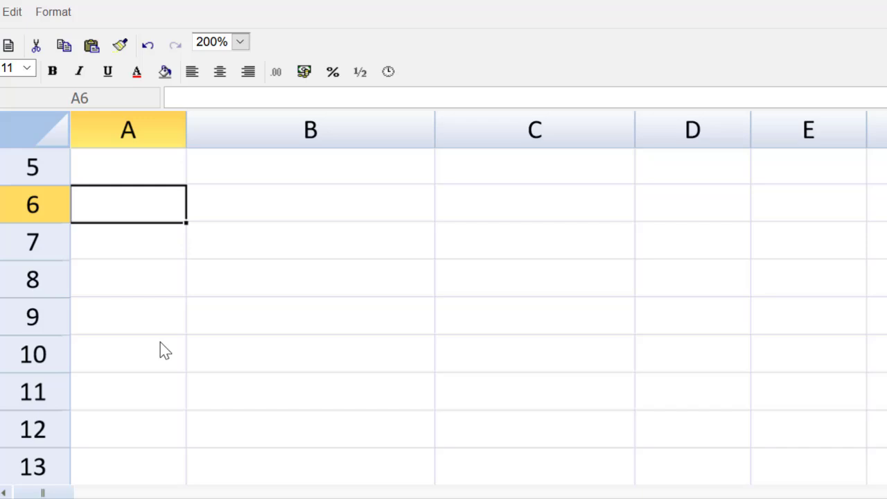
{"action": "type", "text": "Part"}
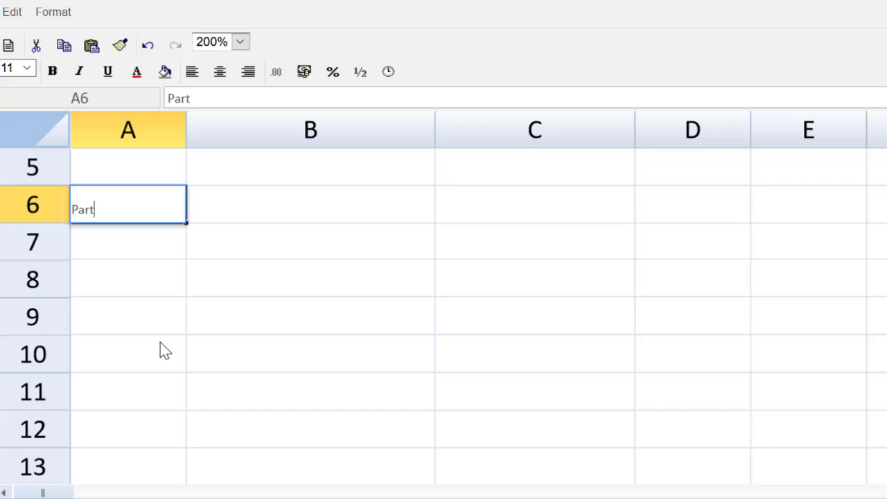
{"action": "type", "text": " 2"}
{"action": "key", "text": "Tab"}
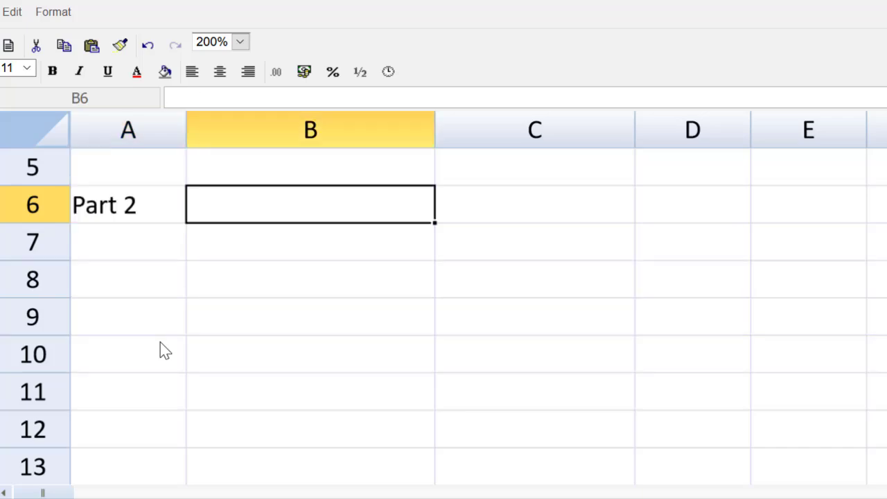
{"action": "type", "text": "EOQ"}
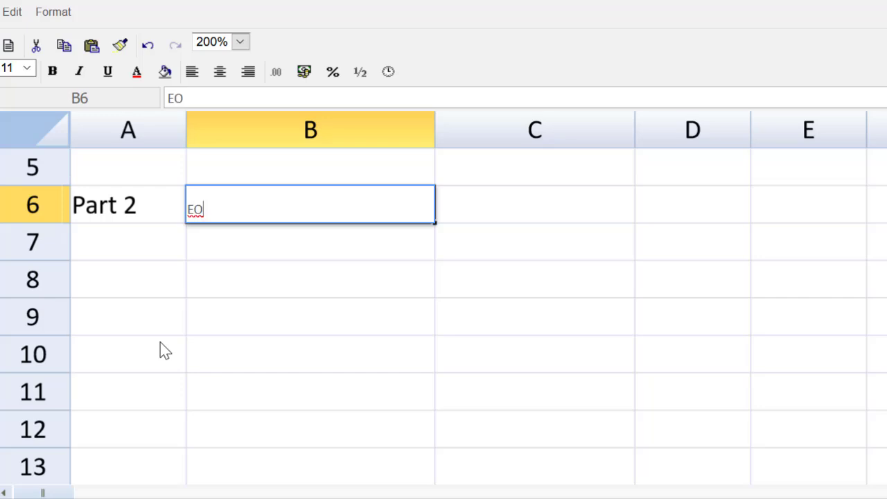
{"action": "key", "text": "Tab"}
- Enter the EOQ formula note "(2*co*d/ch)^0.5" as text in cell D6
{"action": "key", "text": "Tab"}
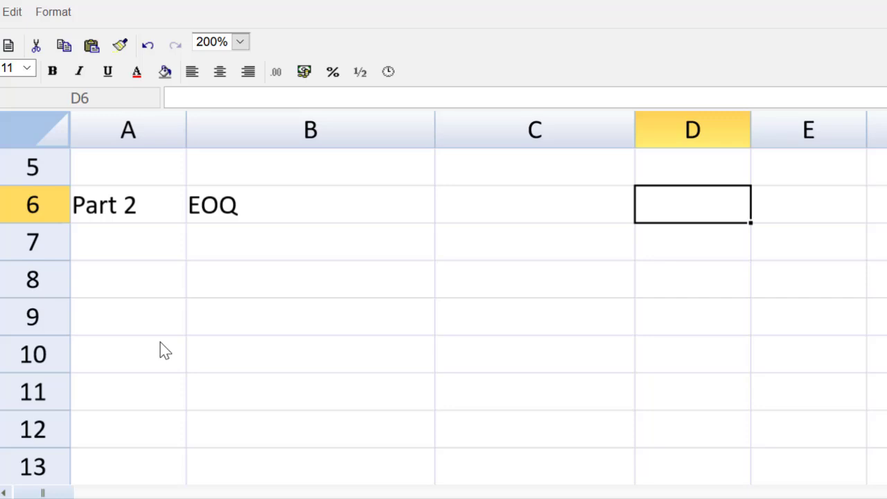
{"action": "type", "text": "@"}
{"action": "key", "text": "BackSpace"}
{"action": "type", "text": "2"}
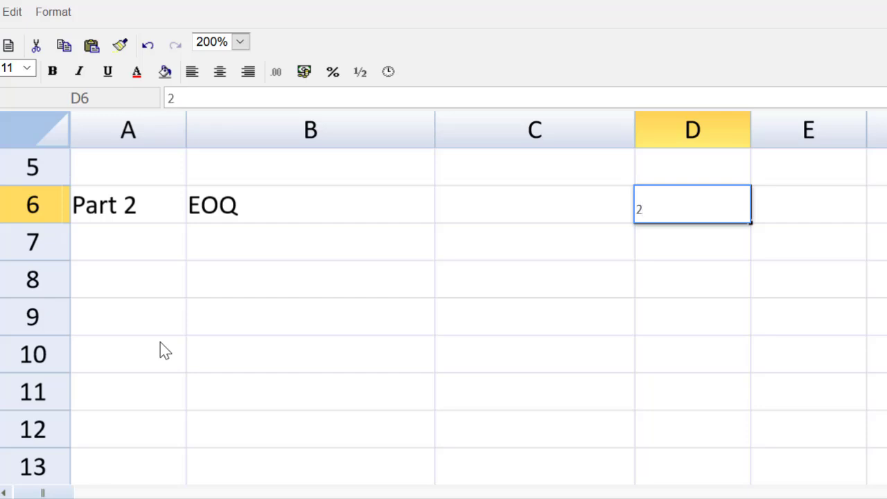
{"action": "type", "text": "*co*d/ch"}
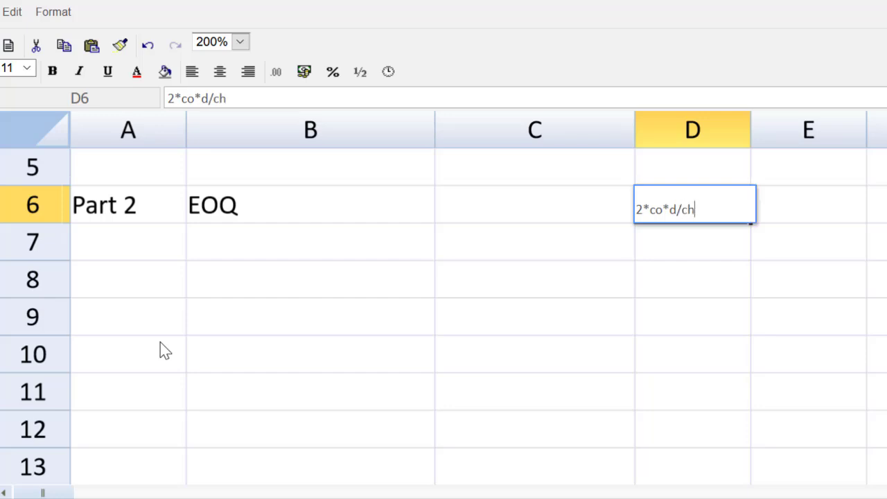
{"action": "type", "text": ")"}
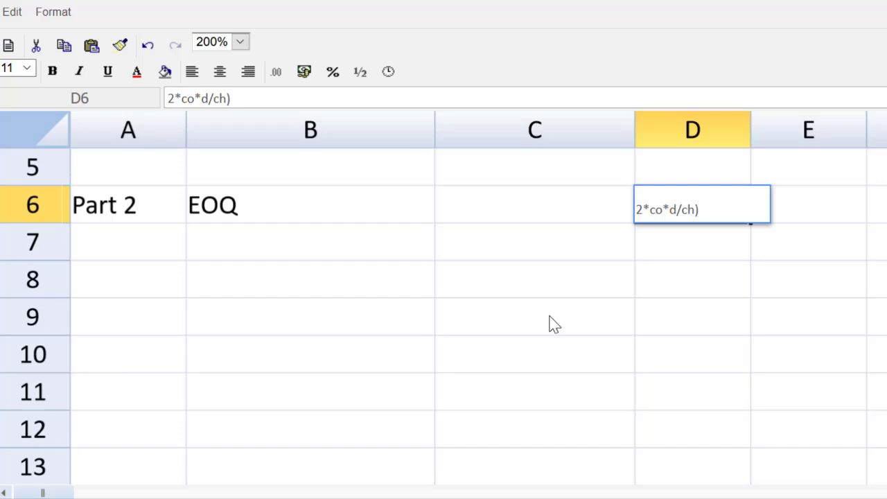
{"action": "left_click", "coordinate": [636, 211]}
{"action": "type", "text": "("}
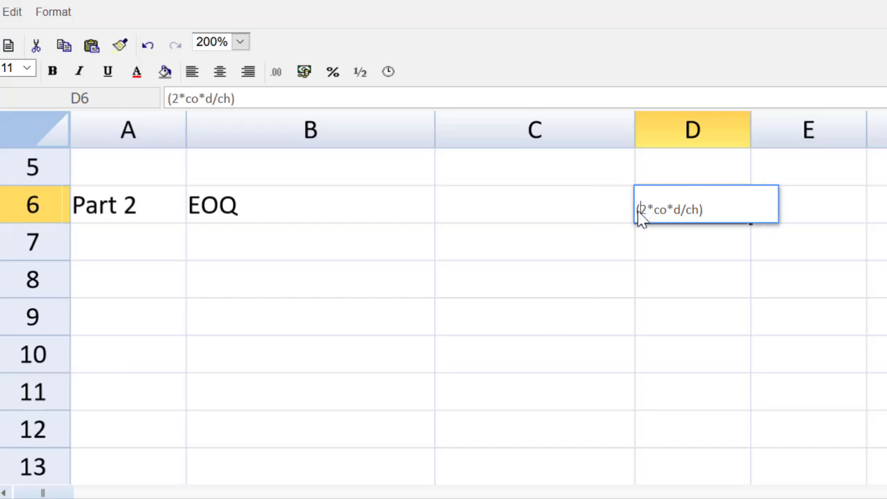
{"action": "left_click", "coordinate": [708, 212]}
{"action": "type", "text": "^0.5"}
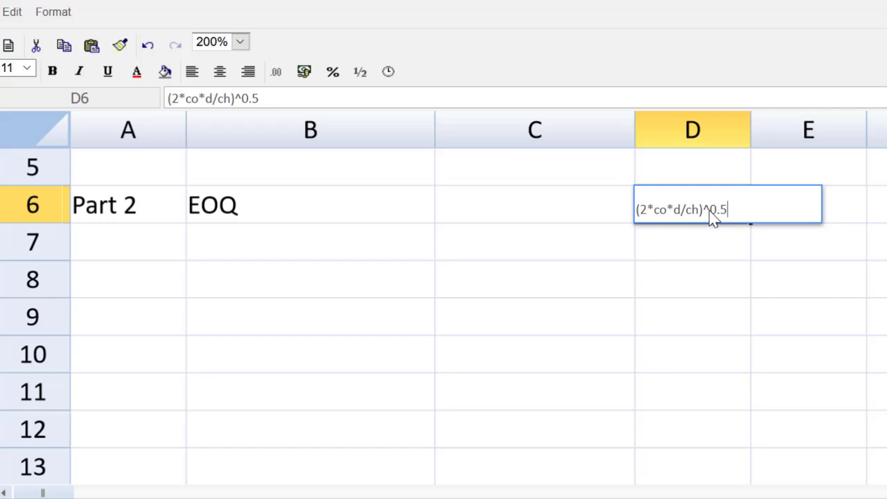
{"action": "key", "text": "Return"}
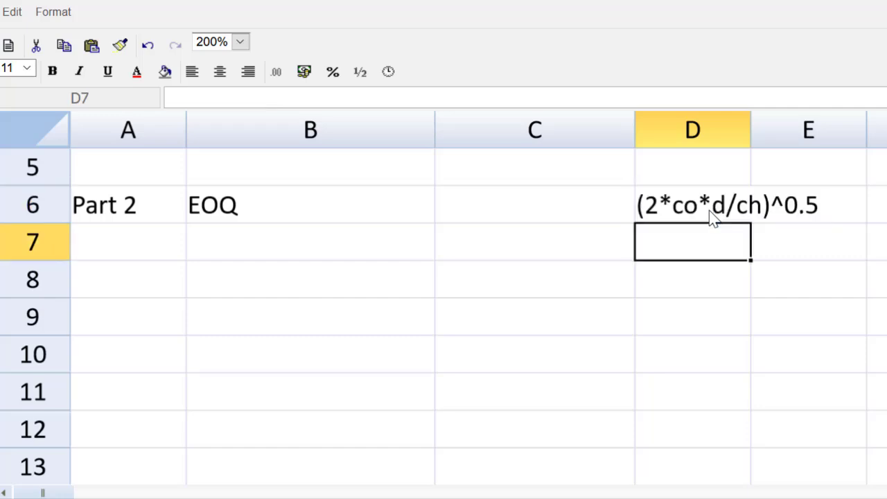
- Calculate the EOQ in cell C6 with the formula =((2*252*1500000)/0.21)^0.5
{"action": "left_click", "coordinate": [522, 209]}
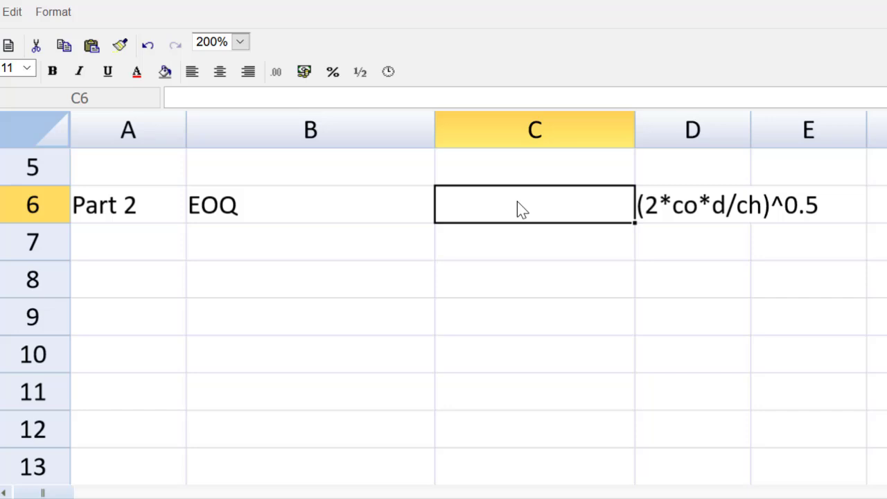
{"action": "type", "text": "("}
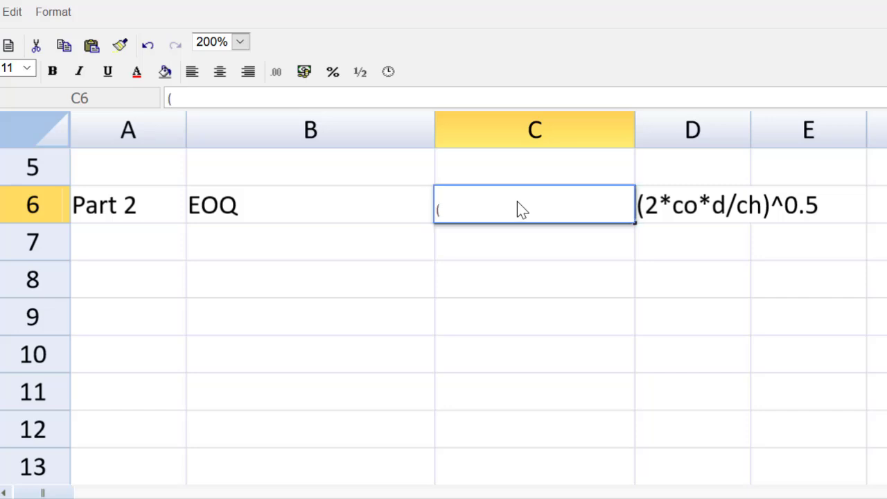
{"action": "key", "text": "BackSpace"}
{"action": "type", "text": "=2*"}
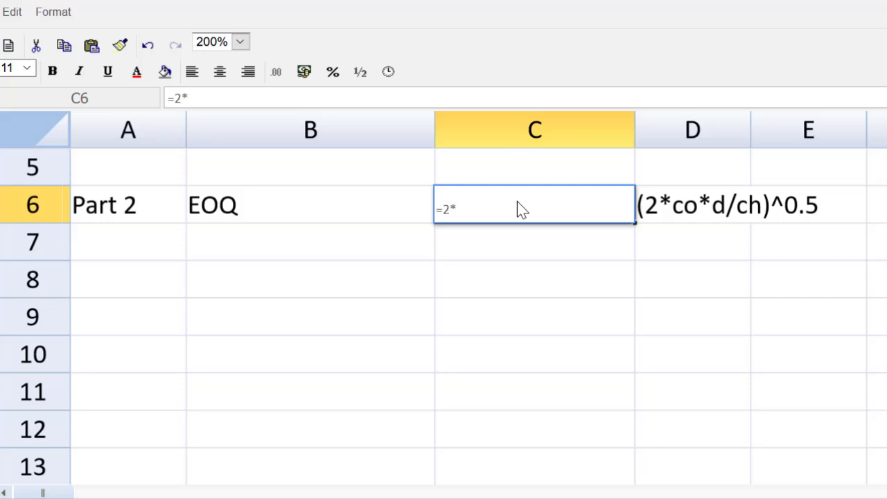
{"action": "type", "text": "252*1500000"}
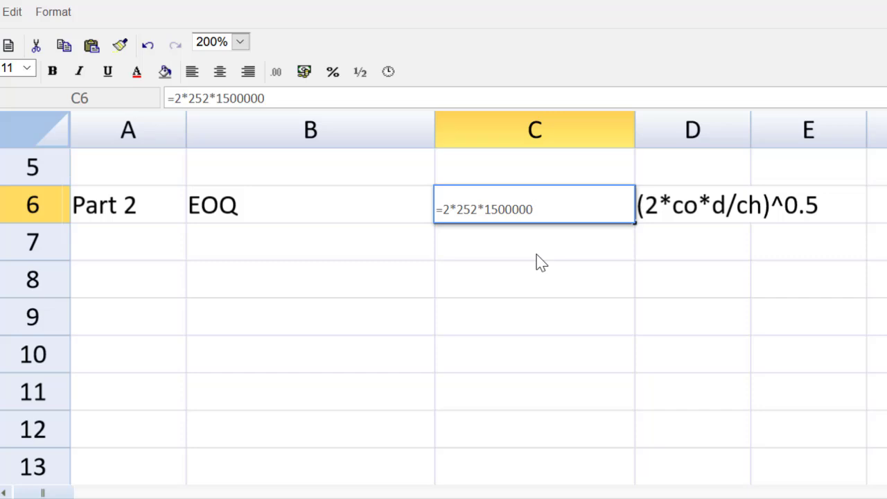
{"action": "key", "text": "Home"}
{"action": "key", "text": "Right"}
{"action": "type", "text": "("}
{"action": "key", "text": "End"}
{"action": "type", "text": ")/"}
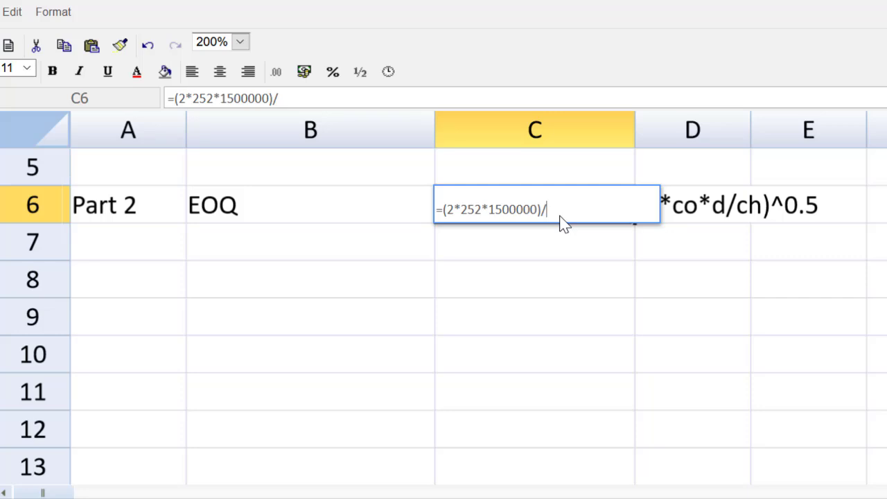
{"action": "type", "text": "0.21"}
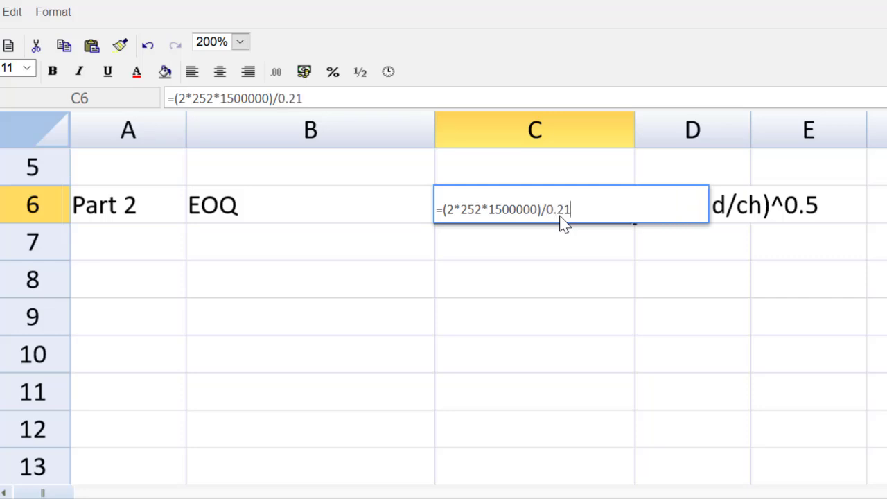
{"action": "type", "text": ")"}
{"action": "left_click", "coordinate": [444, 211]}
{"action": "type", "text": "("}
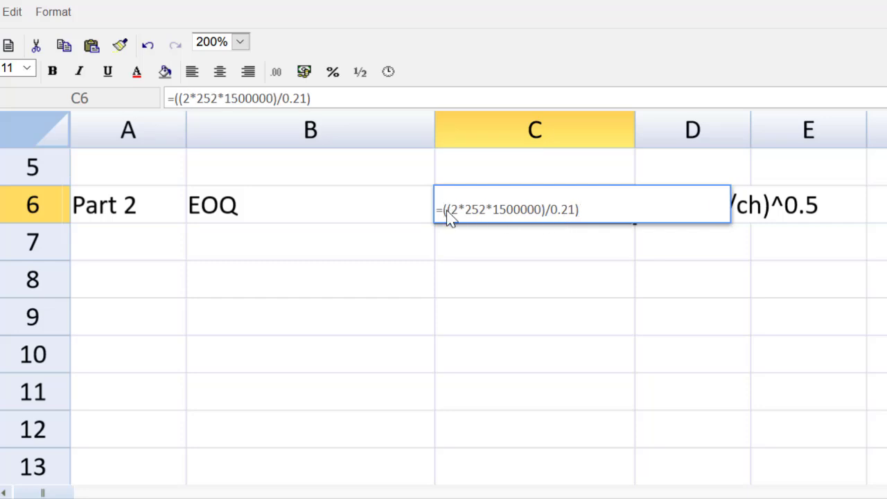
{"action": "left_click", "coordinate": [596, 209]}
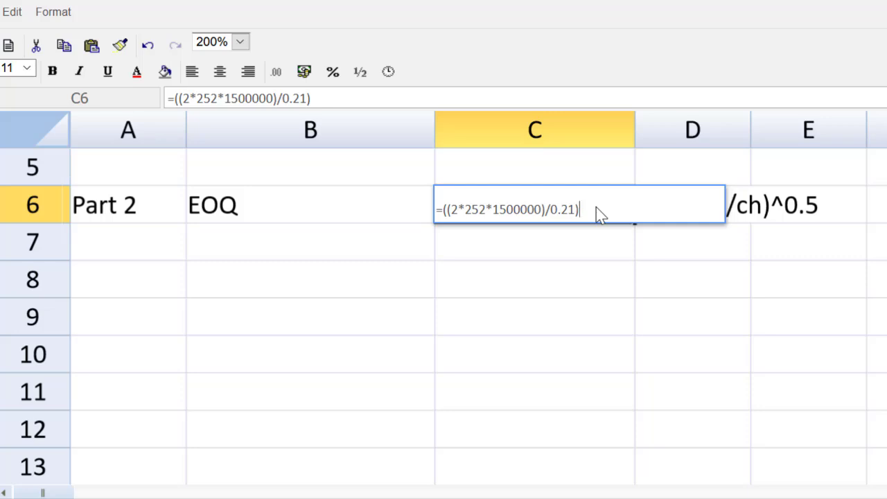
{"action": "type", "text": "^0.5"}
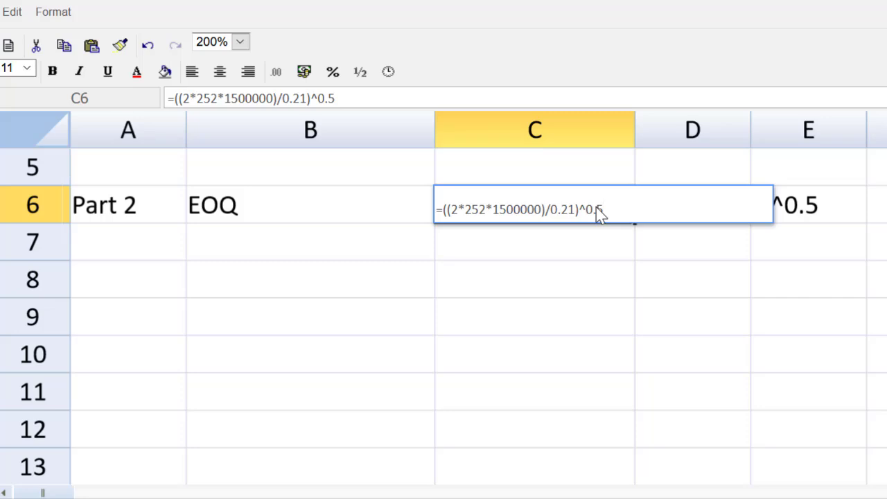
{"action": "key", "text": "Return"}
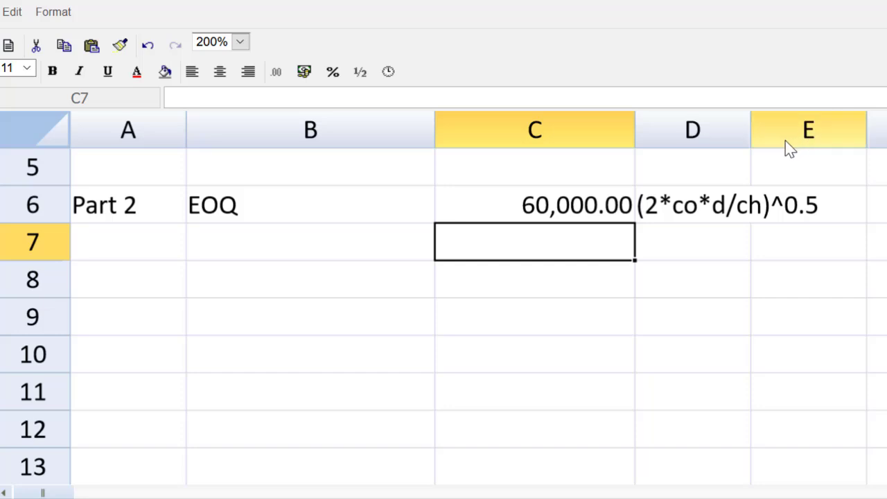
- Widen column D to fit the EOQ formula note and enter "(demo purposes only)" in cell D5
{"action": "left_click_drag", "start_coordinate": [751, 137], "coordinate": [841, 138]}
{"action": "left_click", "coordinate": [782, 175]}
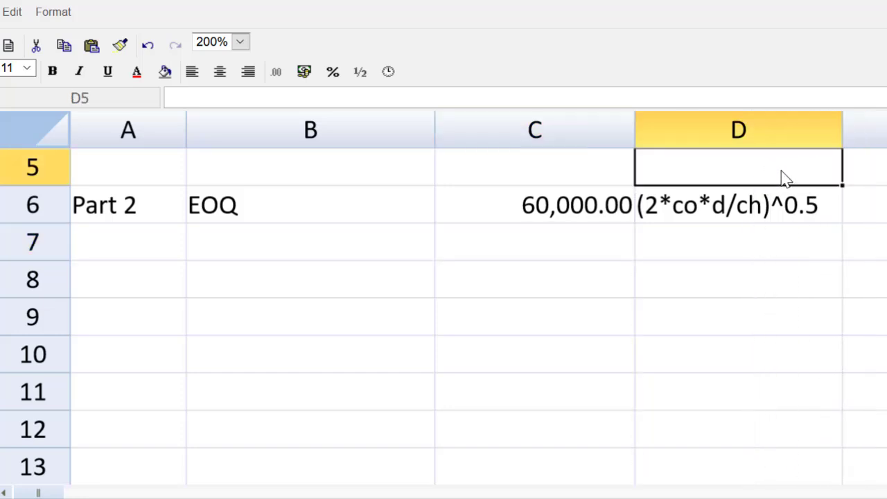
{"action": "type", "text": "(demo purposes only)"}
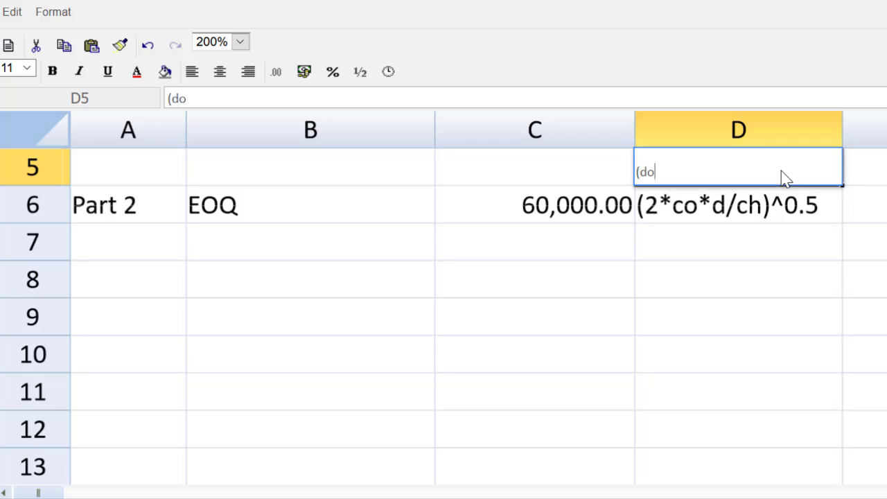
{"action": "key", "text": "Return"}
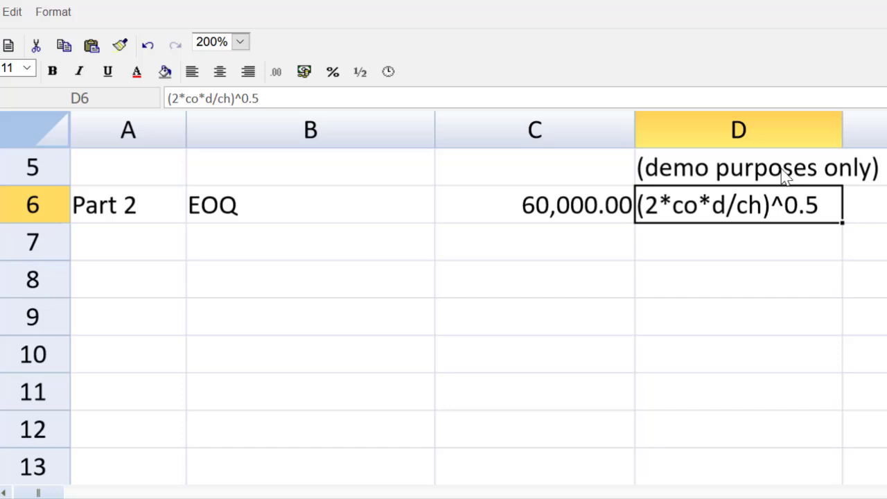
- Change the font colour of all of column D to blue
{"action": "left_click", "coordinate": [758, 125]}
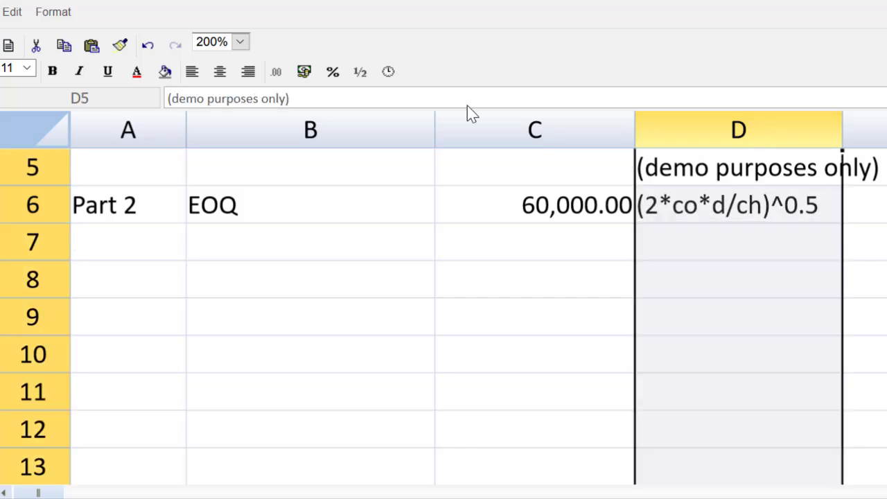
{"action": "left_click", "coordinate": [138, 73]}
{"action": "left_click", "coordinate": [231, 123]}
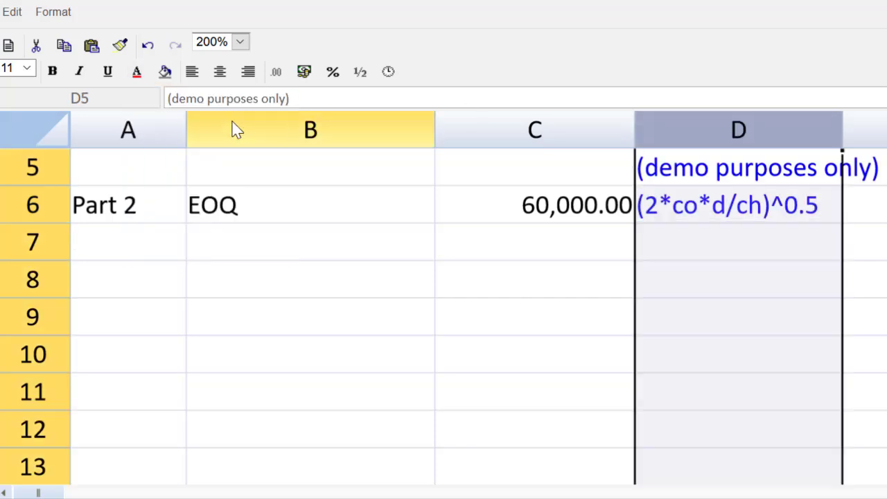
- Enter the labels "New AOC", "New AHC" and "Total" in cells B8 to B10
{"action": "left_click", "coordinate": [329, 254]}
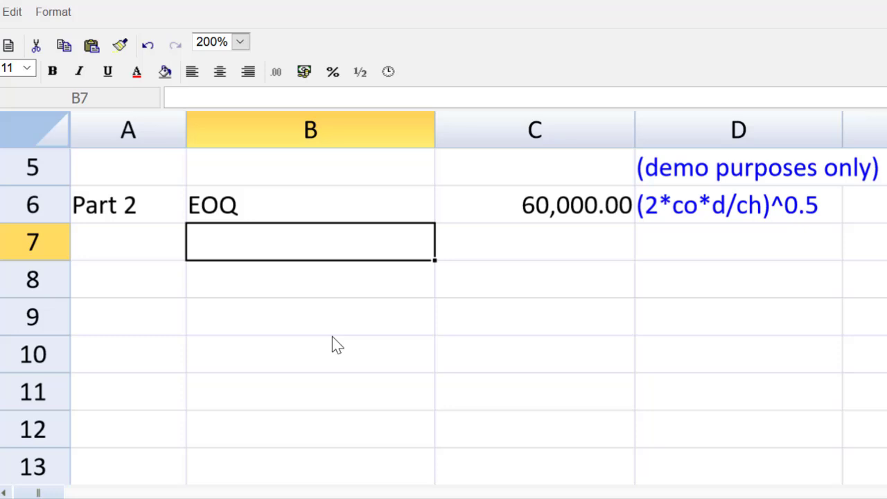
{"action": "key", "text": "Down"}
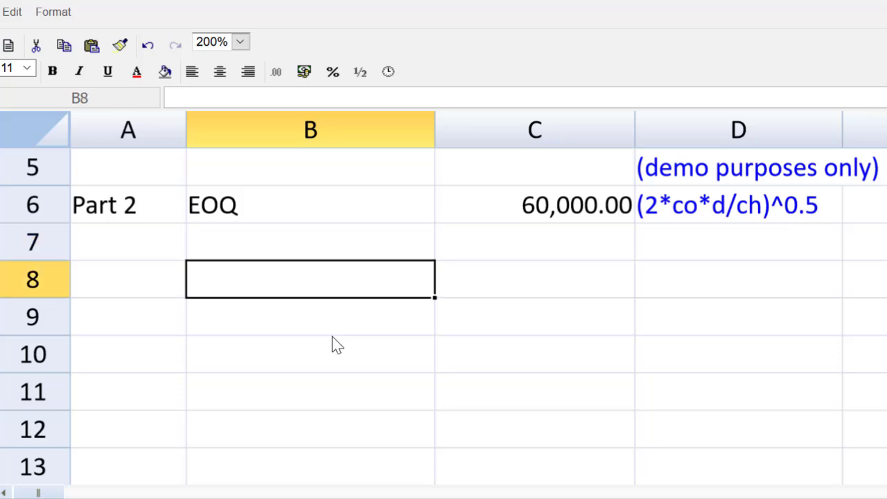
{"action": "type", "text": "N"}
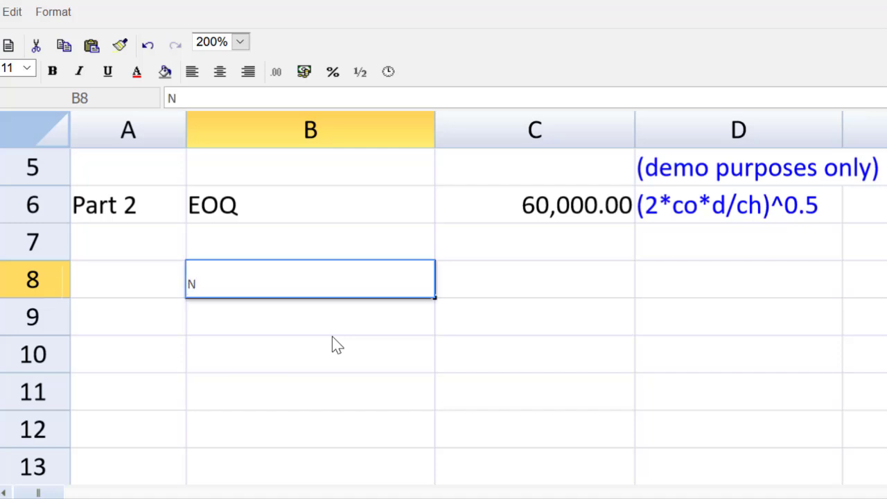
{"action": "type", "text": "ew AOC"}
{"action": "key", "text": "Return"}
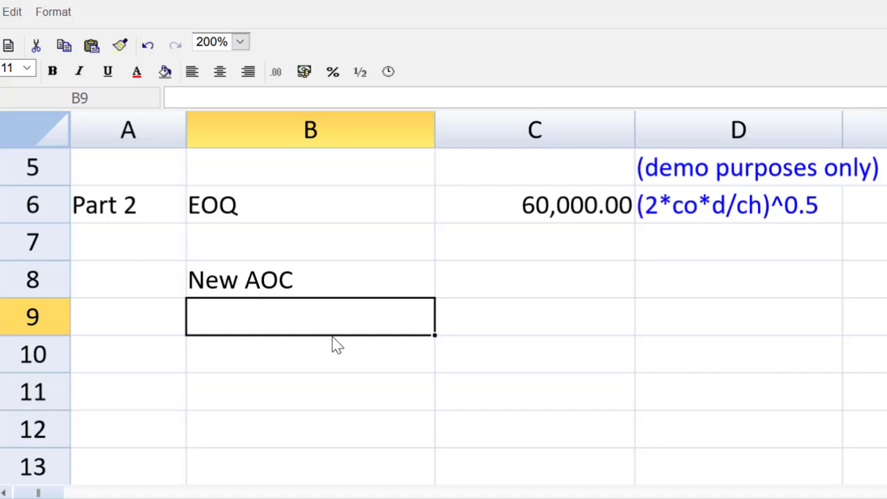
{"action": "type", "text": "New "}
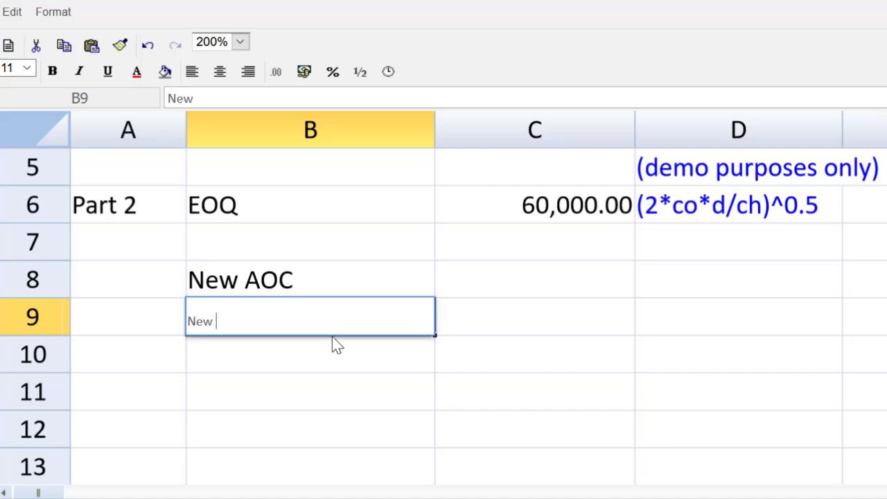
{"action": "type", "text": "AHC"}
{"action": "key", "text": "Return"}
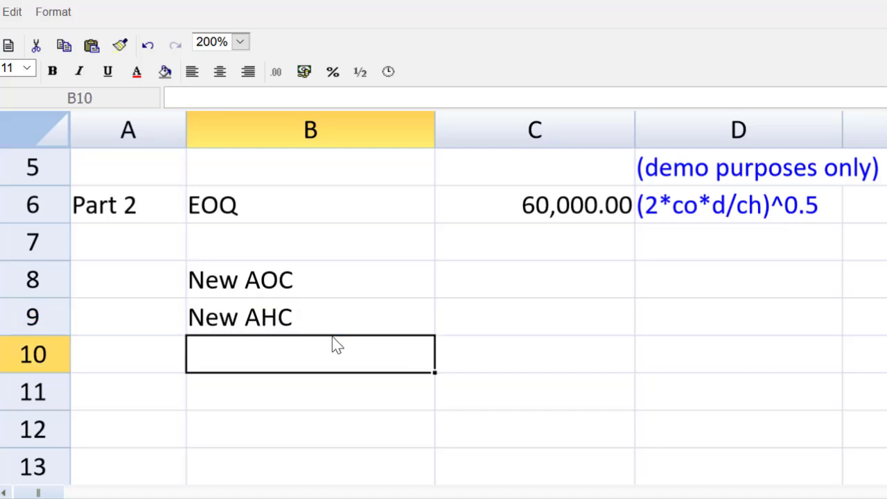
{"action": "type", "text": "Total"}
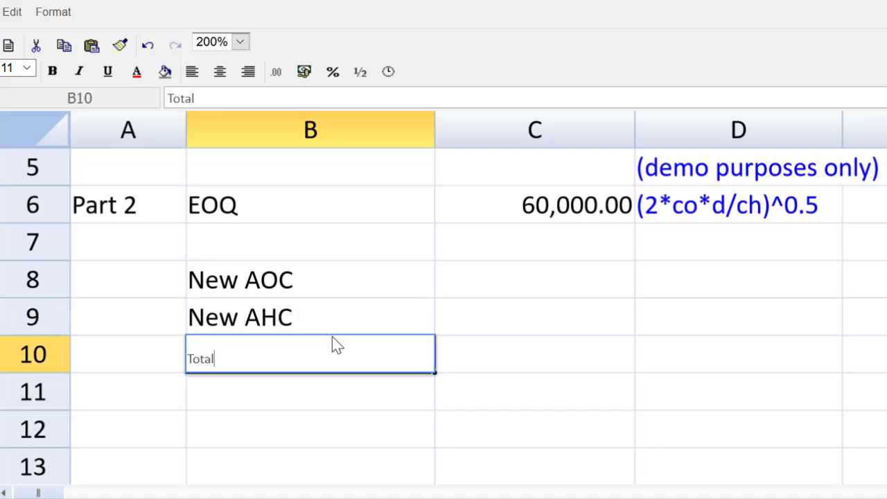
{"action": "key", "text": "Down"}
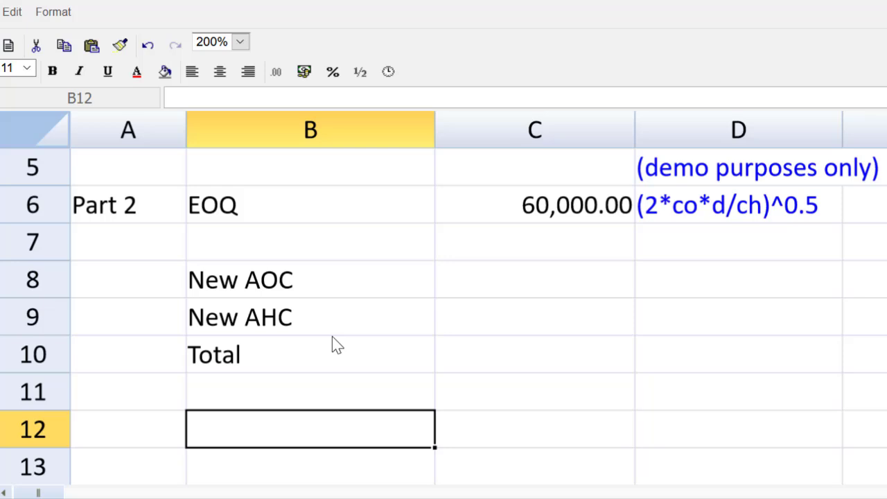
- Enter the label "Savings in Inventory Management" in cell B12
{"action": "type", "text": "SAving"}
{"action": "key", "text": "BackSpace"}
{"action": "key", "text": "BackSpace"}
{"action": "key", "text": "BackSpace"}
{"action": "key", "text": "BackSpace"}
{"action": "key", "text": "BackSpace"}
{"action": "type", "text": "avings"}
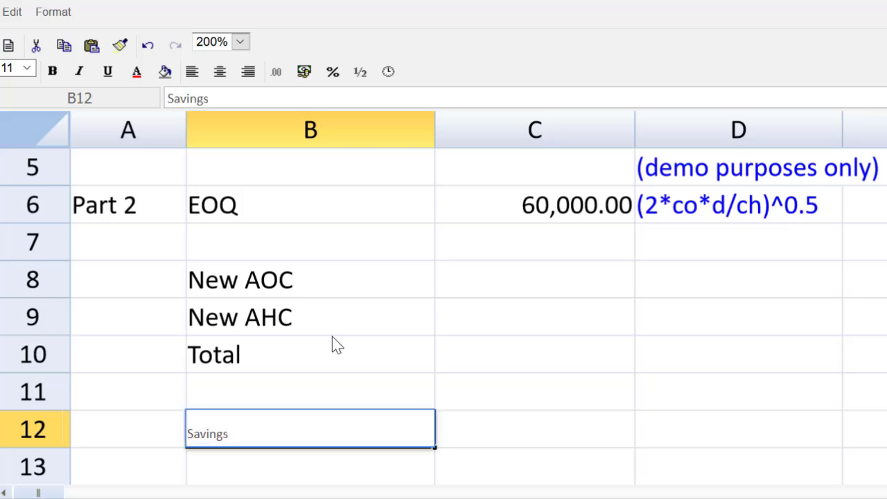
{"action": "type", "text": " in Inven"}
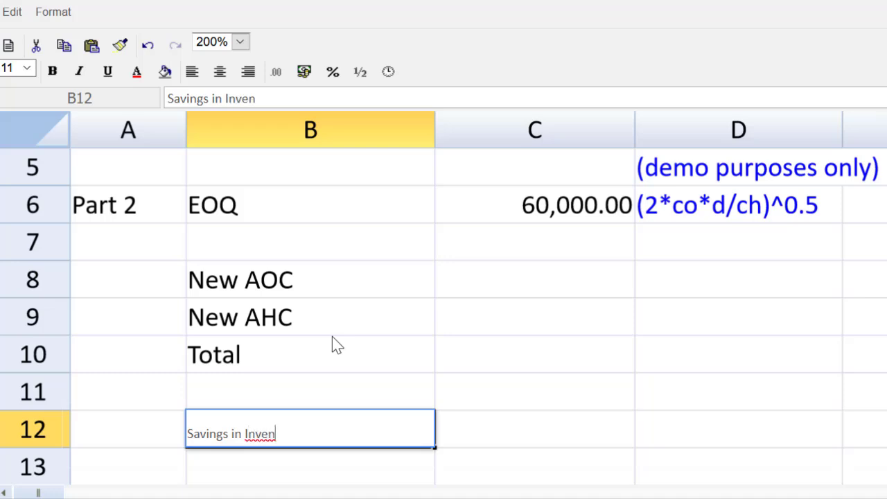
{"action": "type", "text": "tory Manag"}
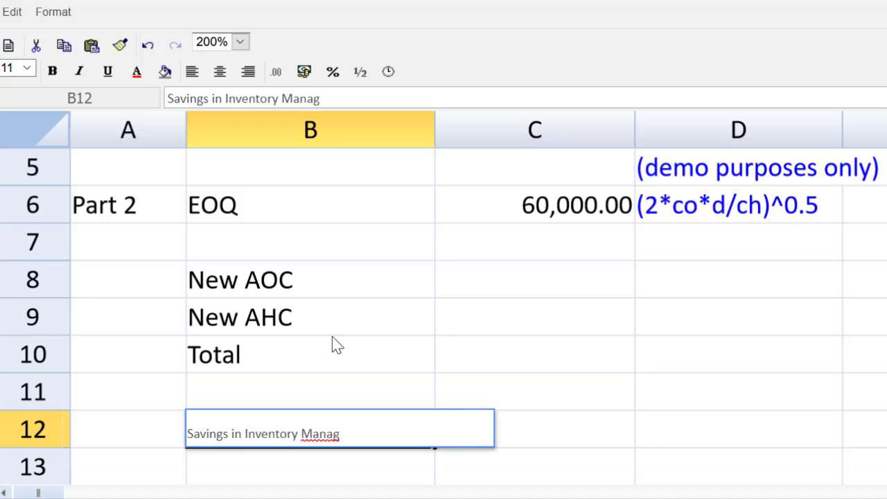
{"action": "type", "text": "ement"}
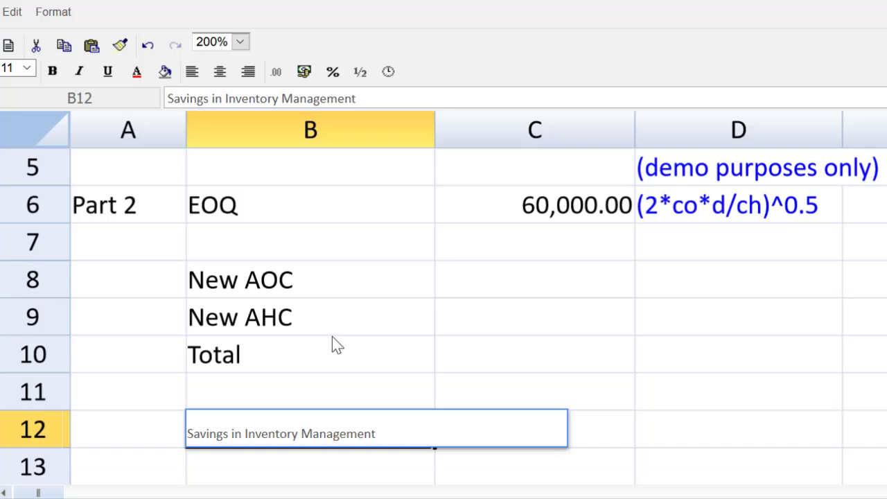
{"action": "key", "text": "Return"}
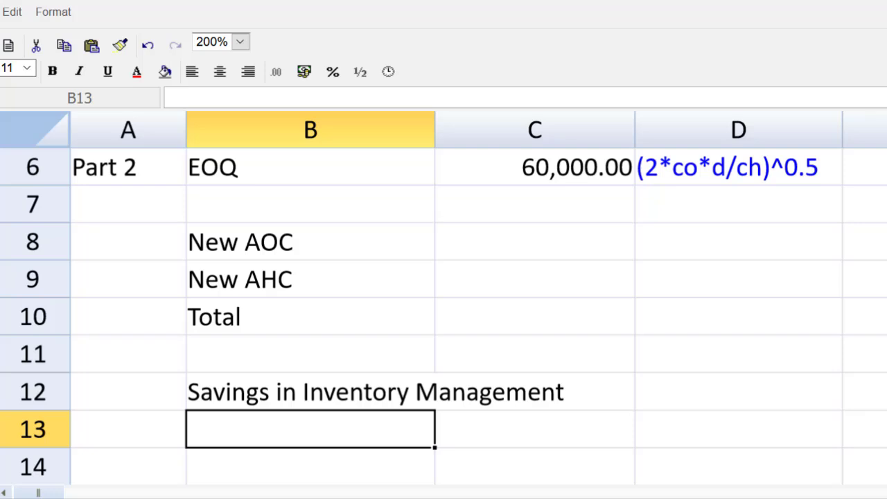
- Calculate the New AOC figure in cell C8 with the formula =60000/2*.21
{"action": "left_click", "coordinate": [535, 243]}
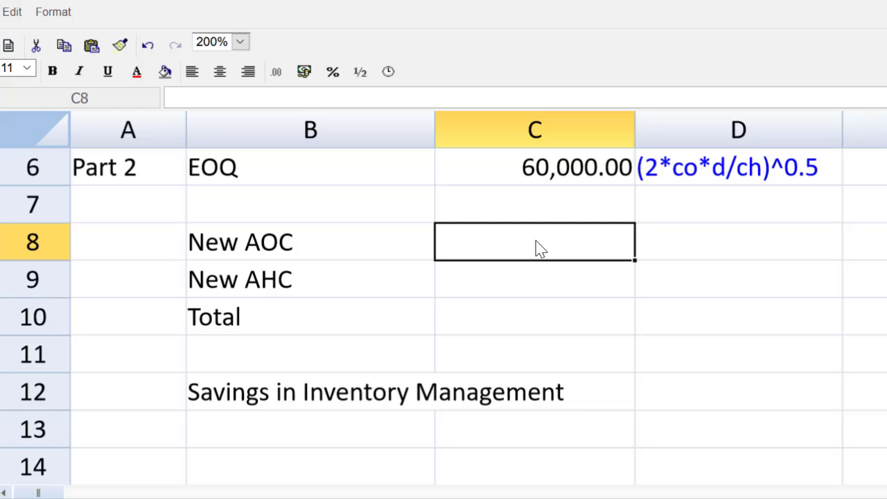
{"action": "type", "text": "600"}
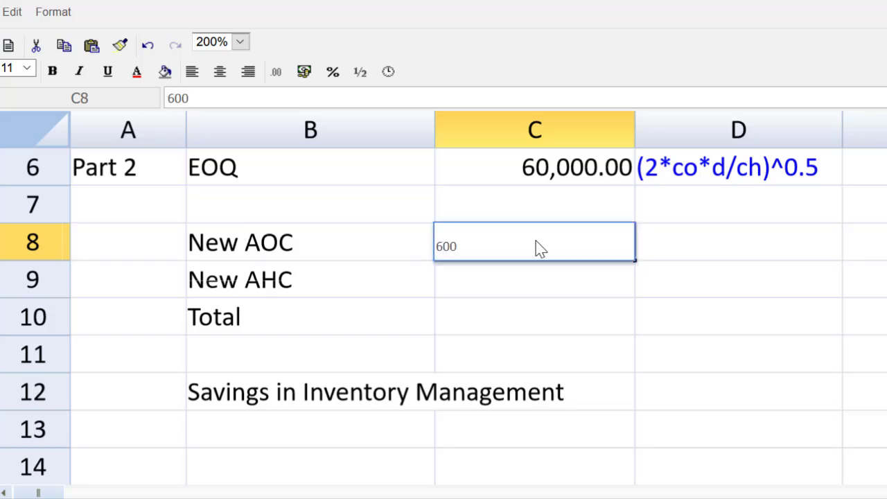
{"action": "key", "text": "BackSpace"}
{"action": "key", "text": "BackSpace"}
{"action": "key", "text": "BackSpace"}
{"action": "type", "text": "=60000/2*"}
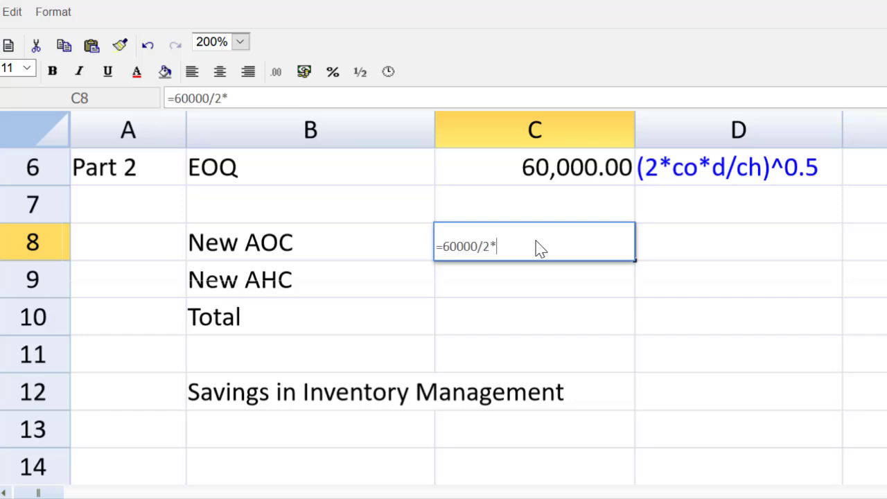
{"action": "type", "text": ".21"}
{"action": "key", "text": "Return"}
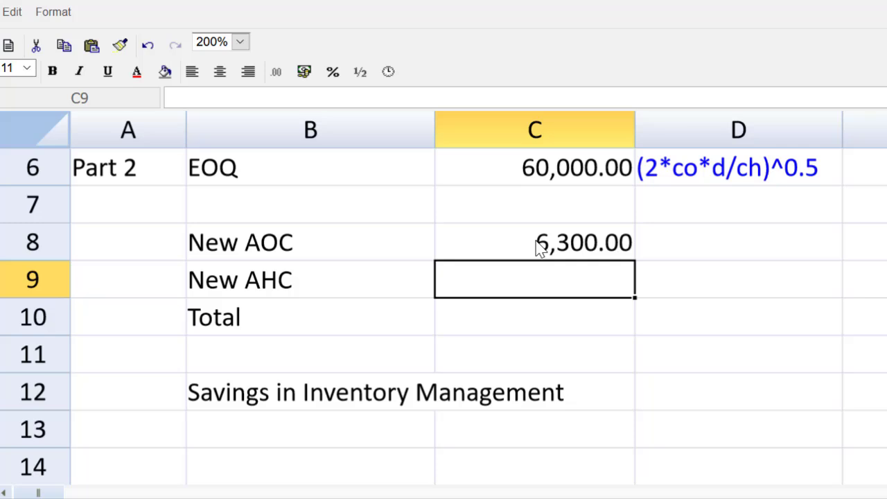
- Set the New AHC figure in cell C9 equal to the New AOC figure with =C8
{"action": "type", "text": "="}
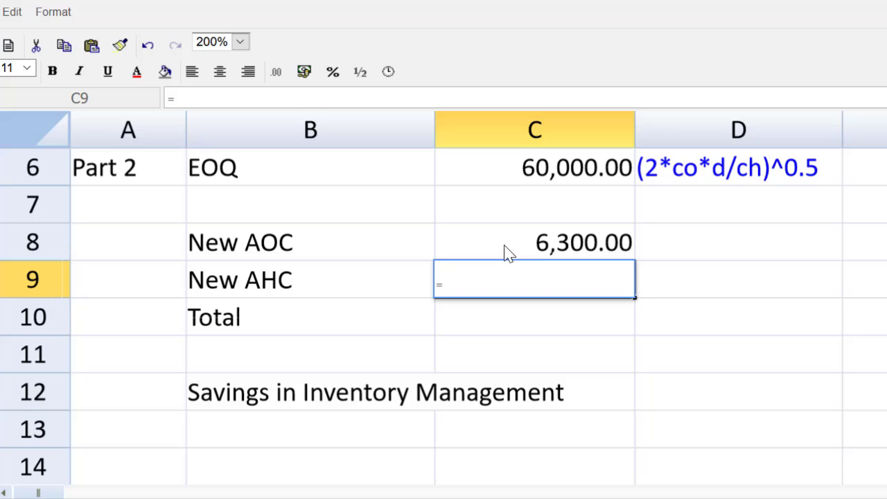
{"action": "left_click", "coordinate": [524, 239]}
{"action": "key", "text": "Return"}
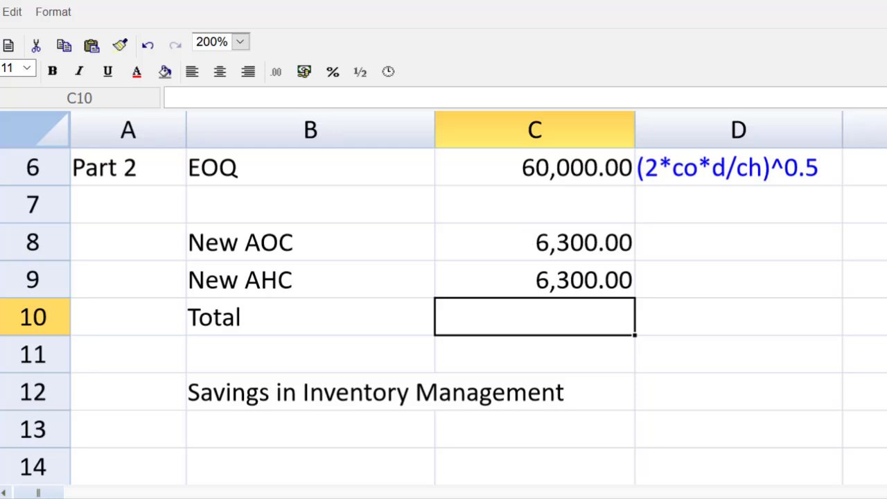
- Copy the total formula from cell C4 into cell C10 to add up the New AOC and New AHC figures
{"action": "scroll", "coordinate": [444, 312], "scroll_direction": "up", "scroll_amount": 3}
{"action": "left_click", "coordinate": [529, 214]}
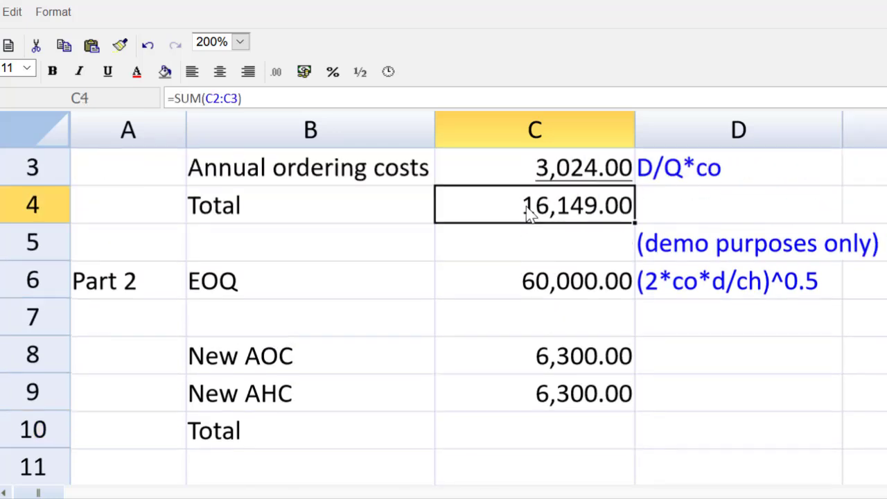
{"action": "key", "text": "ctrl+c"}
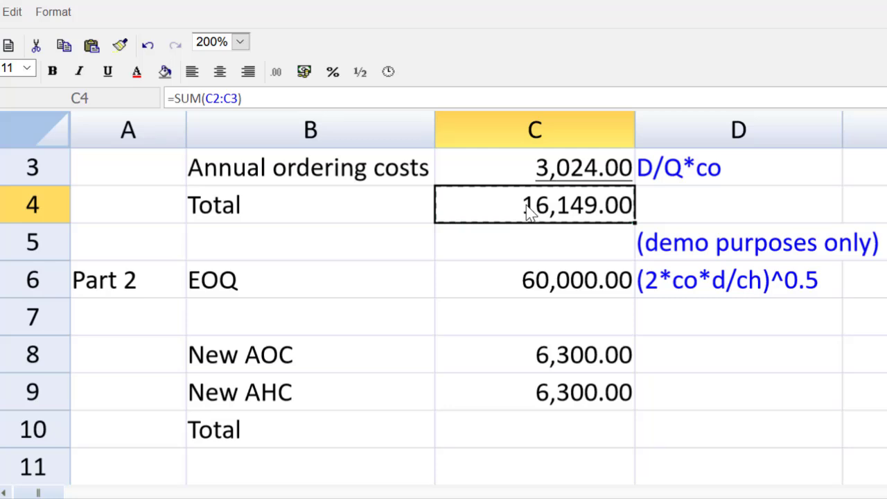
{"action": "key", "text": "Down"}
{"action": "key", "text": "Down"}
{"action": "key", "text": "Down"}
{"action": "key", "text": "Down"}
{"action": "key", "text": "Down"}
{"action": "key", "text": "Down"}
{"action": "key", "text": "Down"}
{"action": "key", "text": "Down"}
{"action": "key", "text": "Down"}
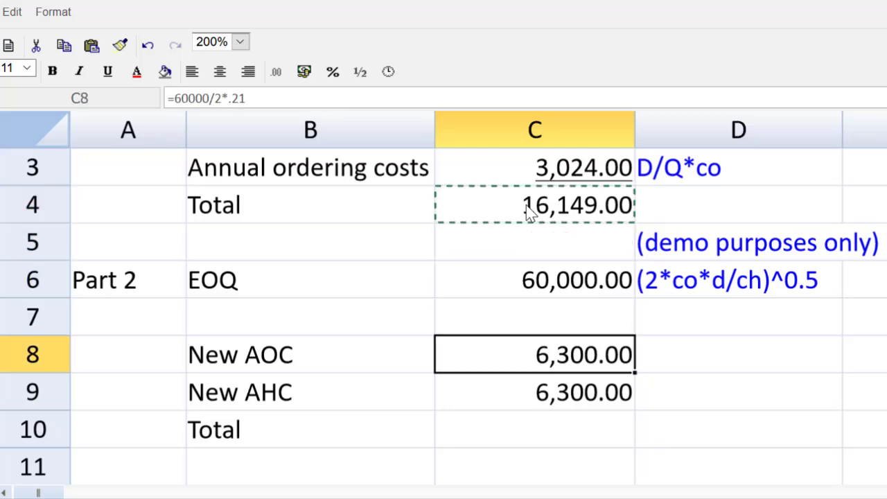
{"action": "key", "text": "Up"}
{"action": "key", "text": "Up"}
{"action": "key", "text": "Up"}
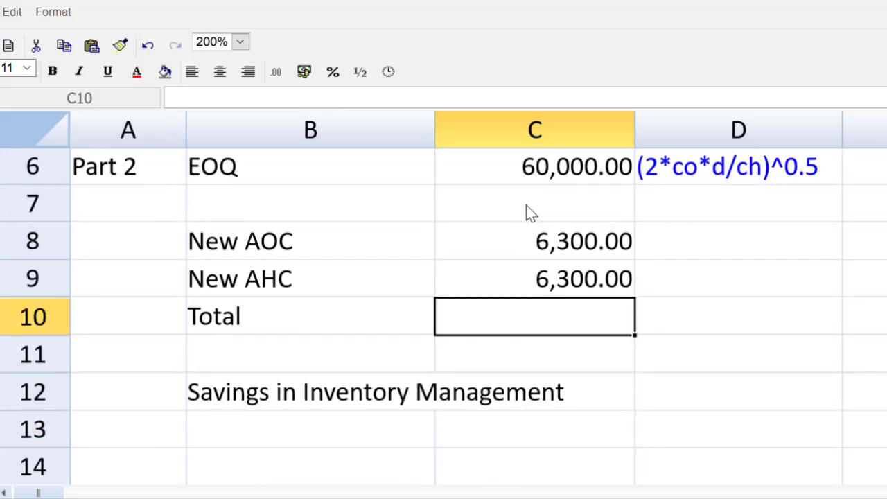
{"action": "key", "text": "ctrl+v"}
{"action": "key", "text": "Down"}
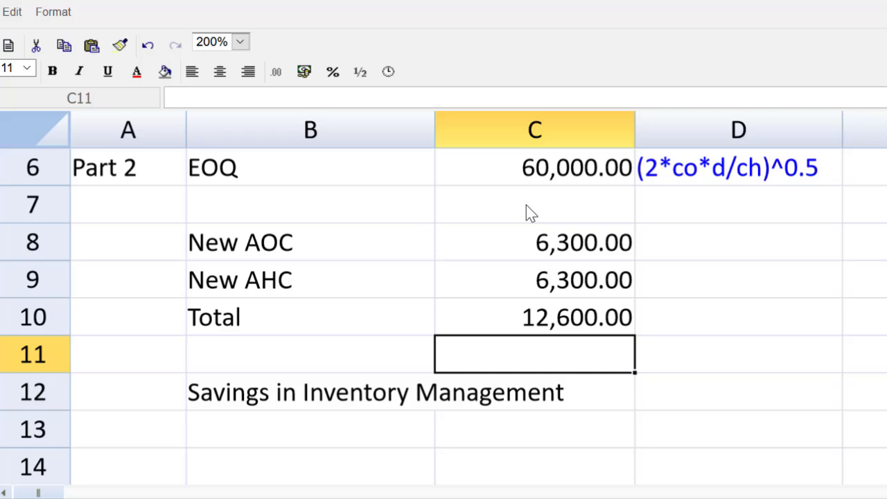
- Underline the New AHC figure in cell C9 and auto-fit column B to its longest label
{"action": "left_click", "coordinate": [554, 279]}
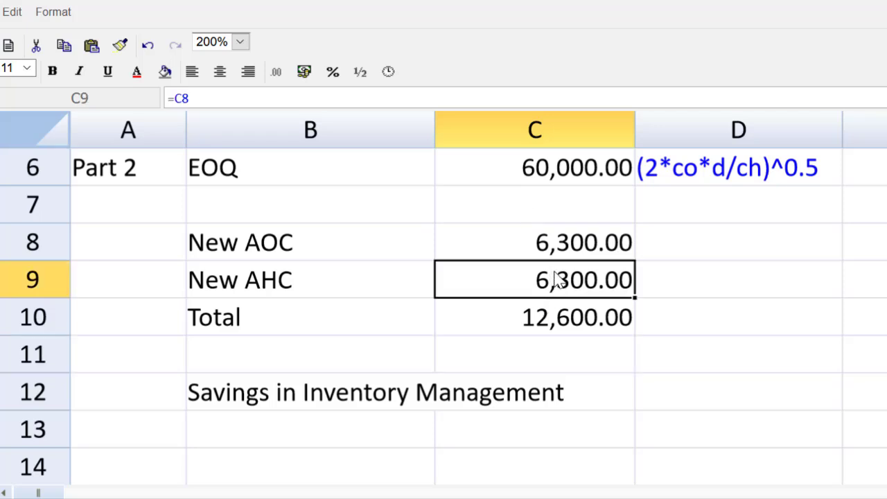
{"action": "key", "text": "ctrl+u"}
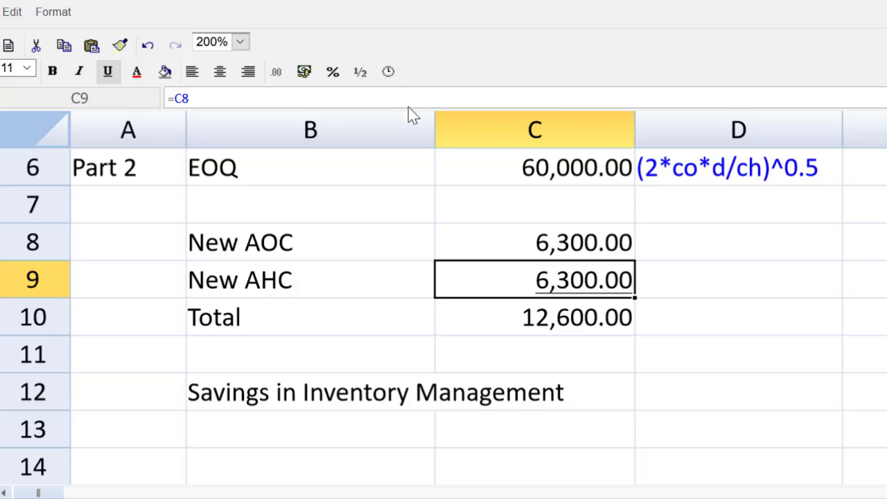
{"action": "double_click", "coordinate": [437, 126]}
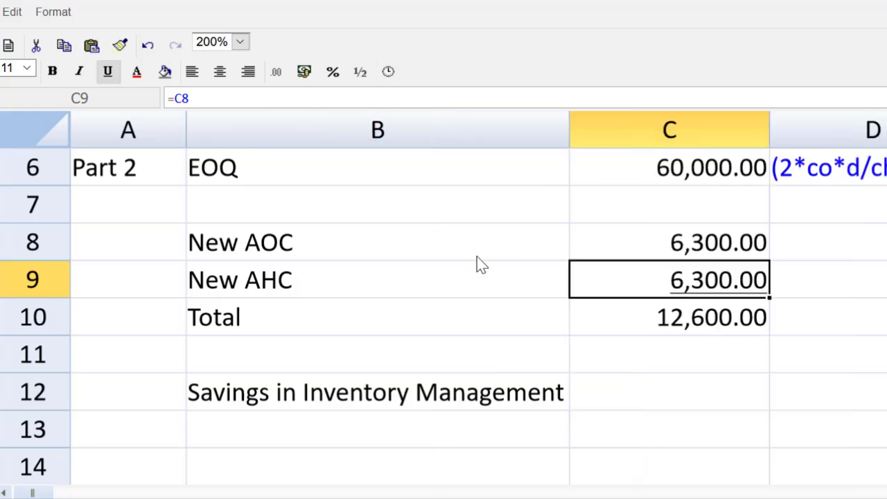
- Calculate the savings in inventory management in cell C12 with the formula =C4-C10
{"action": "left_click", "coordinate": [651, 390]}
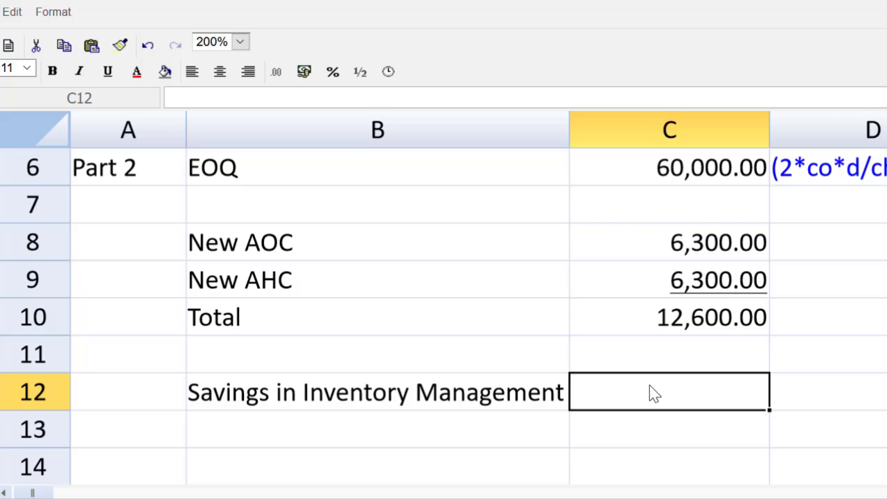
{"action": "type", "text": "="}
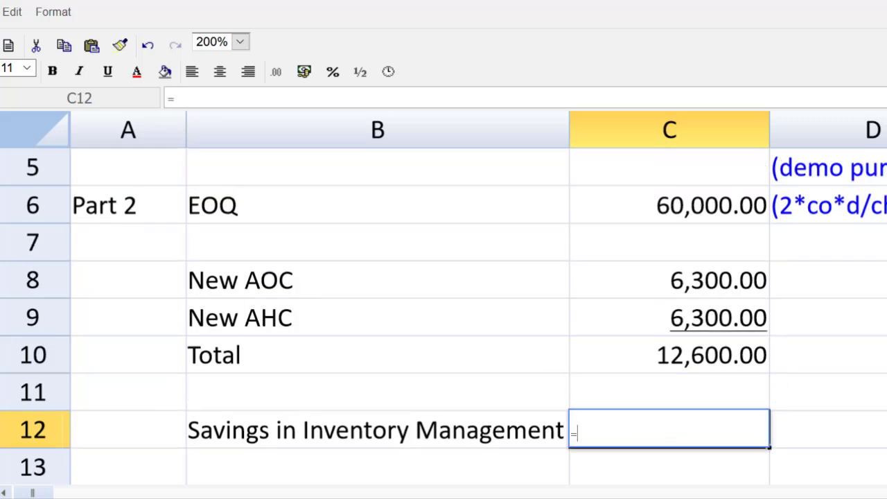
{"action": "scroll", "coordinate": [853, 163], "scroll_direction": "up", "scroll_amount": 2}
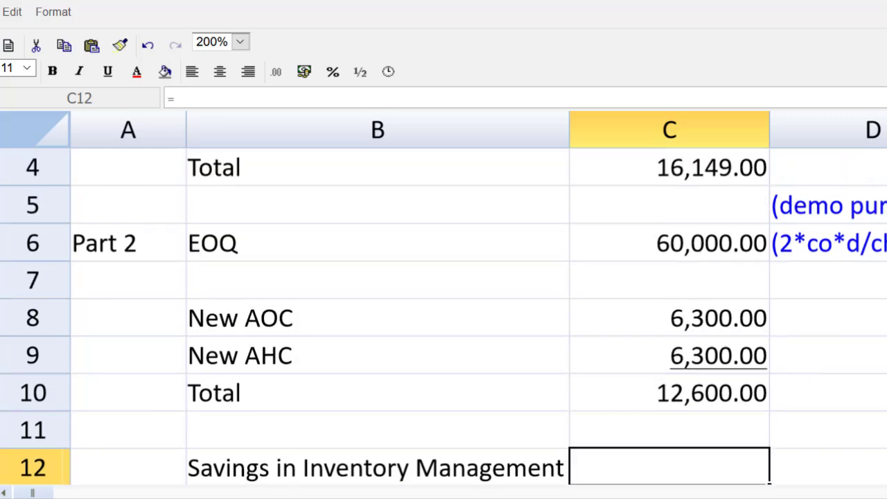
{"action": "left_click", "coordinate": [719, 178]}
{"action": "type", "text": "-"}
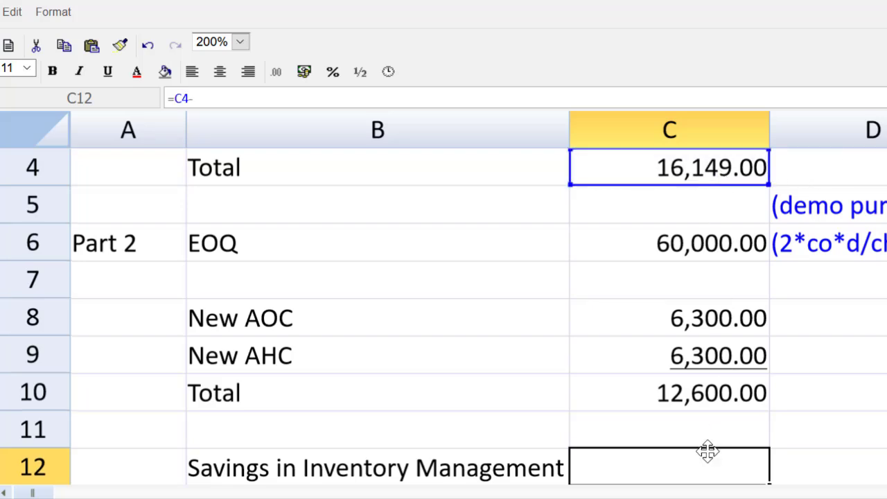
{"action": "left_click", "coordinate": [710, 395]}
{"action": "key", "text": "Return"}
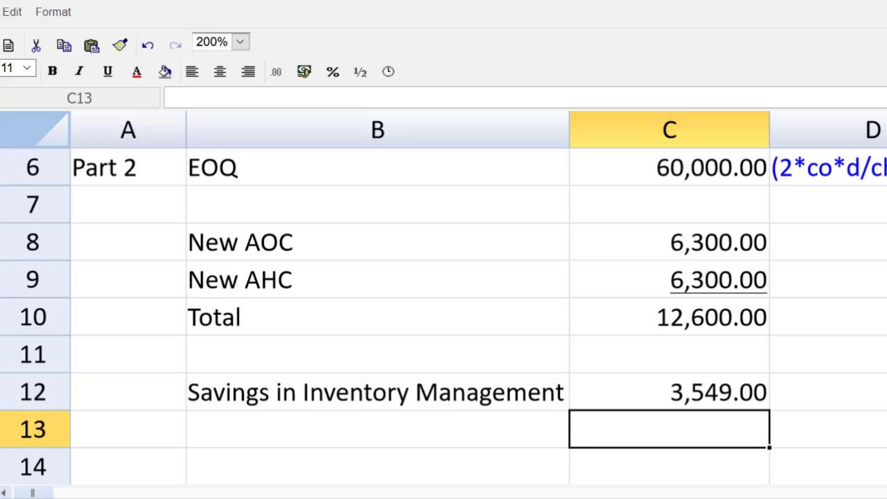
- Enter the label "Current avg Inventory" in cell B14
{"action": "key", "text": "Down"}
{"action": "key", "text": "Down"}
{"action": "key", "text": "Down"}
{"action": "key", "text": "Down"}
{"action": "key", "text": "Down"}
{"action": "key", "text": "Down"}
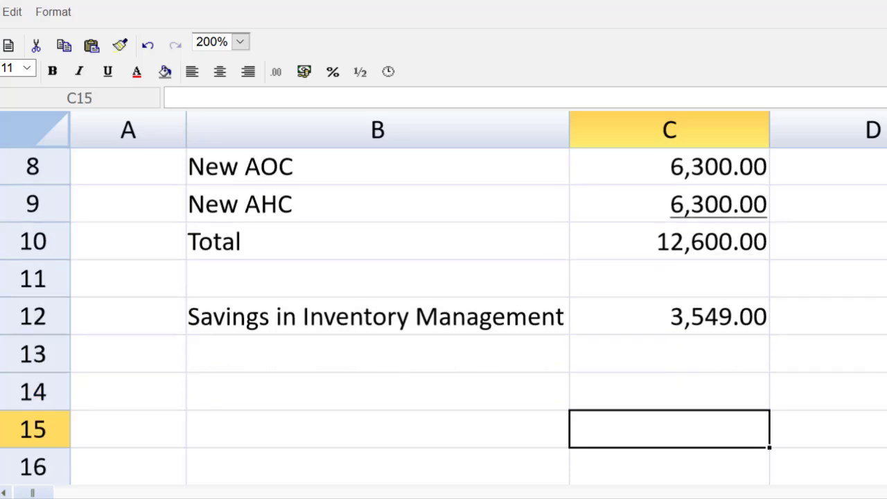
{"action": "key", "text": "Left"}
{"action": "key", "text": "Left"}
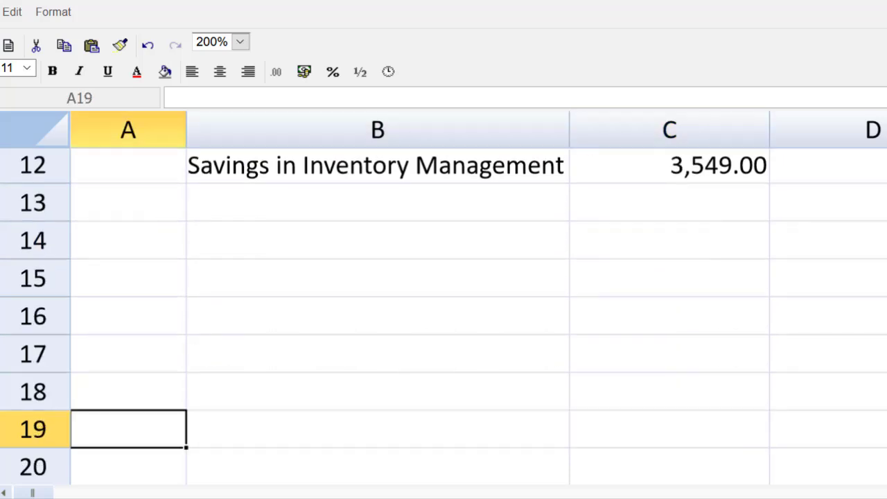
{"action": "key", "text": "Right"}
{"action": "key", "text": "Up"}
{"action": "key", "text": "Up"}
{"action": "key", "text": "Up"}
{"action": "key", "text": "Up"}
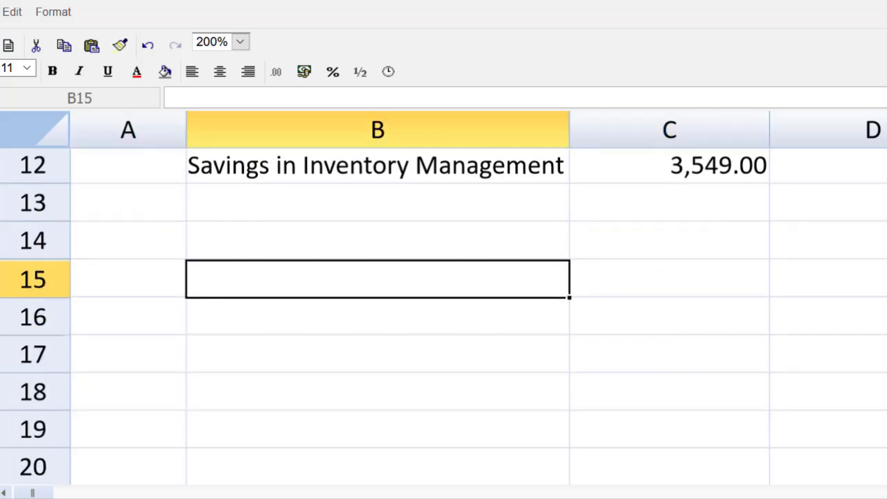
{"action": "key", "text": "Up"}
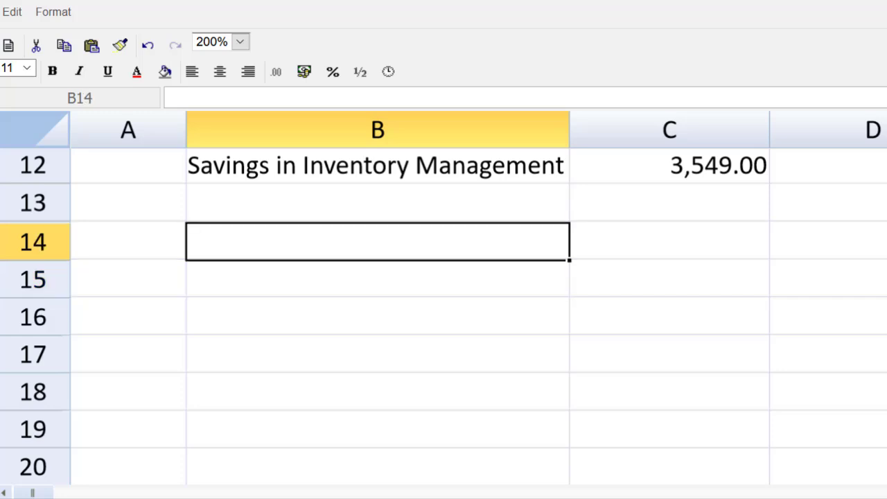
{"action": "type", "text": "Current"}
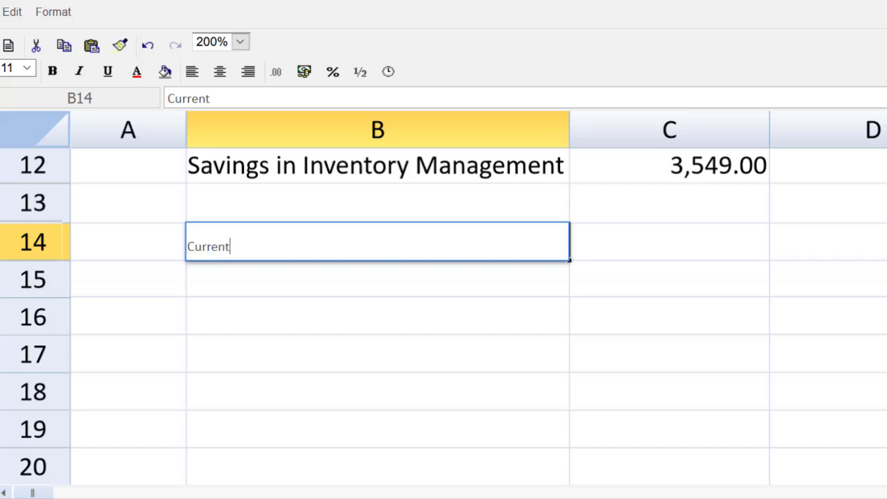
{"action": "type", "text": " avg l"}
{"action": "type", "text": "nventory"}
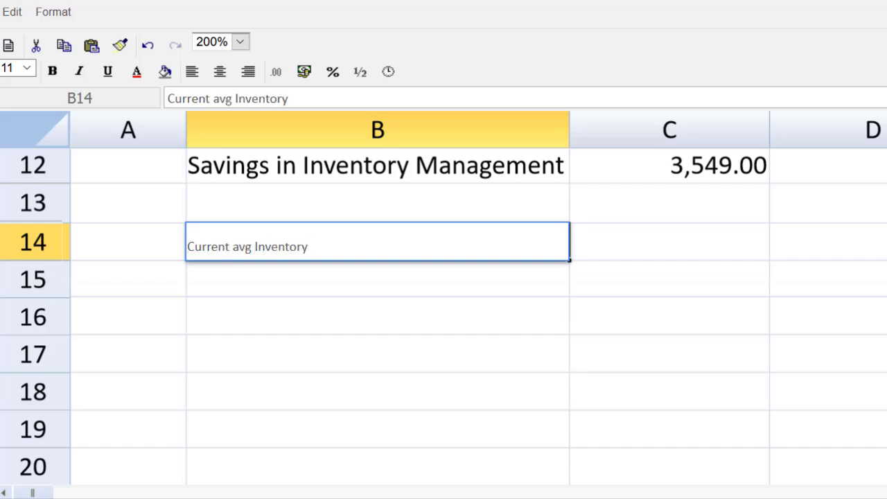
{"action": "key", "text": "Return"}
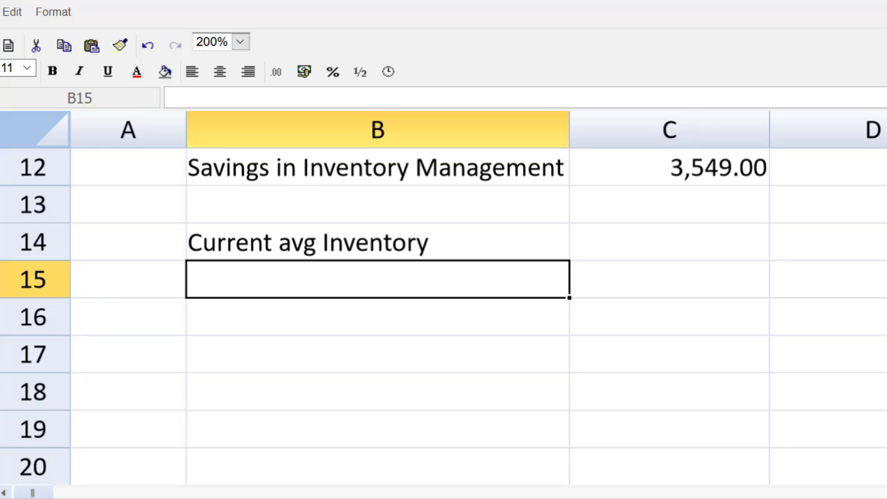
- Enter the label "New Avg Inventory" in cell B15
{"action": "type", "text": "New Avg"}
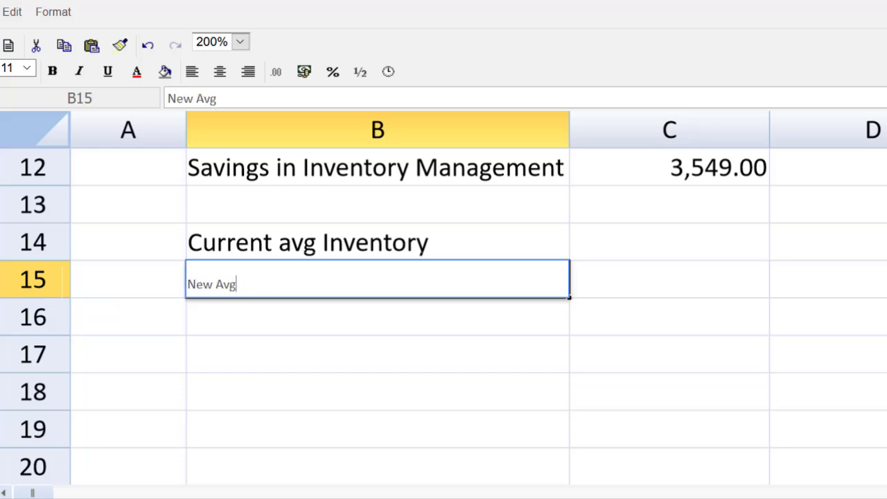
{"action": "type", "text": " Inventory"}
{"action": "key", "text": "Up"}
{"action": "key", "text": "Down"}
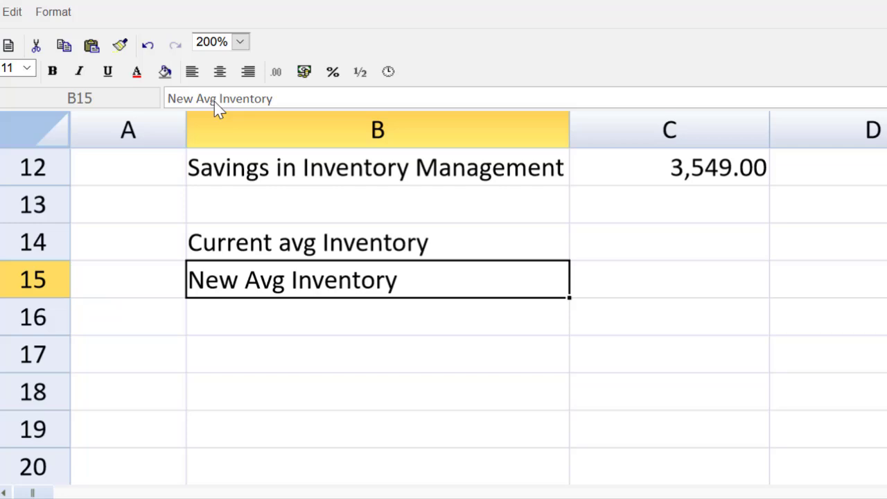
- Enter the label "Reduction in units" in cell B16
{"action": "key", "text": "Down"}
{"action": "key", "text": "Down"}
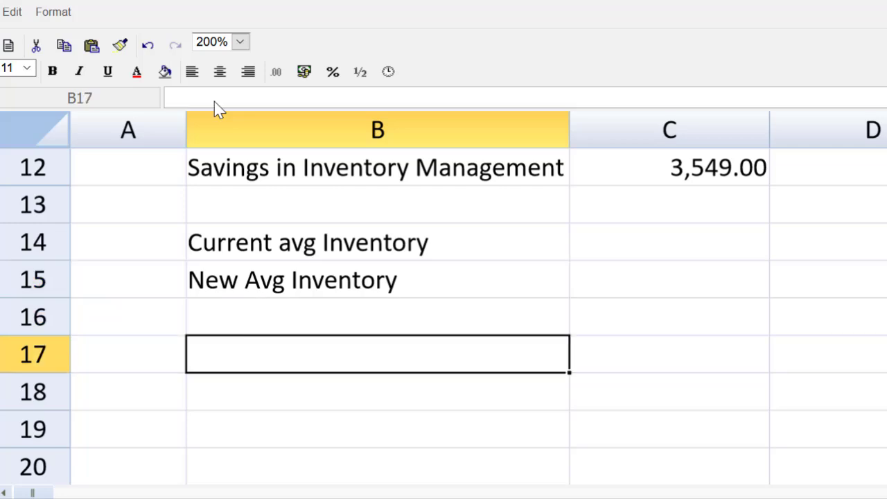
{"action": "key", "text": "Up"}
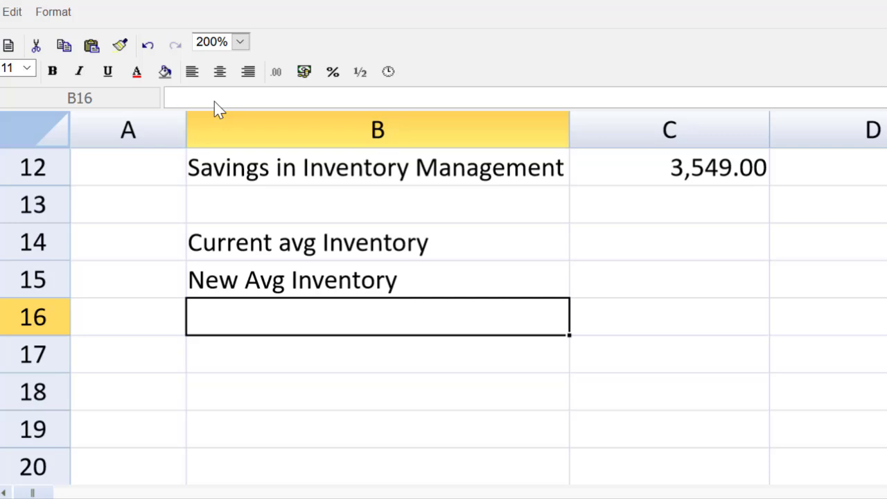
{"action": "type", "text": "Redc"}
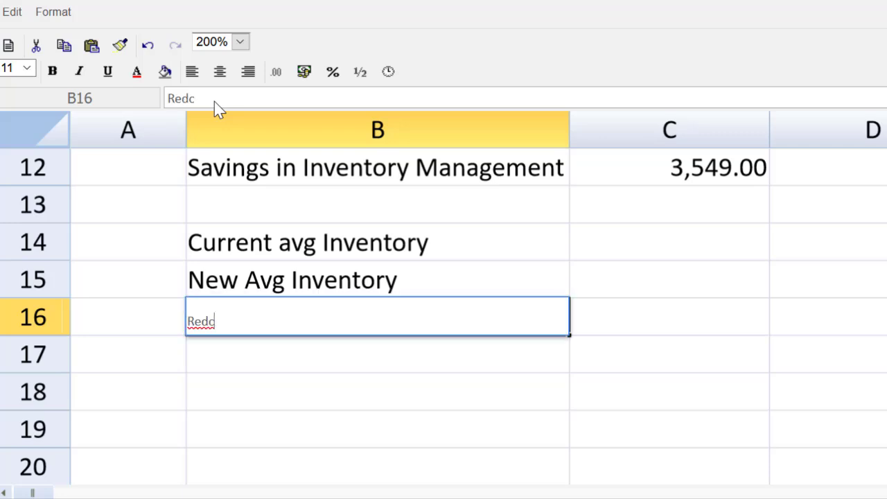
{"action": "key", "text": "BackSpace"}
{"action": "type", "text": "uction in units"}
{"action": "key", "text": "Return"}
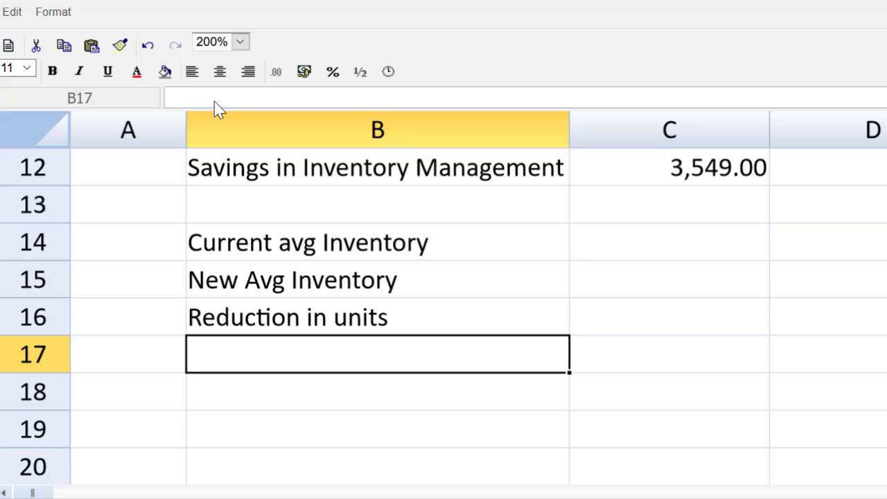
- Enter the label "Reduction in OD @$14 *0.03" in cell B17
{"action": "type", "text": "REduc"}
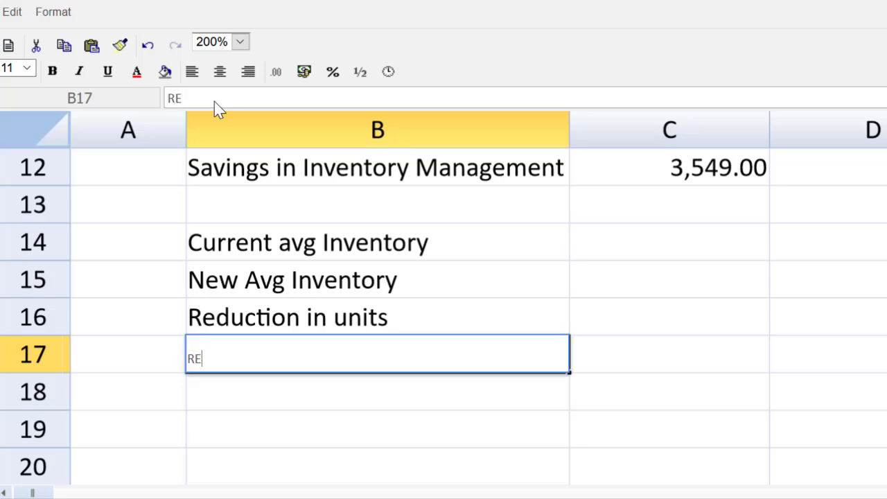
{"action": "key", "text": "BackSpace"}
{"action": "key", "text": "BackSpace"}
{"action": "key", "text": "BackSpace"}
{"action": "key", "text": "BackSpace"}
{"action": "type", "text": "educ"}
{"action": "key", "text": "BackSpace"}
{"action": "type", "text": "duction in OD"}
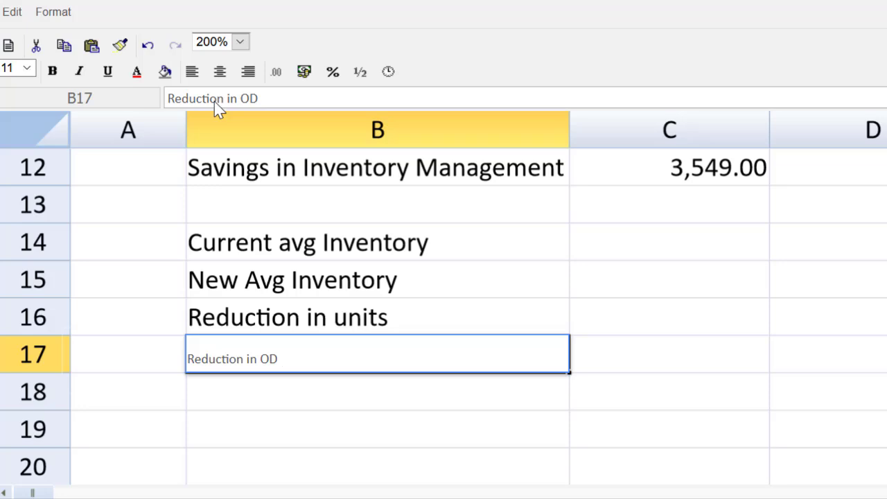
{"action": "type", "text": "@14"}
{"action": "key", "text": "BackSpace"}
{"action": "key", "text": "BackSpace"}
{"action": "type", "text": "$14"}
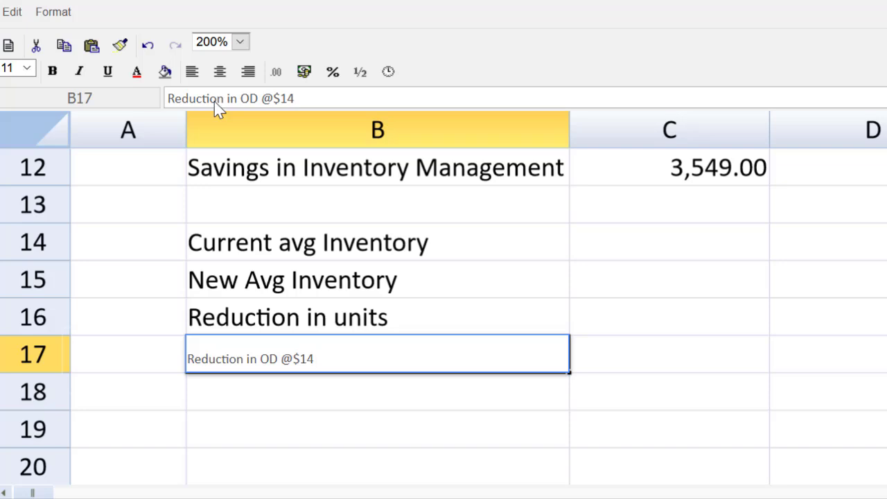
{"action": "type", "text": " *0.03"}
{"action": "key", "text": "Return"}
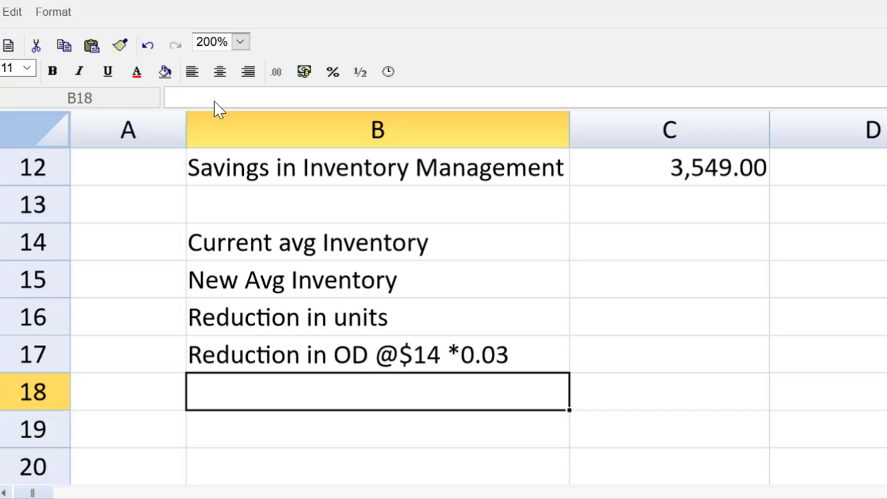
- Calculate the current average inventory in cell C14 with the formula =1500000/12/2
{"action": "key", "text": "Up"}
{"action": "key", "text": "Up"}
{"action": "key", "text": "Up"}
{"action": "key", "text": "Up"}
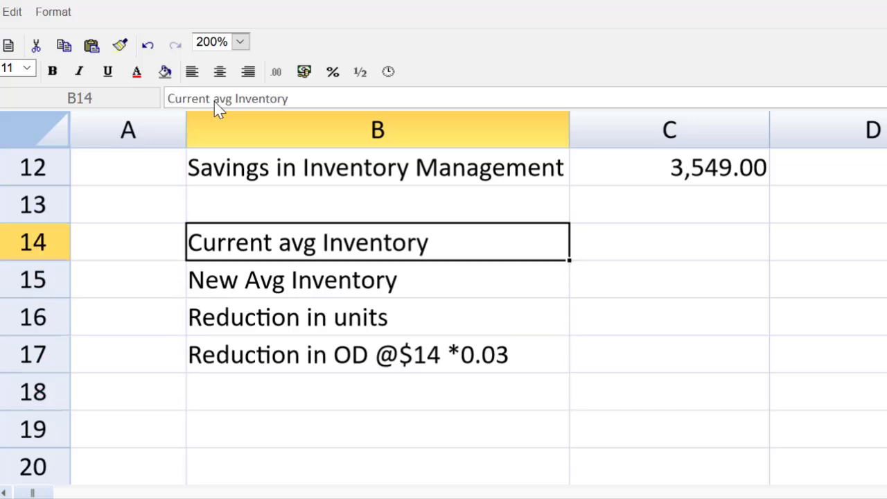
{"action": "key", "text": "Right"}
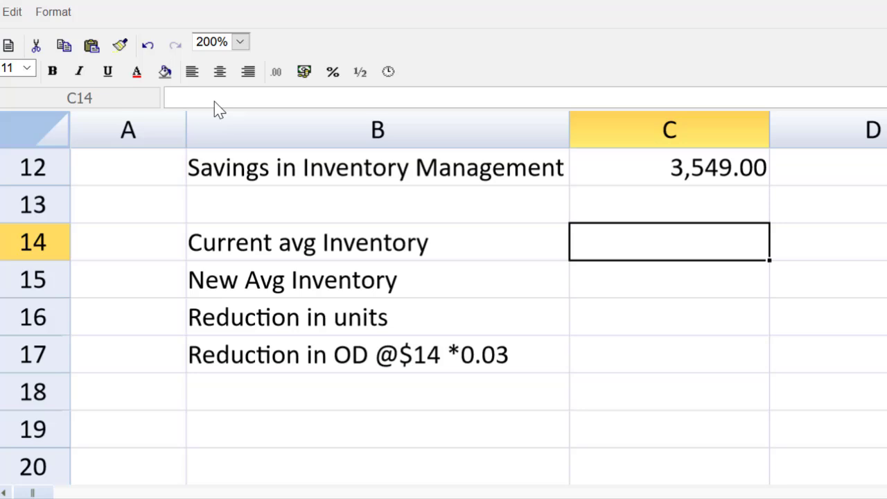
{"action": "type", "text": "="}
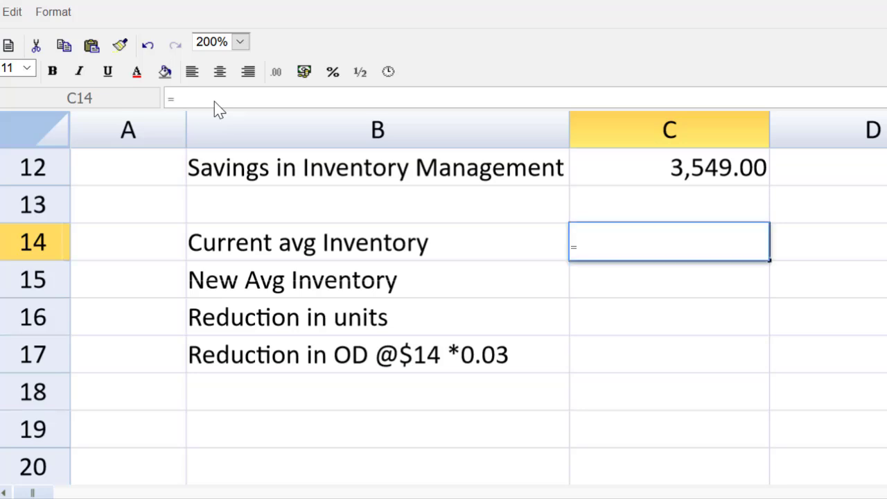
{"action": "type", "text": "1500000"}
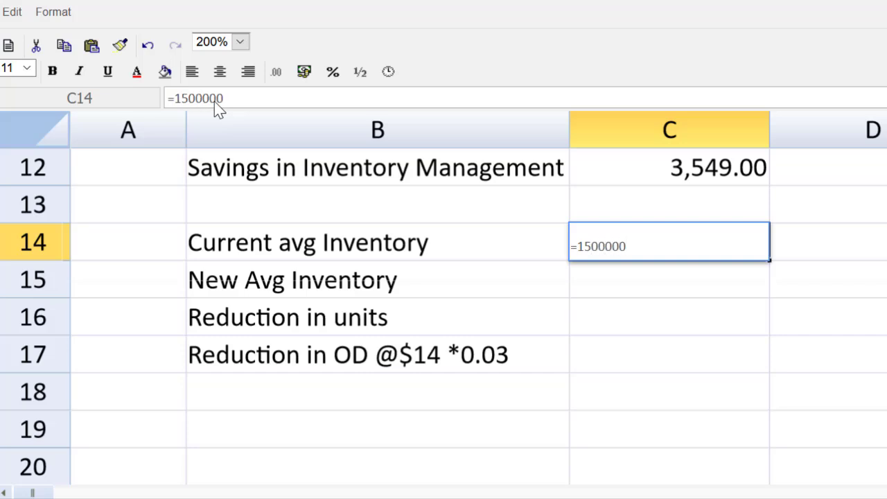
{"action": "type", "text": "/12."}
{"action": "key", "text": "BackSpace"}
{"action": "type", "text": "/2"}
{"action": "key", "text": "Return"}
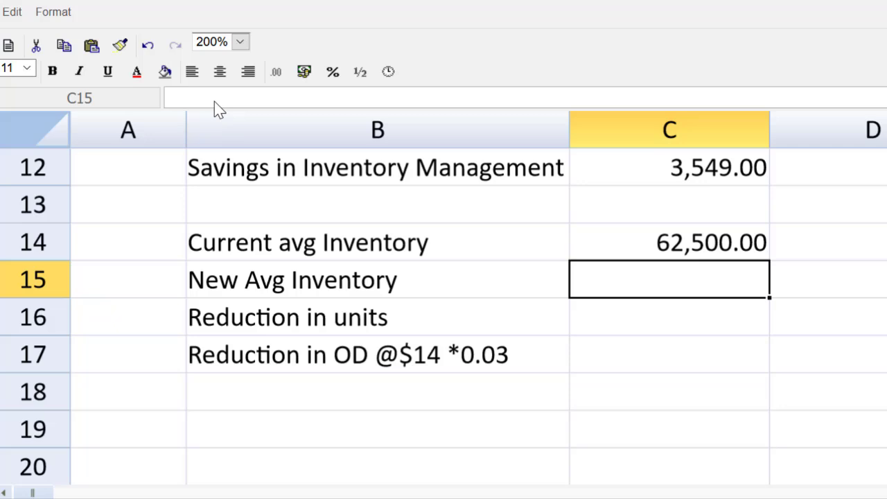
- Enter a formula in cell C15 that references the EOQ in cell C6
{"action": "type", "text": "="}
{"action": "key", "text": "Up"}
{"action": "key", "text": "Up"}
{"action": "key", "text": "Up"}
{"action": "key", "text": "Up"}
{"action": "key", "text": "Up"}
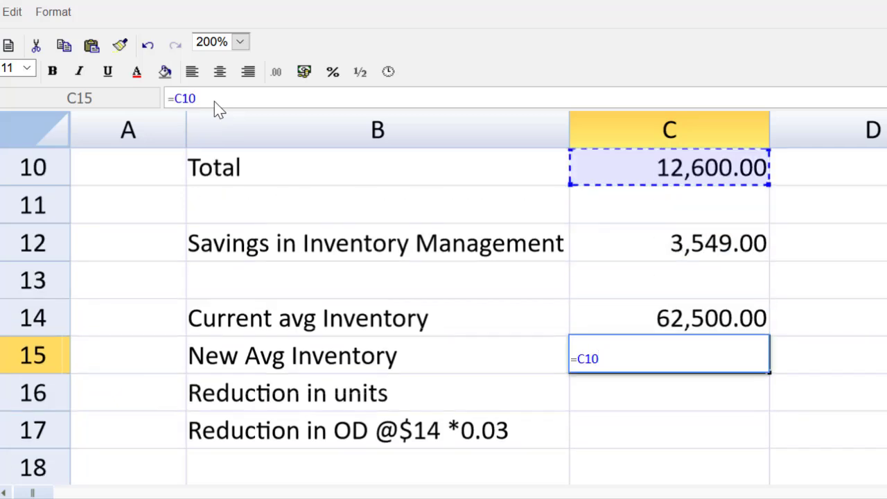
{"action": "key", "text": "Up"}
{"action": "key", "text": "Up"}
{"action": "key", "text": "Up"}
{"action": "key", "text": "Up"}
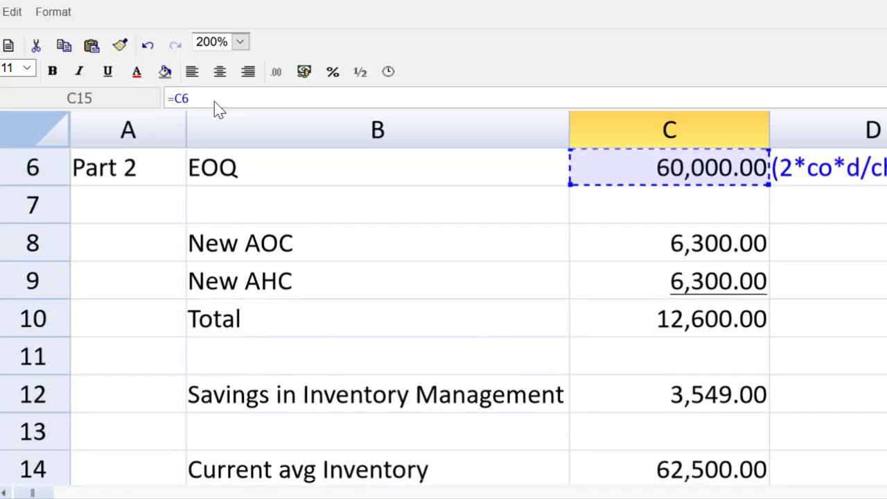
{"action": "key", "text": "Return"}
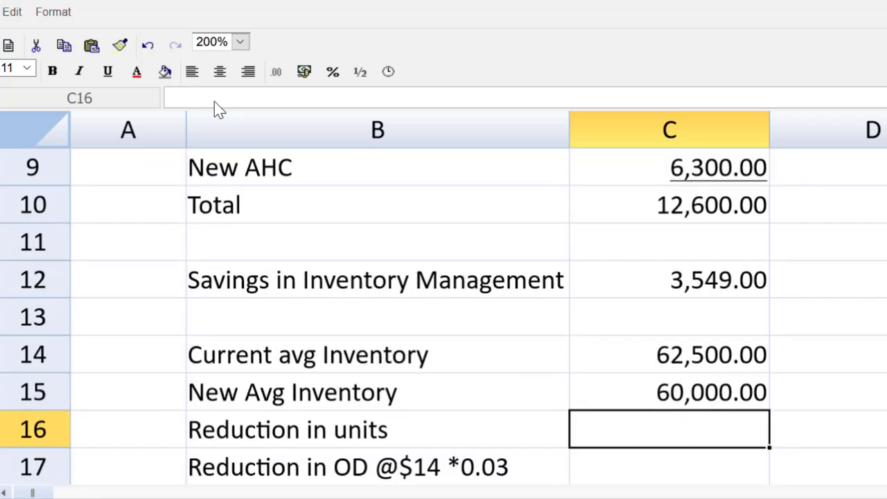
- Halve the new average inventory by changing the formula in cell C15 to =C6/2
{"action": "left_click", "coordinate": [584, 377]}
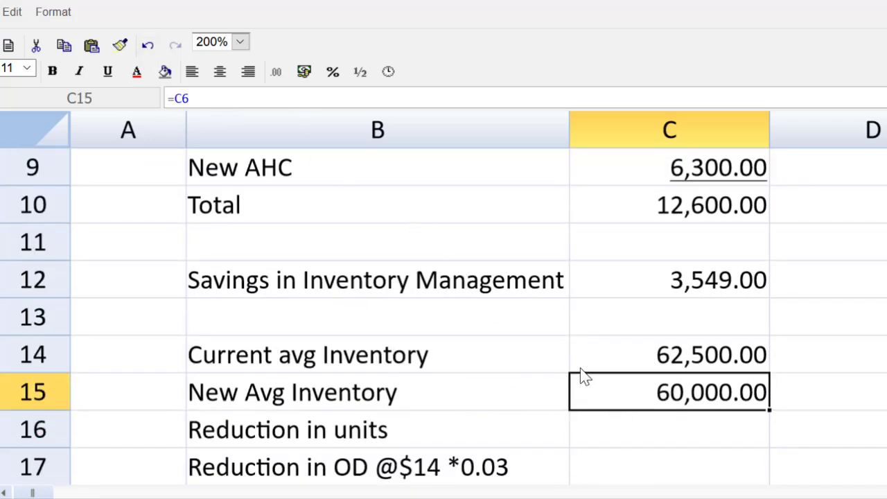
{"action": "left_click", "coordinate": [318, 99]}
{"action": "type", "text": "/2"}
{"action": "key", "text": "Return"}
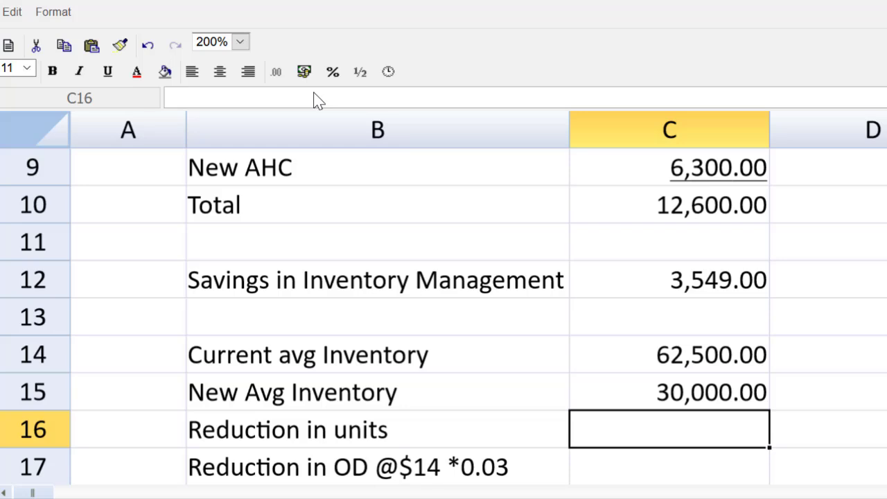
- Calculate the reduction in units in cell C16 with the formula =C14-C15
{"action": "type", "text": "="}
{"action": "left_click", "coordinate": [671, 355]}
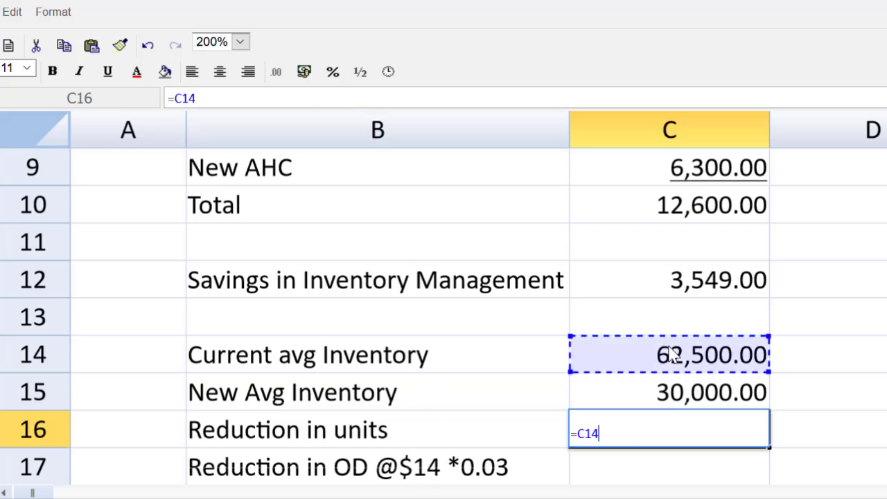
{"action": "type", "text": "-"}
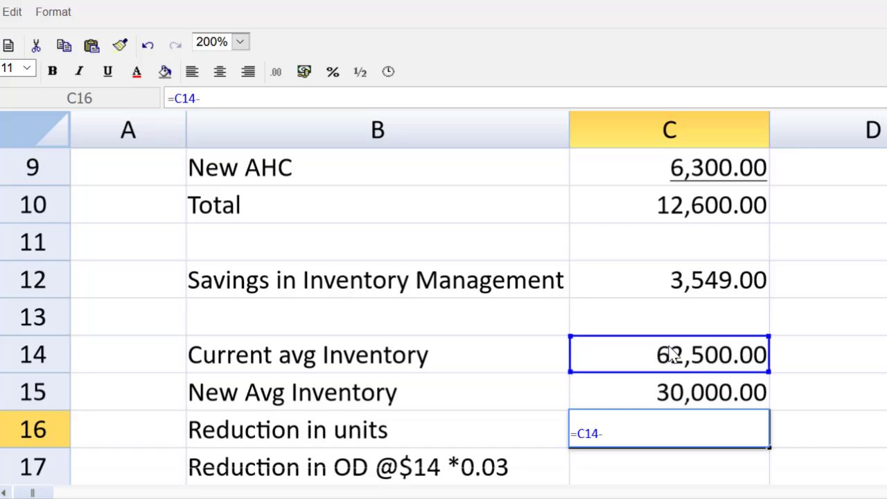
{"action": "left_click", "coordinate": [677, 393]}
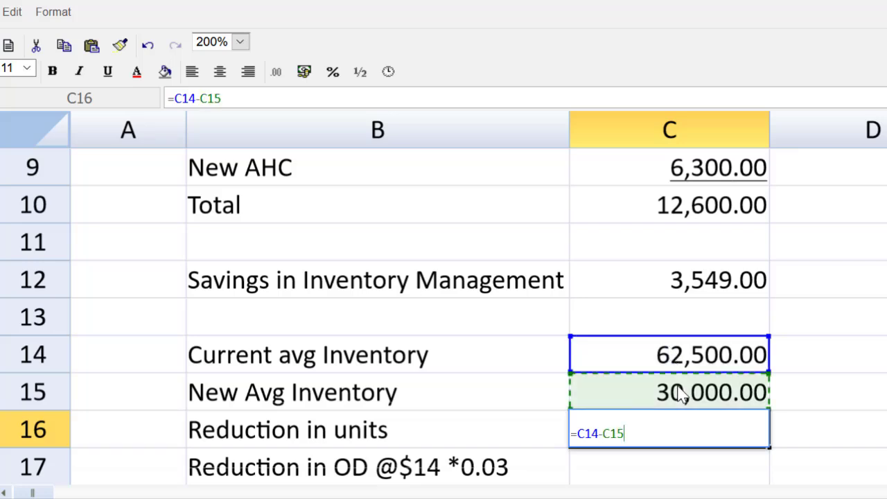
{"action": "key", "text": "Return"}
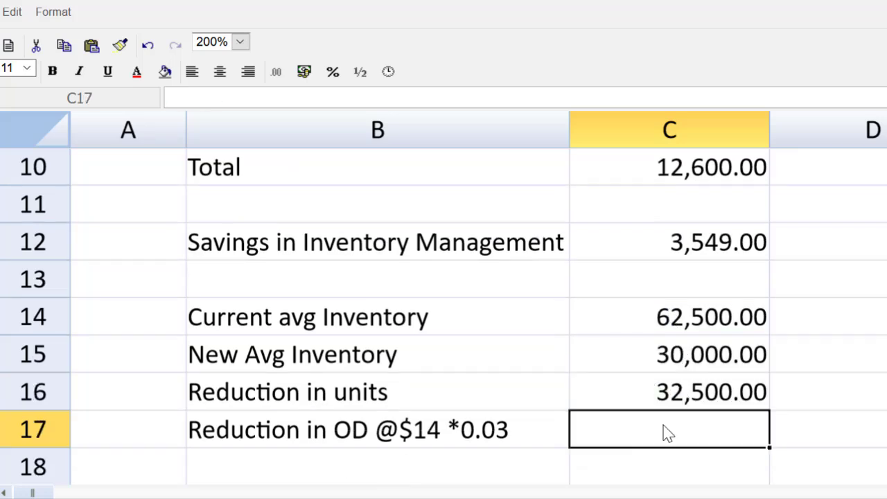
- Calculate the overdraft reduction in cell C17 with the formula =C16*14*0.03
{"action": "type", "text": "="}
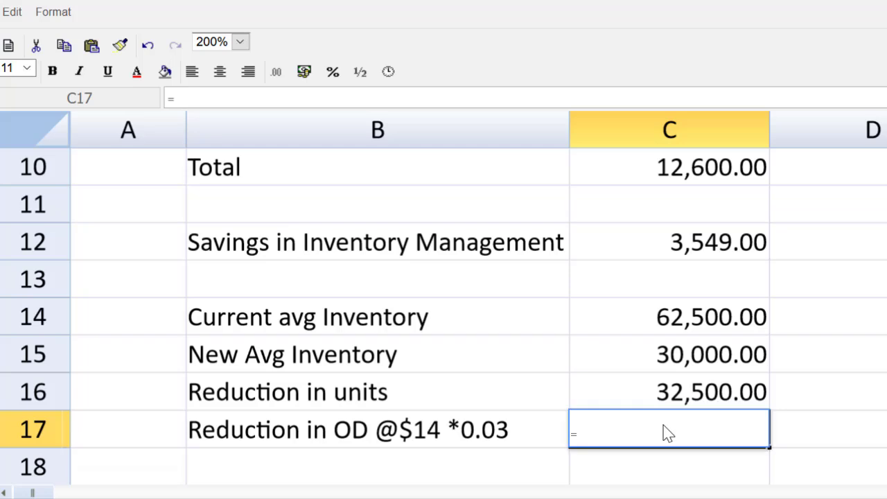
{"action": "left_click", "coordinate": [676, 409]}
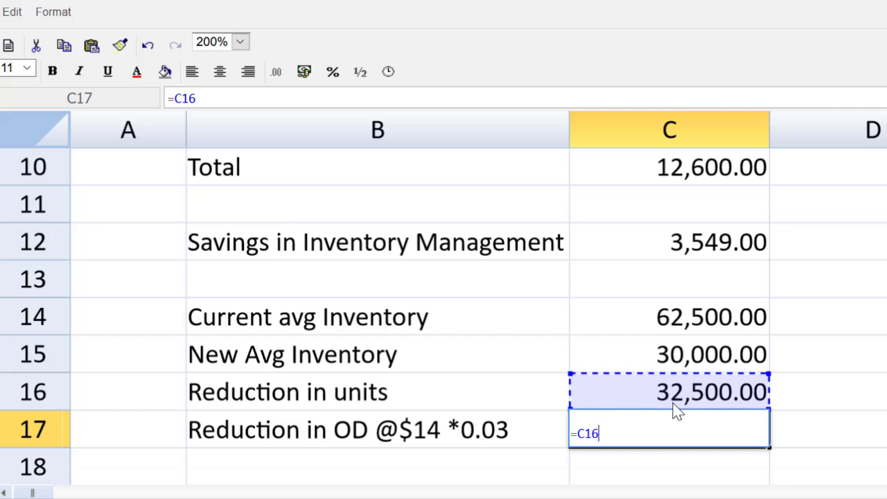
{"action": "type", "text": "*14*0.03"}
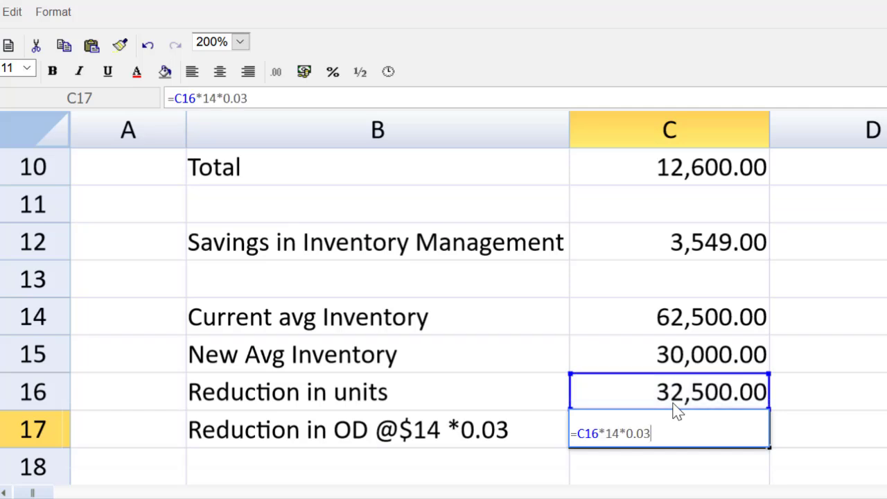
{"action": "key", "text": "Return"}
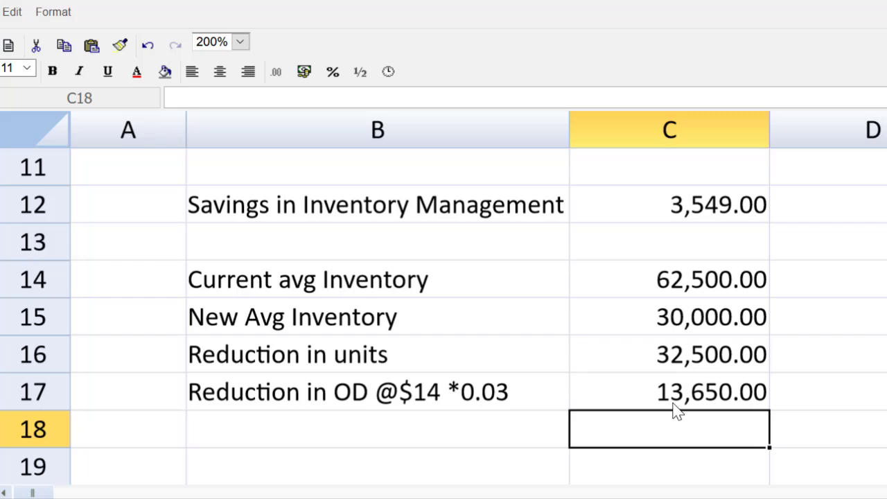
- Enter the label "Total Savings" in cell B19
{"action": "left_click", "coordinate": [253, 469]}
{"action": "key", "text": "Down"}
{"action": "key", "text": "Down"}
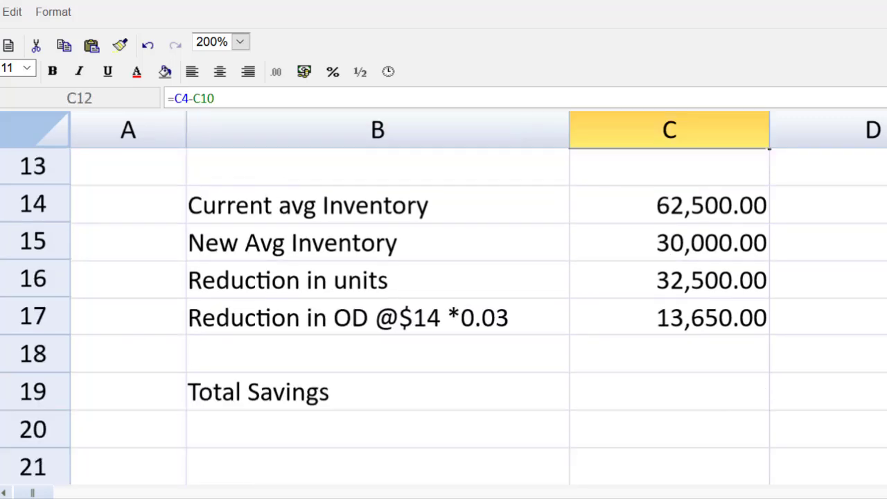
- Calculate the total savings in cell C19 with the formula =C12+C17
{"action": "left_click_drag", "start_coordinate": [673, 420], "coordinate": [676, 401]}
{"action": "left_click", "coordinate": [677, 401]}
{"action": "type", "text": "="}
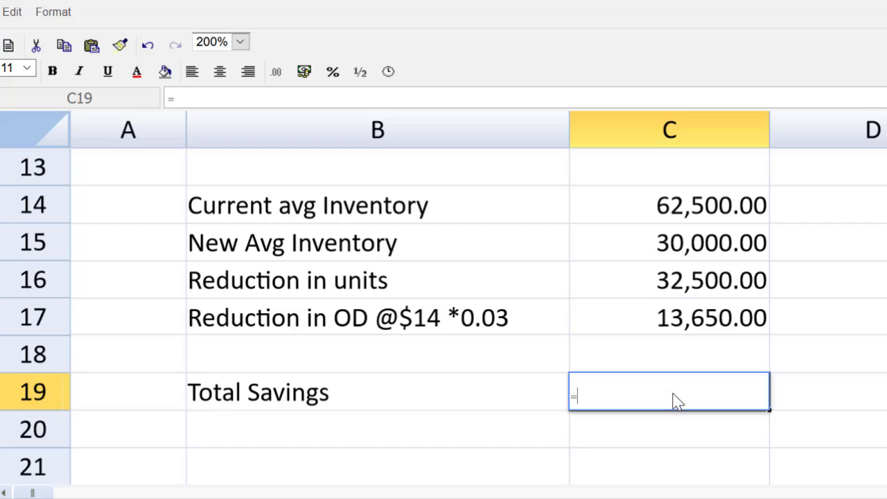
{"action": "scroll", "coordinate": [818, 174], "scroll_direction": "up", "scroll_amount": 1}
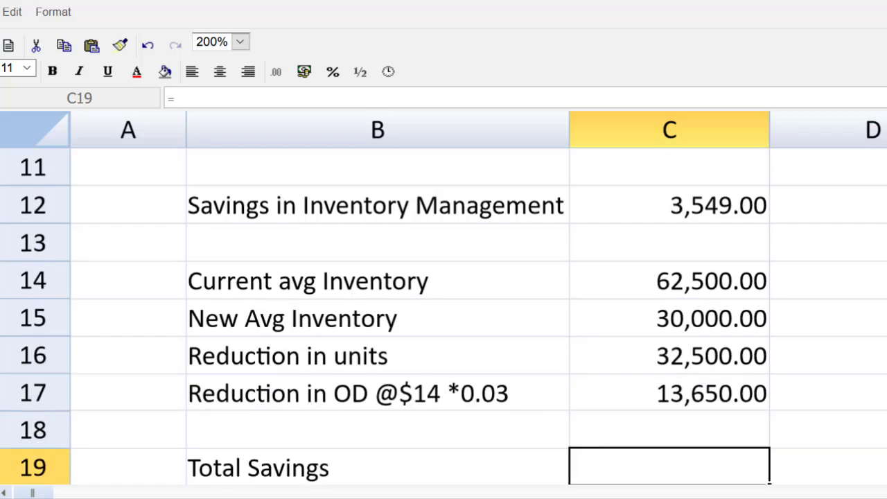
{"action": "left_click", "coordinate": [708, 203]}
{"action": "type", "text": "+"}
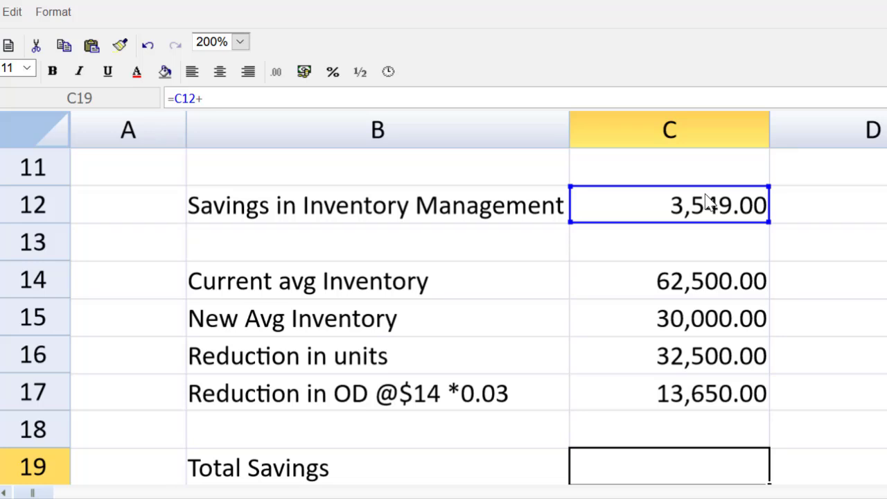
{"action": "left_click", "coordinate": [669, 399]}
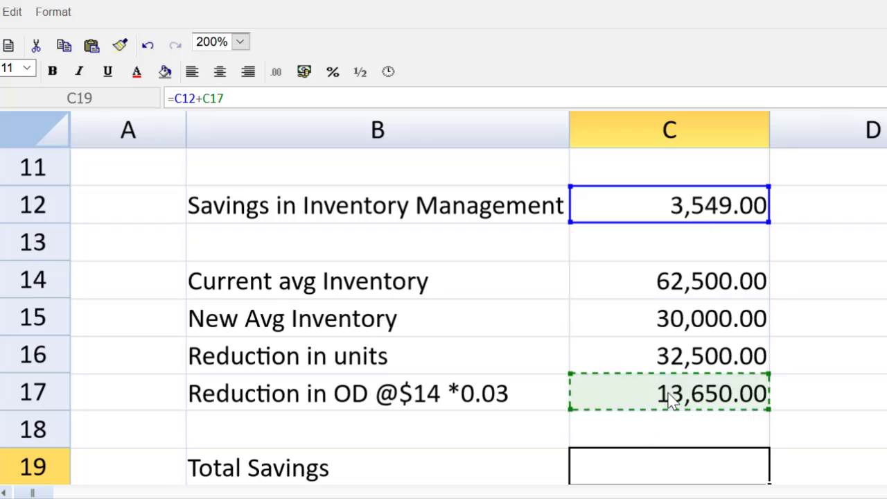
{"action": "key", "text": "Return"}
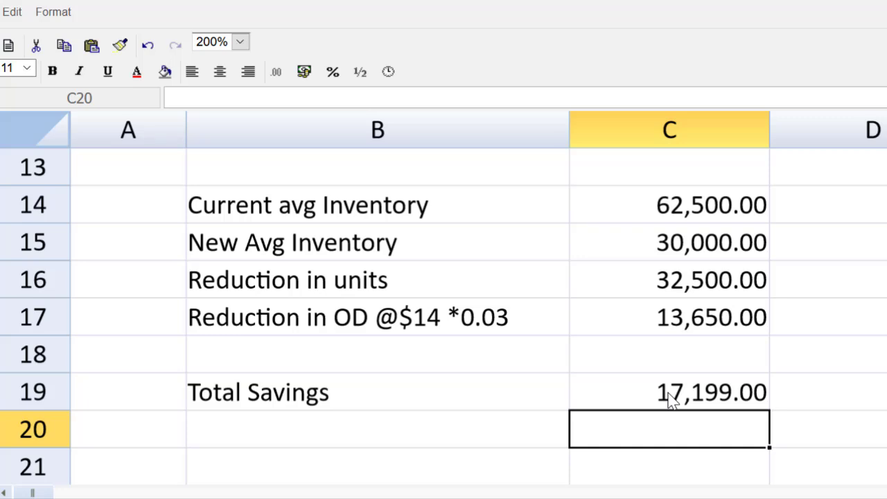
{"action": "left_click", "coordinate": [669, 399]}
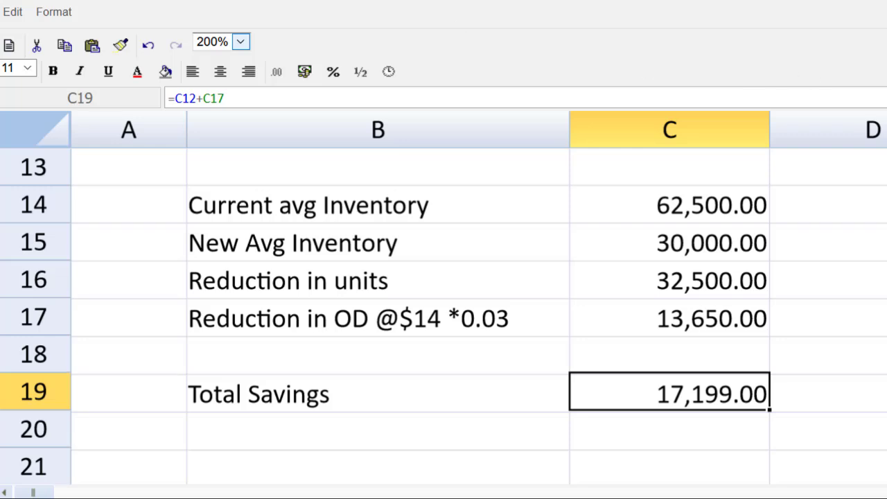
- Enter the heading "Part iii" in cell A21
{"action": "scroll", "coordinate": [443, 312], "scroll_direction": "down", "scroll_amount": 2}
{"action": "left_click", "coordinate": [114, 324]}
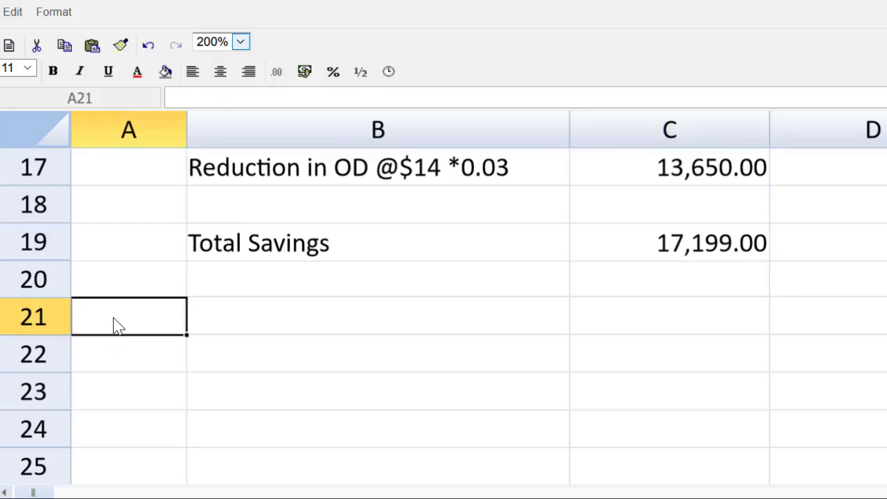
{"action": "type", "text": "Part "}
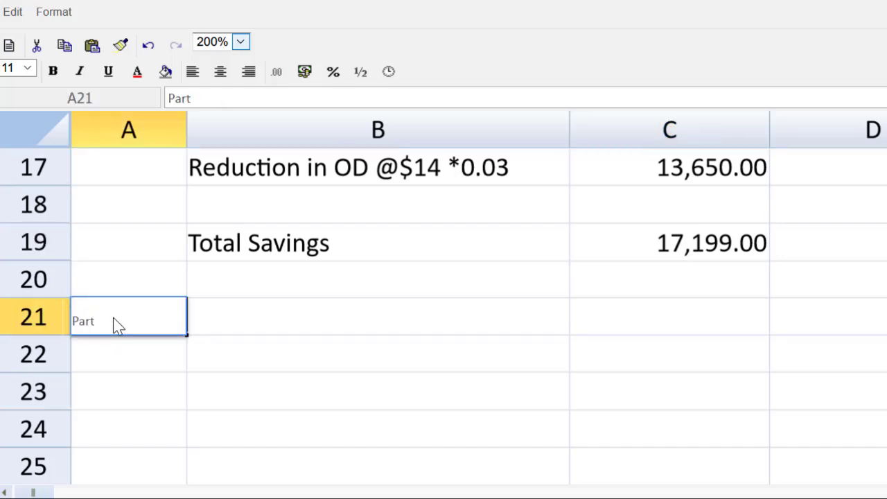
{"action": "type", "text": "iii"}
- Copy the Part 1 annual cost block B2:C4 and paste it at B21 and again at B25
{"action": "left_click", "coordinate": [242, 42]}
{"action": "left_click", "coordinate": [216, 128]}
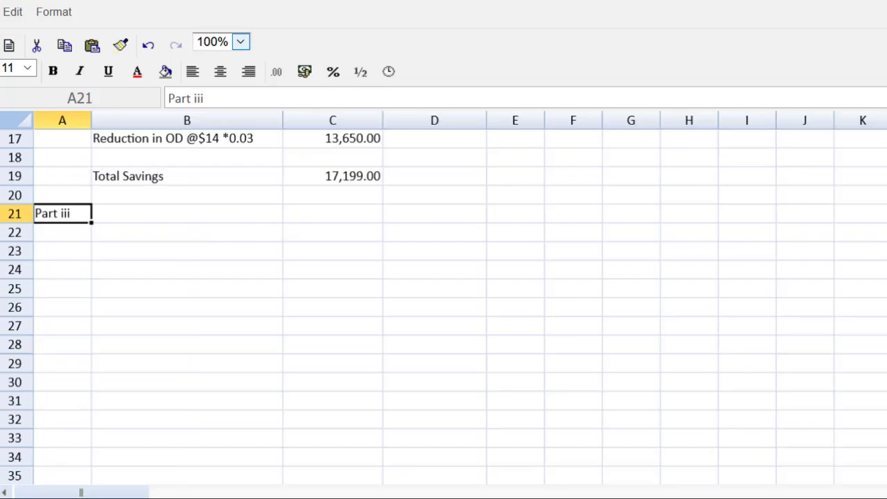
{"action": "scroll", "coordinate": [191, 305], "scroll_direction": "up", "scroll_amount": 5}
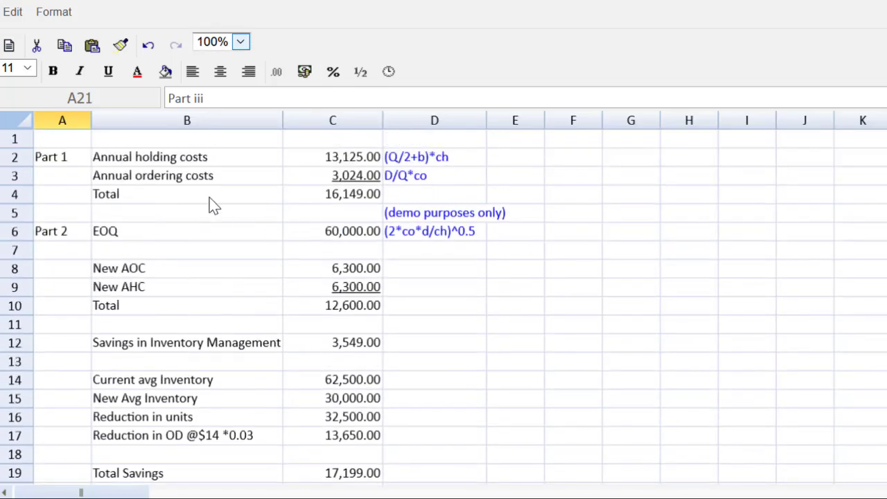
{"action": "left_click_drag", "start_coordinate": [118, 159], "coordinate": [321, 199]}
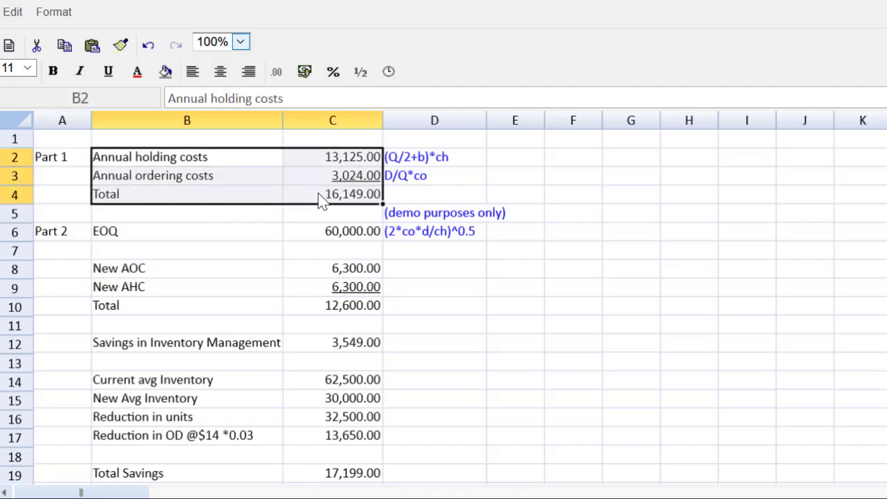
{"action": "key", "text": "ctrl+c"}
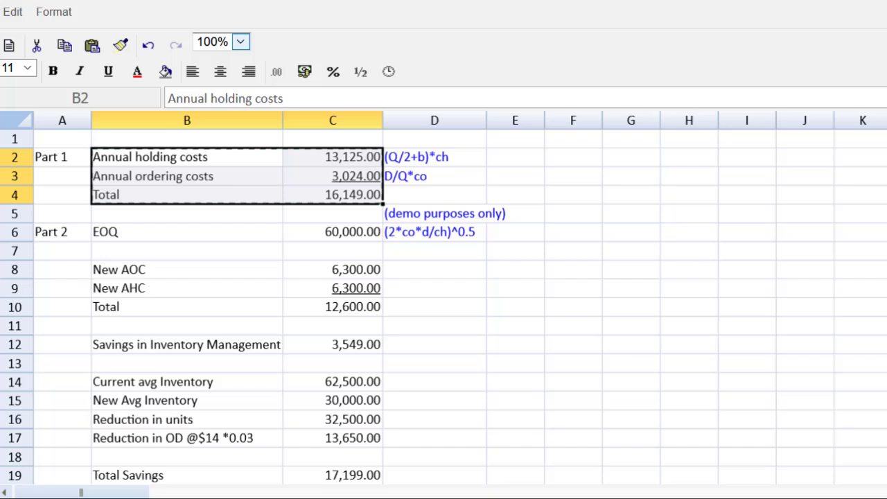
{"action": "scroll", "coordinate": [83, 312], "scroll_direction": "down", "scroll_amount": 4}
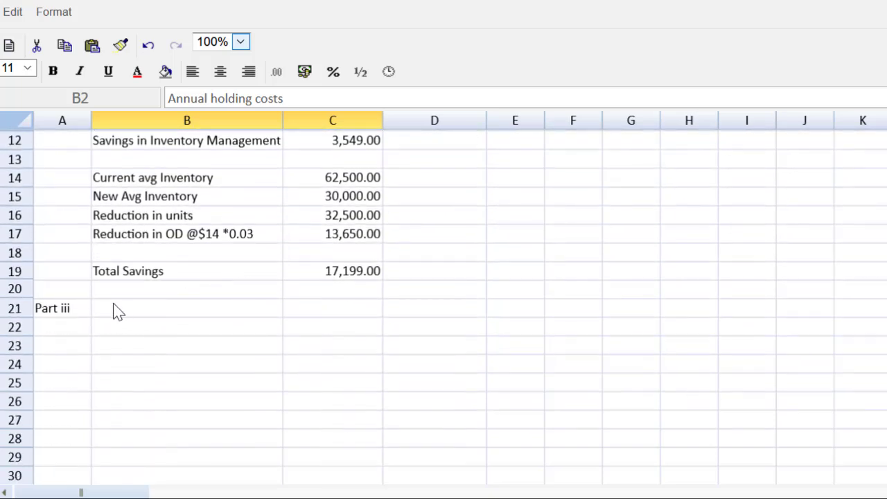
{"action": "left_click", "coordinate": [119, 310]}
{"action": "key", "text": "ctrl+v"}
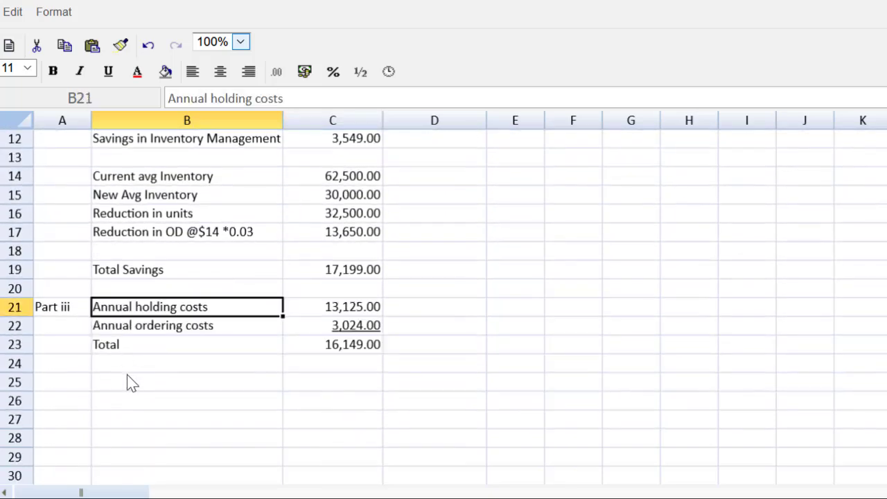
{"action": "left_click", "coordinate": [128, 380]}
{"action": "key", "text": "ctrl+v"}
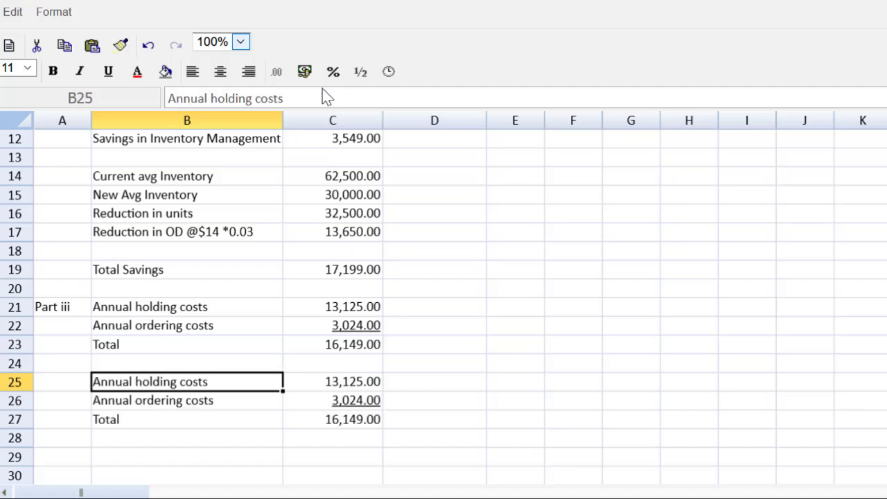
- Replace the Total label in cell B23 with "Current I Management Costs"
{"action": "left_click", "coordinate": [241, 43]}
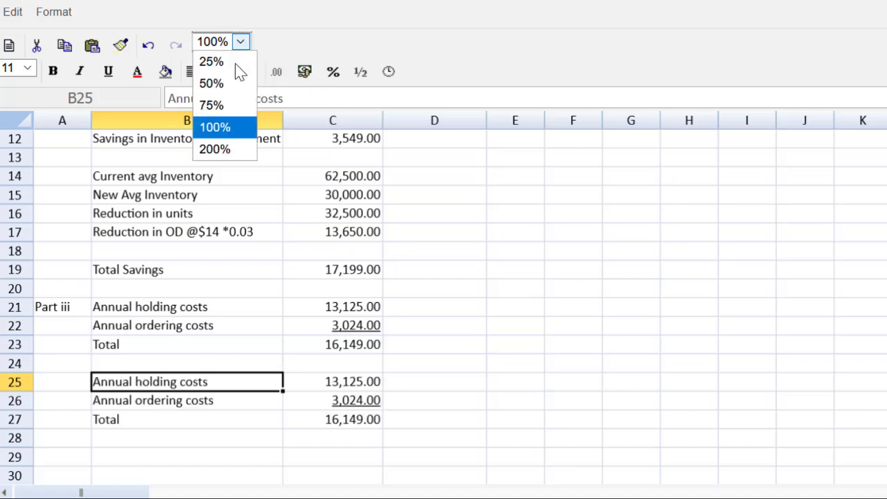
{"action": "left_click", "coordinate": [228, 147]}
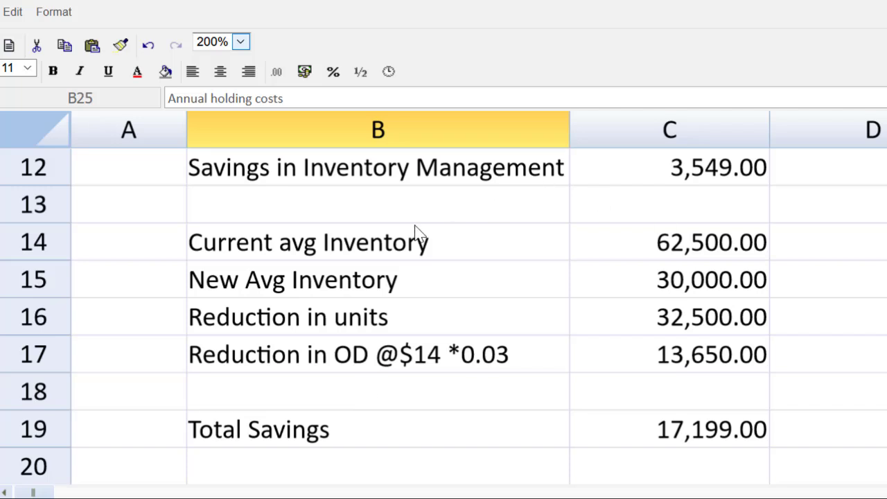
{"action": "key", "text": "Up"}
{"action": "key", "text": "Up"}
{"action": "left_click", "coordinate": [328, 99]}
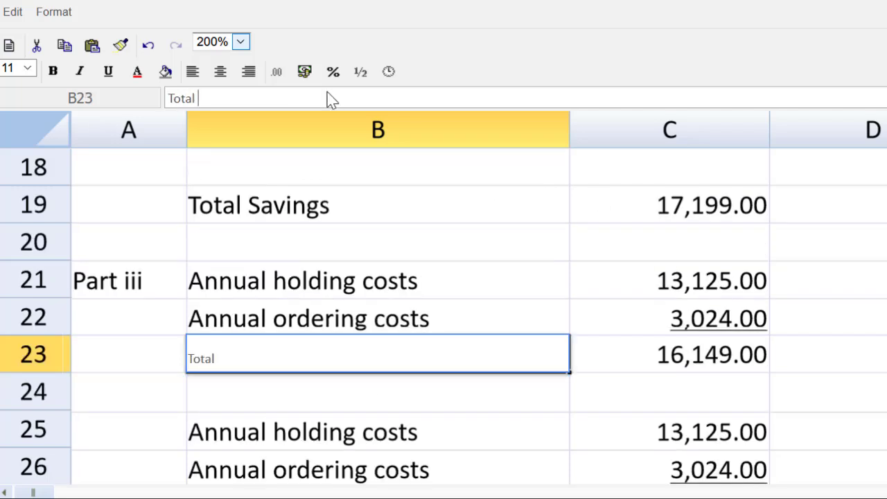
{"action": "key", "text": "BackSpace"}
{"action": "key", "text": "BackSpace"}
{"action": "key", "text": "BackSpace"}
{"action": "key", "text": "BackSpace"}
{"action": "key", "text": "BackSpace"}
{"action": "type", "text": "Current I Management Costs"}
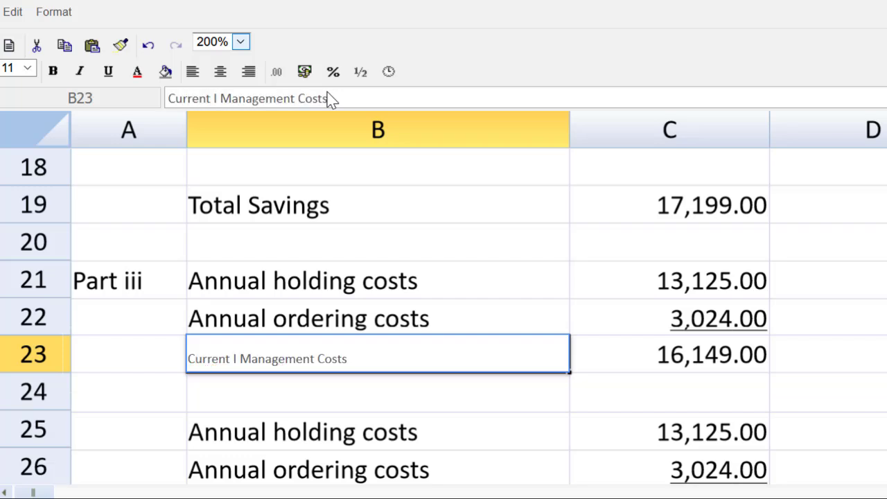
{"action": "key", "text": "Return"}
- Replace the Total label in cell B27 with "I Management costs @ 250K"
{"action": "key", "text": "Down"}
{"action": "key", "text": "Down"}
{"action": "key", "text": "Down"}
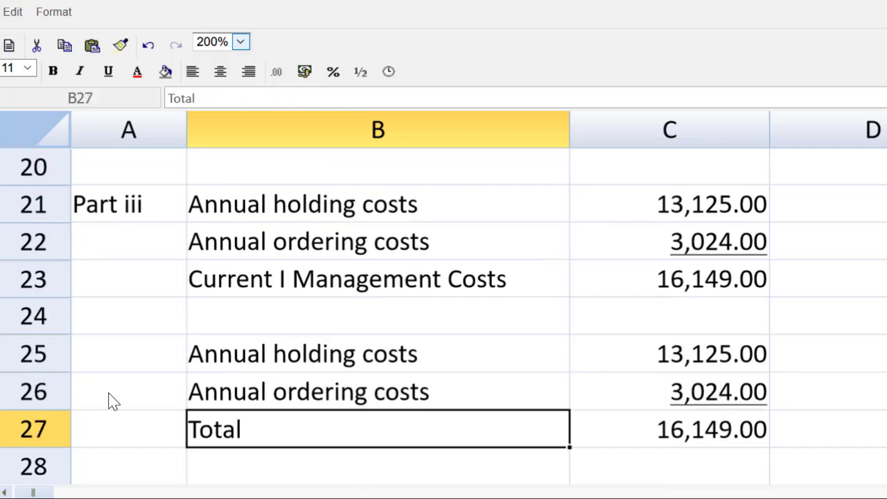
{"action": "key", "text": "F2"}
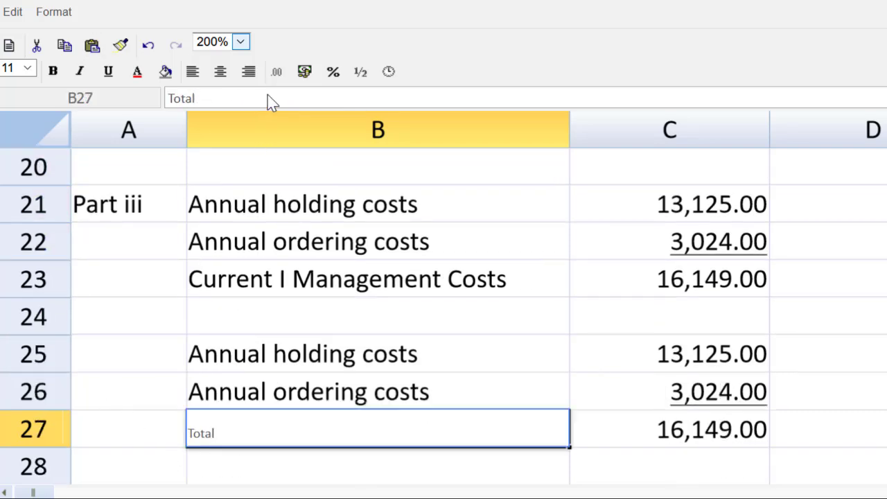
{"action": "key", "text": "BackSpace"}
{"action": "key", "text": "BackSpace"}
{"action": "key", "text": "BackSpace"}
{"action": "key", "text": "BackSpace"}
{"action": "key", "text": "BackSpace"}
{"action": "type", "text": "I managmeent"}
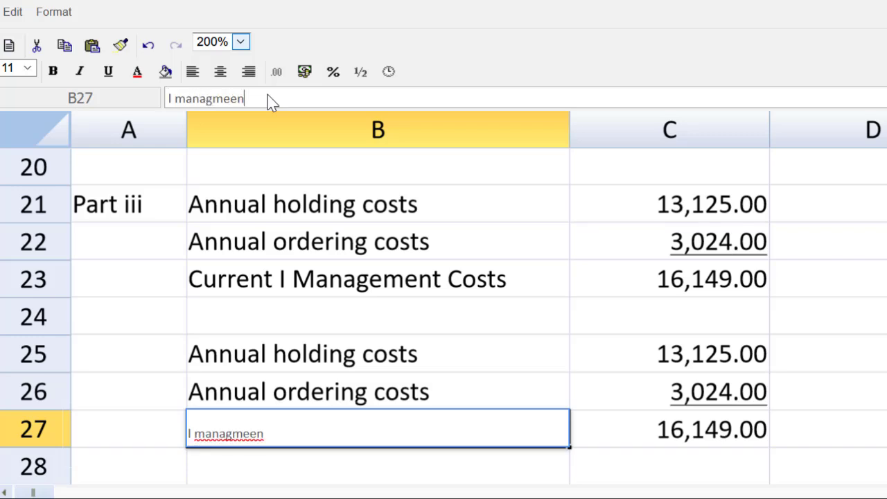
{"action": "key", "text": "BackSpace"}
{"action": "key", "text": "BackSpace"}
{"action": "key", "text": "BackSpace"}
{"action": "key", "text": "BackSpace"}
{"action": "key", "text": "BackSpace"}
{"action": "key", "text": "BackSpace"}
{"action": "key", "text": "BackSpace"}
{"action": "key", "text": "BackSpace"}
{"action": "key", "text": "BackSpace"}
{"action": "key", "text": "BackSpace"}
{"action": "type", "text": "Management costs @ 2"}
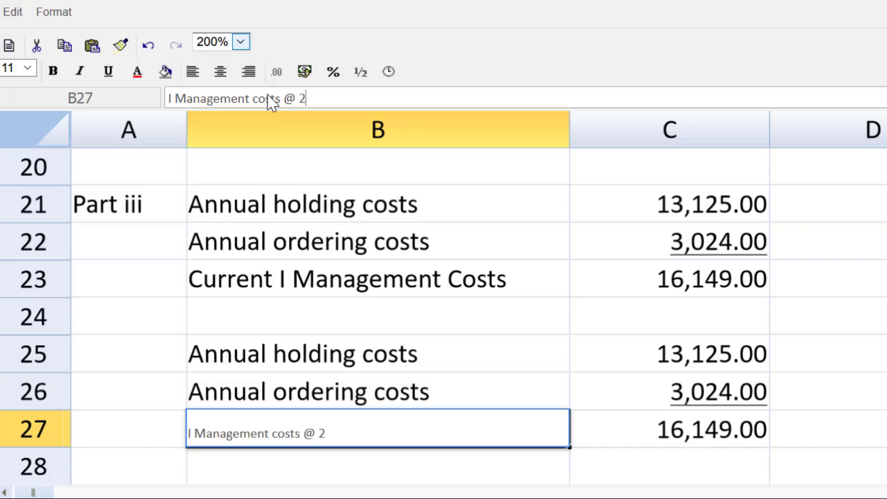
{"action": "type", "text": "50K"}
{"action": "key", "text": "Return"}
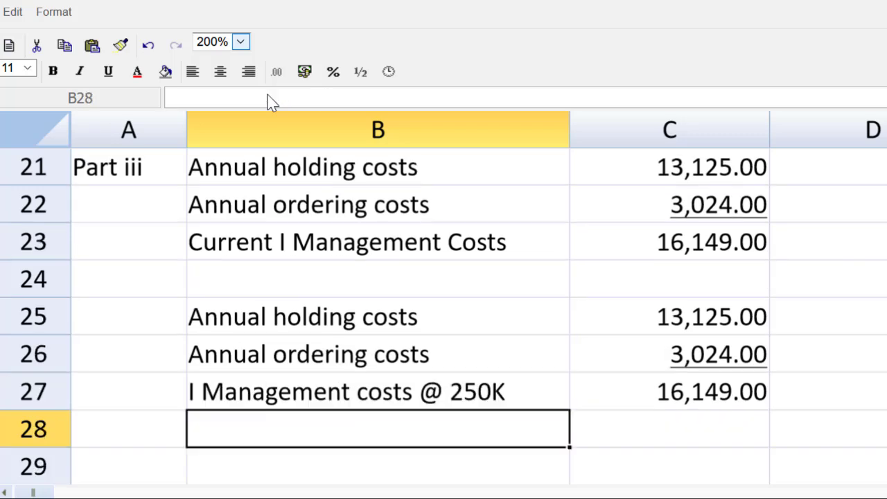
- Change the annual holding costs formula in cell C25 to =(250000/2)*0.21
{"action": "left_click", "coordinate": [670, 313]}
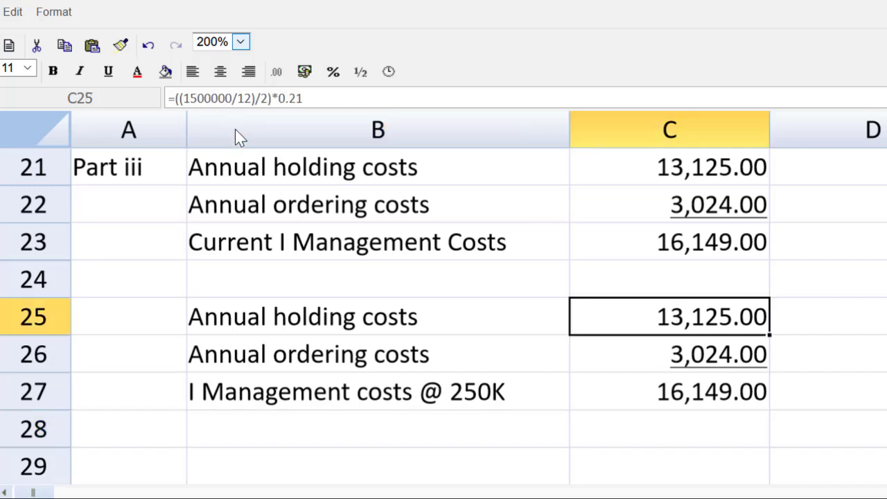
{"action": "left_click", "coordinate": [271, 99]}
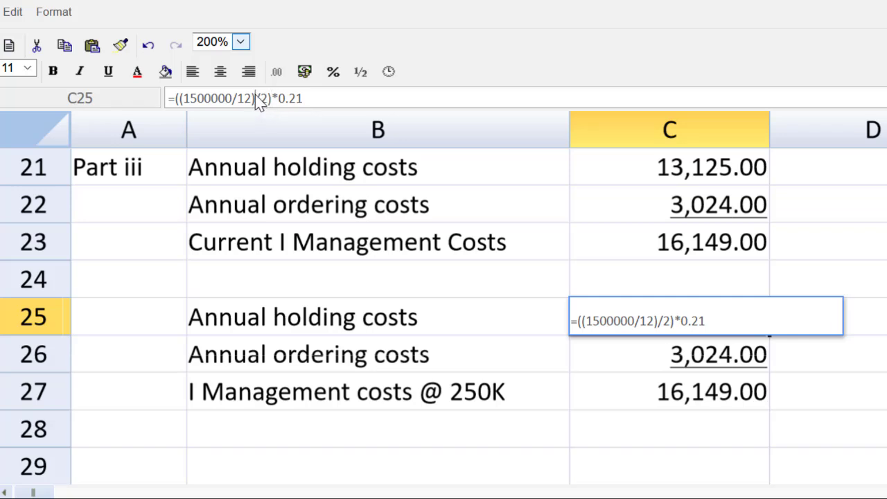
{"action": "key", "text": "BackSpace"}
{"action": "key", "text": "BackSpace"}
{"action": "key", "text": "BackSpace"}
{"action": "key", "text": "BackSpace"}
{"action": "key", "text": "BackSpace"}
{"action": "key", "text": "BackSpace"}
{"action": "key", "text": "BackSpace"}
{"action": "key", "text": "BackSpace"}
{"action": "key", "text": "BackSpace"}
{"action": "key", "text": "BackSpace"}
{"action": "key", "text": "BackSpace"}
{"action": "key", "text": "BackSpace"}
{"action": "type", "text": "2500000"}
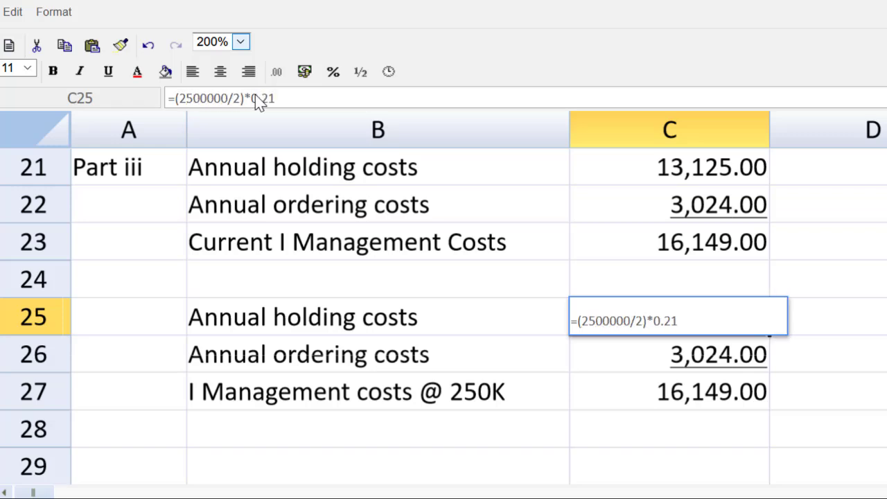
{"action": "key", "text": "Return"}
{"action": "key", "text": "Up"}
{"action": "left_click", "coordinate": [221, 103]}
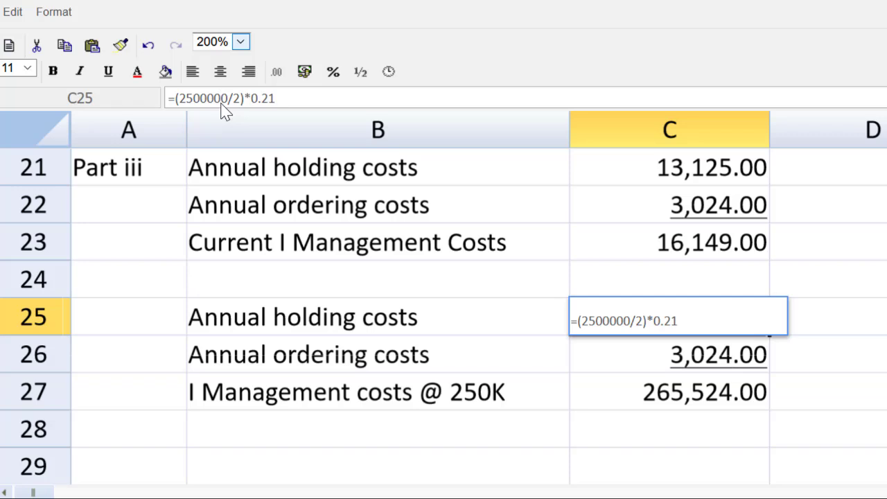
{"action": "key", "text": "BackSpace"}
{"action": "key", "text": "Return"}
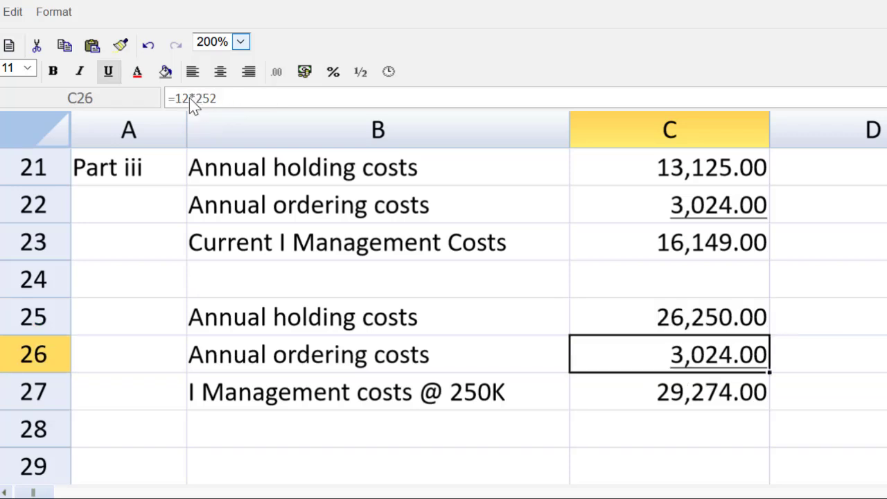
- Change the annual ordering costs formula in cell C26 to =(1500000/250000)*252
{"action": "left_click", "coordinate": [187, 102]}
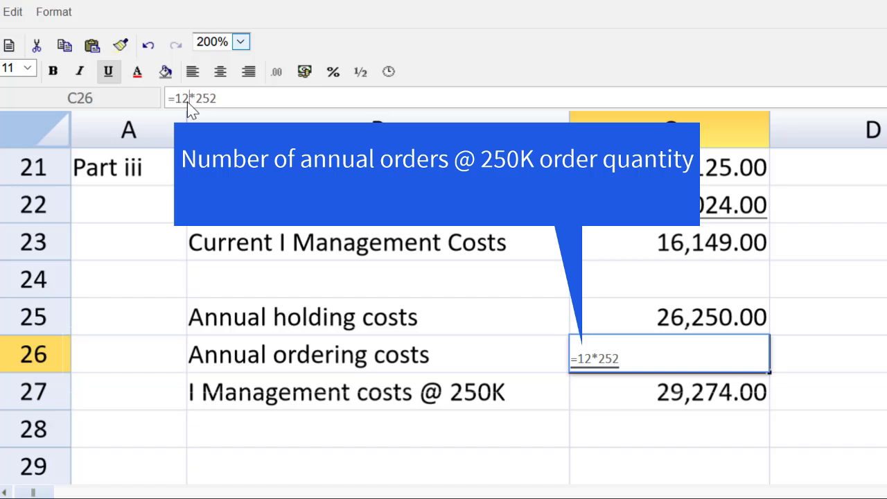
{"action": "key", "text": "BackSpace"}
{"action": "key", "text": "BackSpace"}
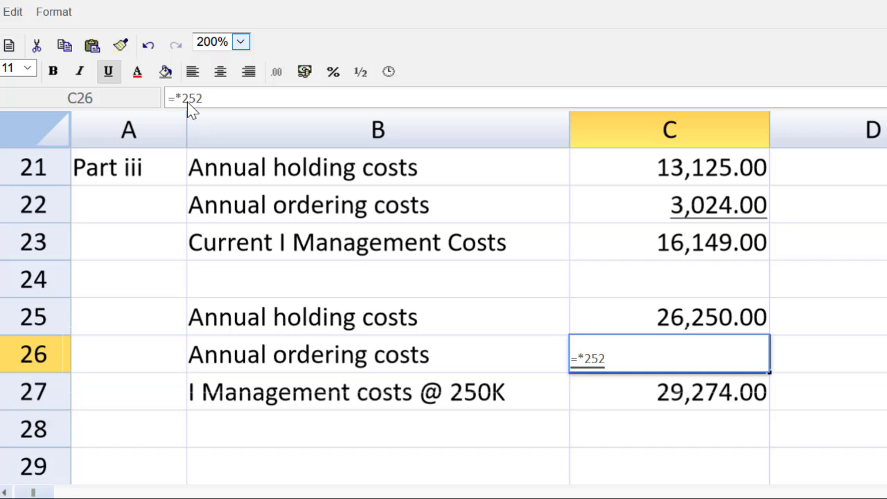
{"action": "type", "text": "("}
{"action": "type", "text": "1500"}
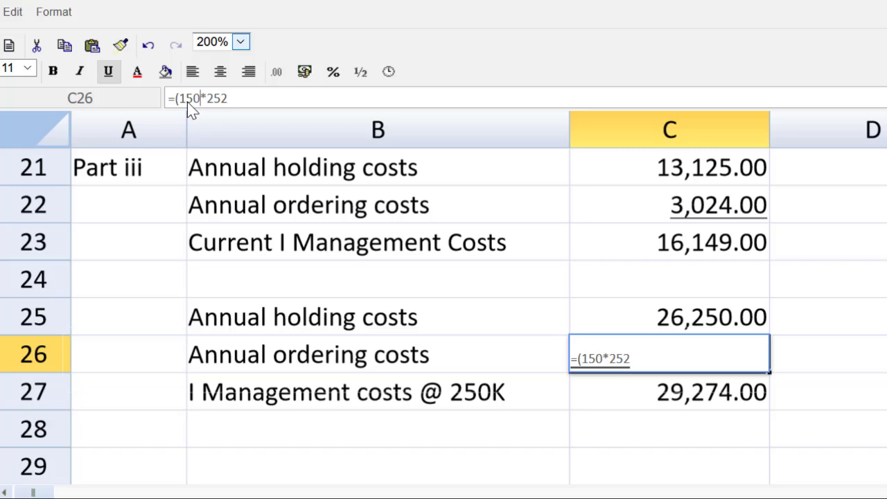
{"action": "type", "text": "000/"}
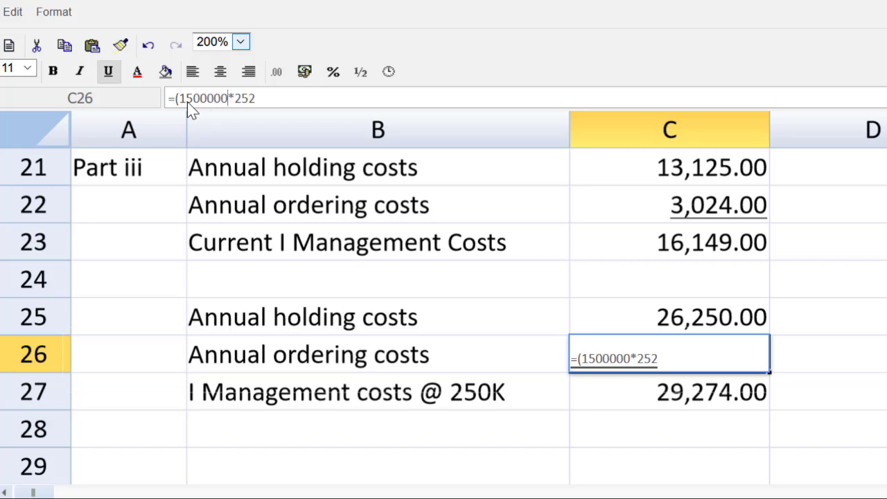
{"action": "type", "text": "250000"}
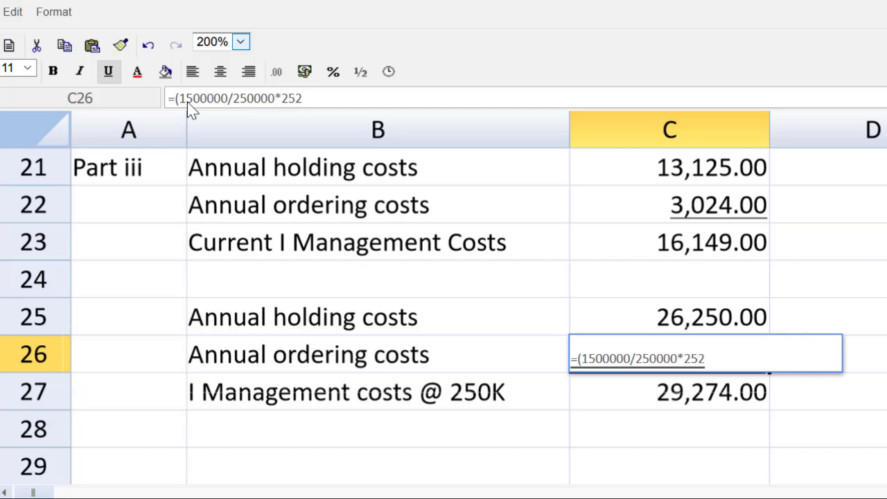
{"action": "type", "text": ")"}
{"action": "key", "text": "Return"}
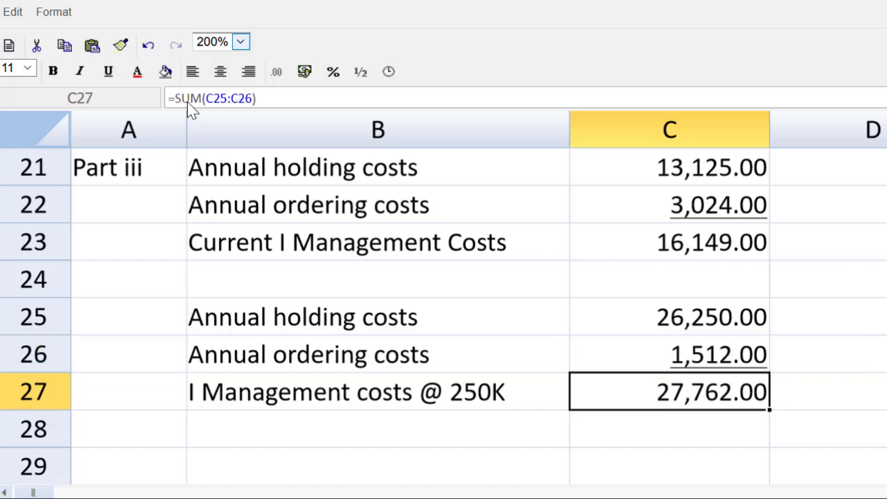
- Enter the label "Increasing in I management cost" in cell B29
{"action": "key", "text": "Down"}
{"action": "key", "text": "Down"}
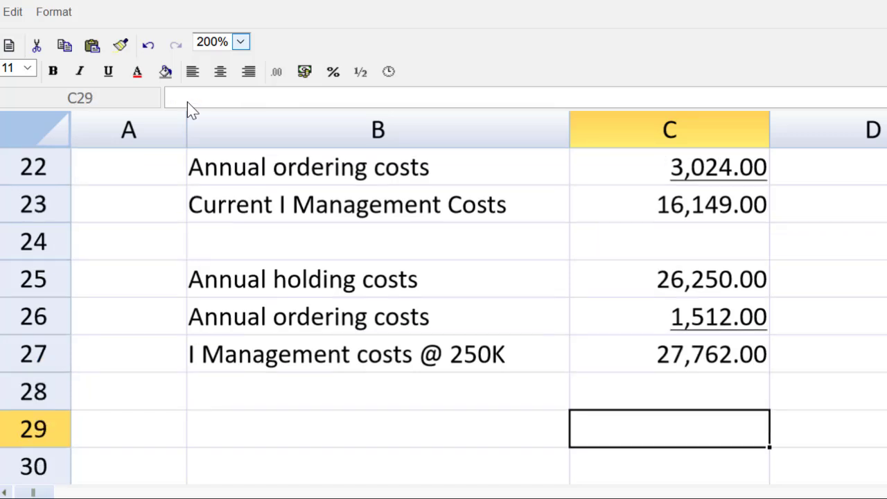
{"action": "key", "text": "Left"}
{"action": "type", "text": "Inc"}
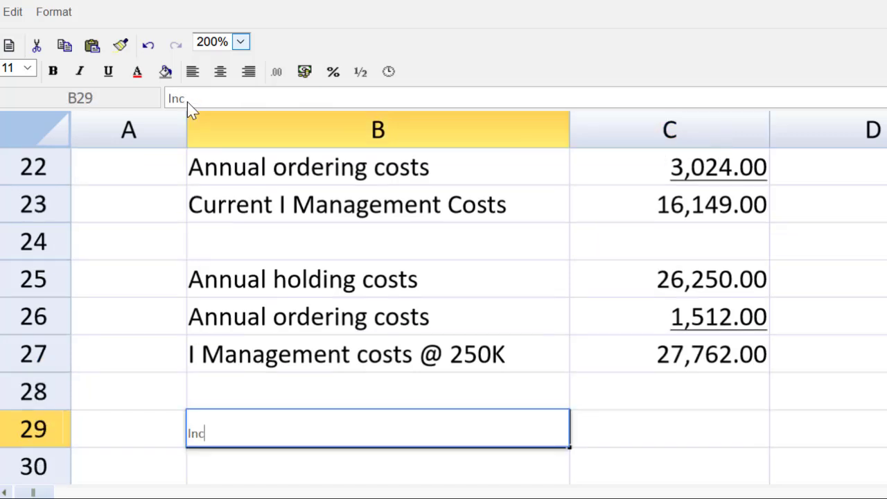
{"action": "type", "text": "rease in"}
{"action": "key", "text": "BackSpace"}
{"action": "key", "text": "BackSpace"}
{"action": "key", "text": "BackSpace"}
{"action": "key", "text": "BackSpace"}
{"action": "key", "text": "BackSpace"}
{"action": "key", "text": "BackSpace"}
{"action": "key", "text": "BackSpace"}
{"action": "key", "text": "BackSpace"}
{"action": "key", "text": "BackSpace"}
{"action": "key", "text": "BackSpace"}
{"action": "key", "text": "BackSpace"}
{"action": "type", "text": "Increasing in I management cowt"}
{"action": "key", "text": "BackSpace"}
{"action": "key", "text": "BackSpace"}
{"action": "type", "text": "st"}
{"action": "key", "text": "Tab"}
- Calculate the cost increase in cell C29 with the formula =C27-C23
{"action": "type", "text": "="}
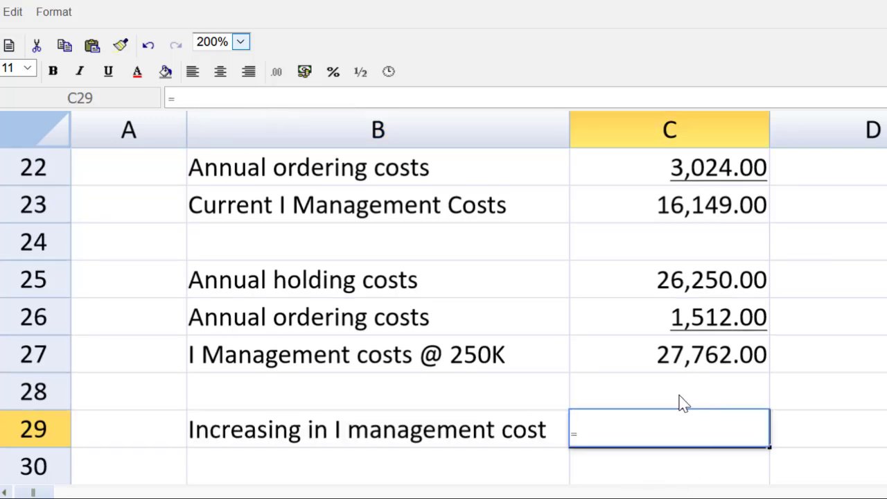
{"action": "left_click", "coordinate": [688, 359]}
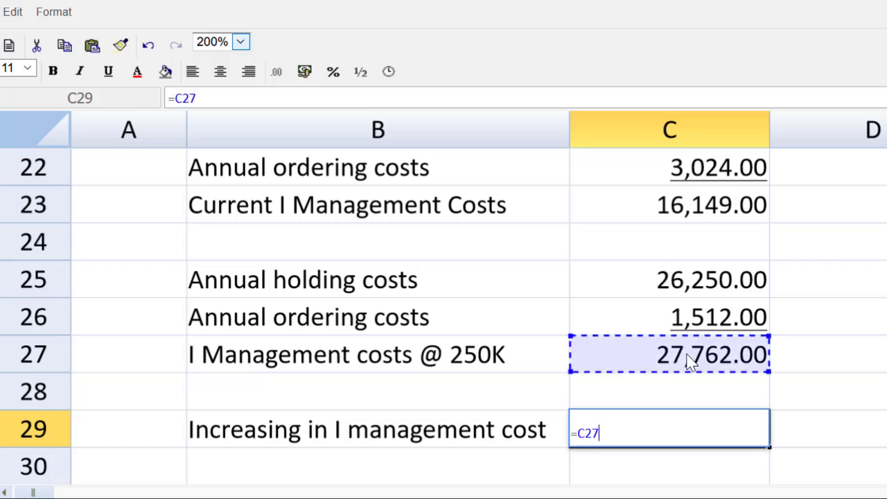
{"action": "type", "text": "-"}
{"action": "left_click", "coordinate": [661, 205]}
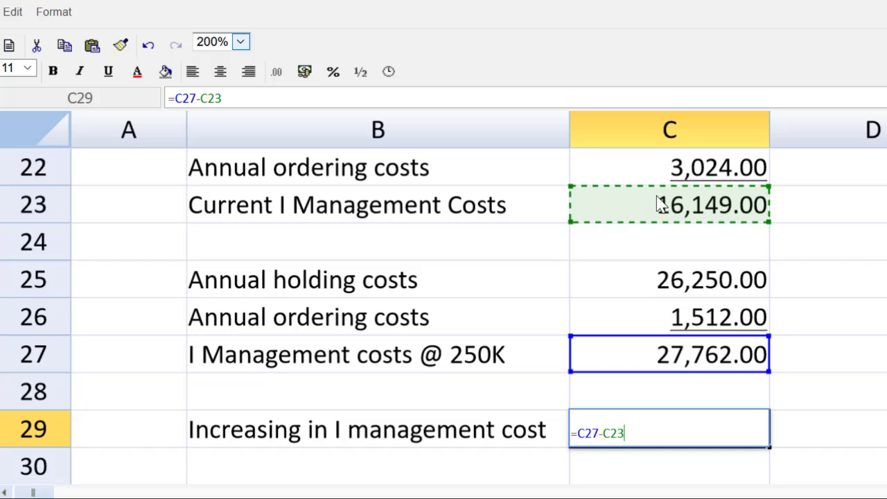
{"action": "key", "text": "Return"}
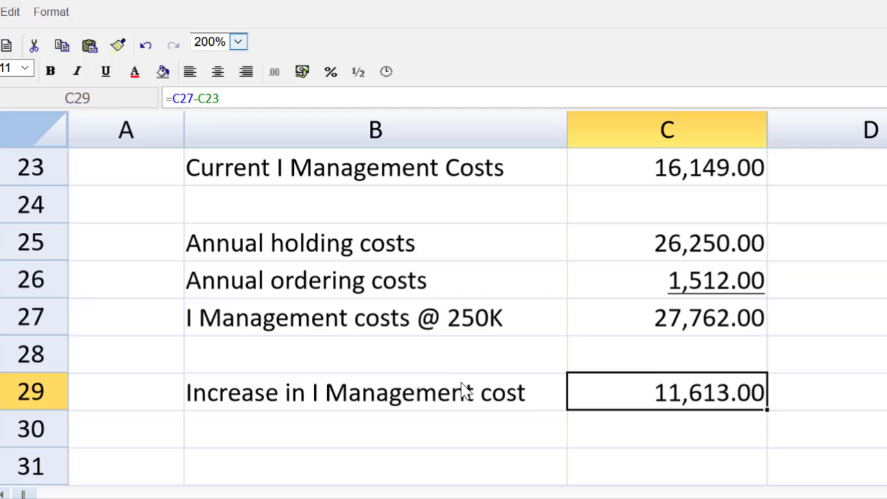
- Make the management cost increase row, cells B29:C29, bold
{"action": "left_click_drag", "start_coordinate": [460, 388], "coordinate": [624, 409]}
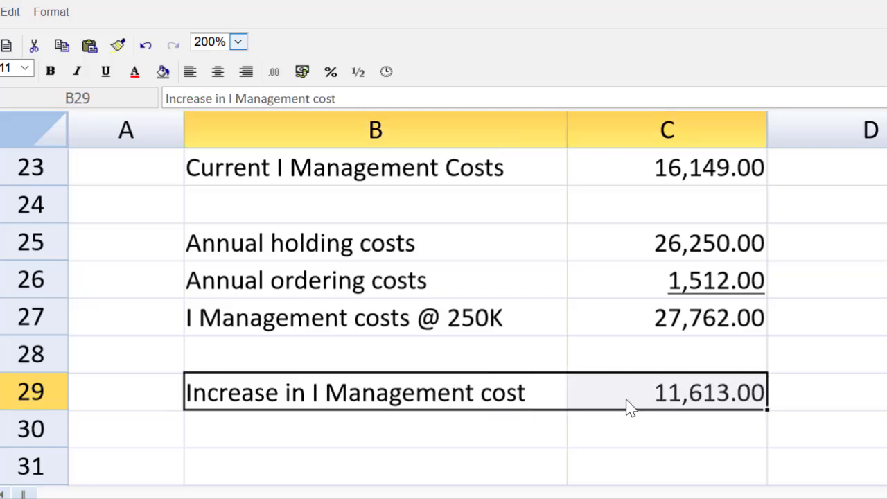
{"action": "key", "text": "ctrl+b"}
{"action": "left_click", "coordinate": [396, 439]}
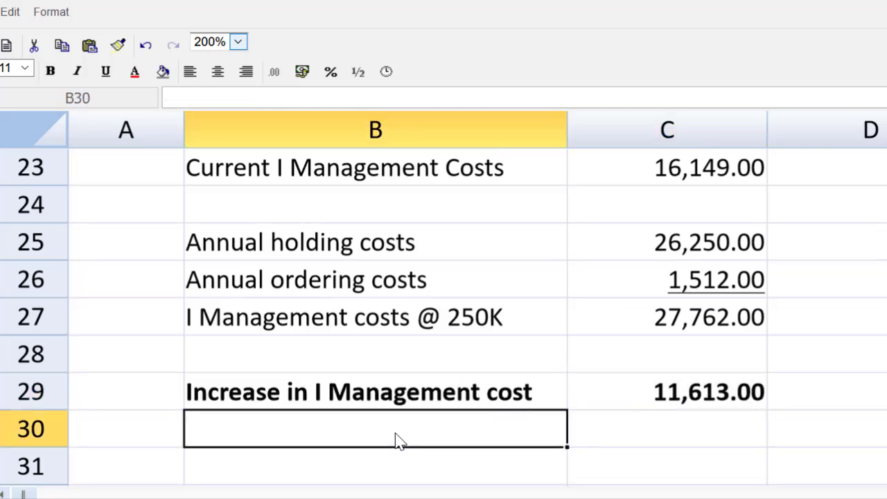
- Enter the labels "Current Financing costs", "Financing costs @ 250" and "Change" in cells B31 to B33
{"action": "key", "text": "Down"}
{"action": "key", "text": "Down"}
{"action": "key", "text": "Down"}
{"action": "key", "text": "Down"}
{"action": "key", "text": "Down"}
{"action": "key", "text": "Down"}
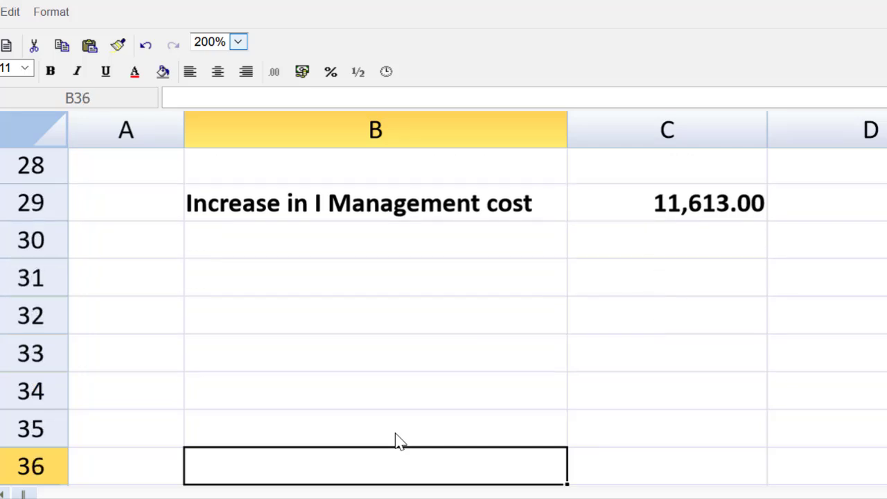
{"action": "key", "text": "Up"}
{"action": "key", "text": "Up"}
{"action": "key", "text": "Up"}
{"action": "key", "text": "Up"}
{"action": "key", "text": "Up"}
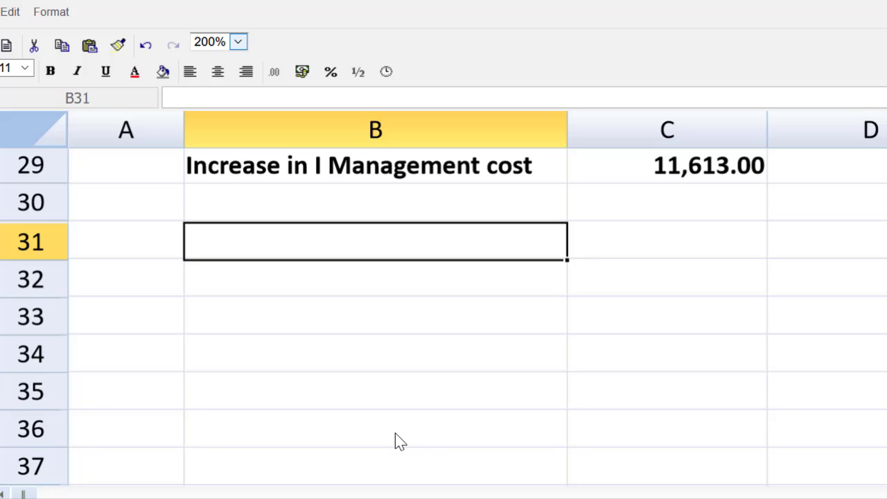
{"action": "type", "text": "Current Fi"}
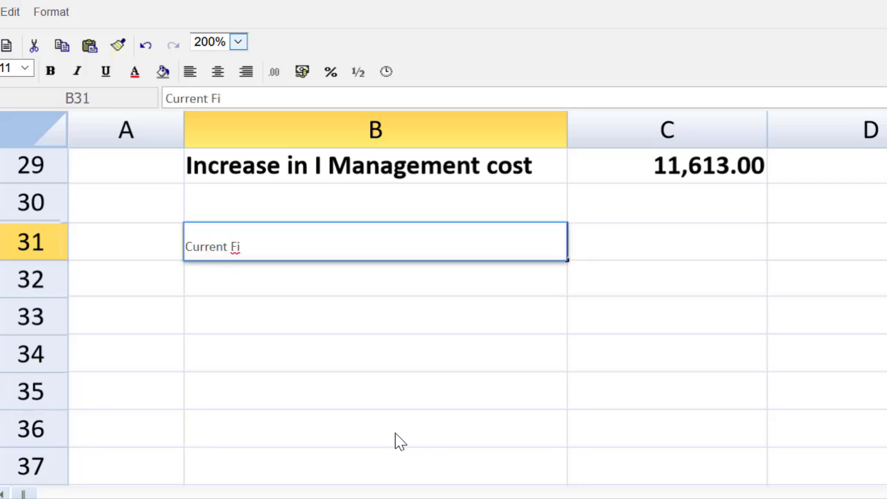
{"action": "type", "text": "nancing costs"}
{"action": "key", "text": "Return"}
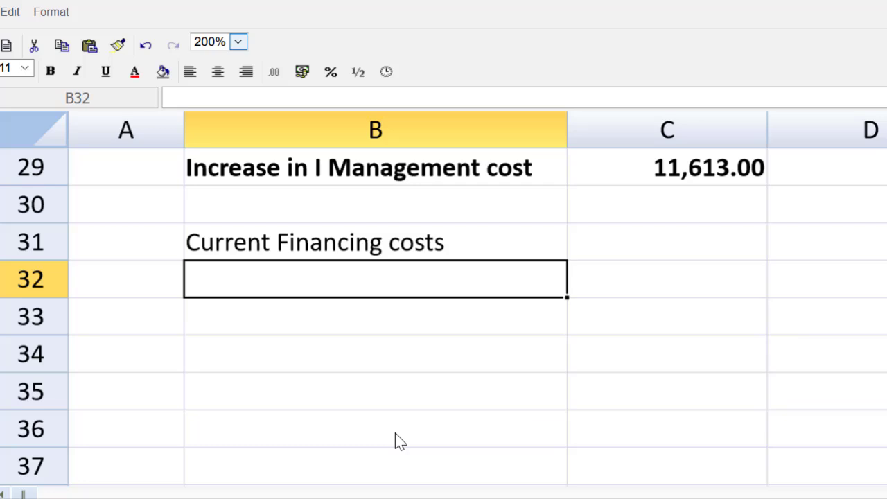
{"action": "type", "text": "Financing costs @ 250"}
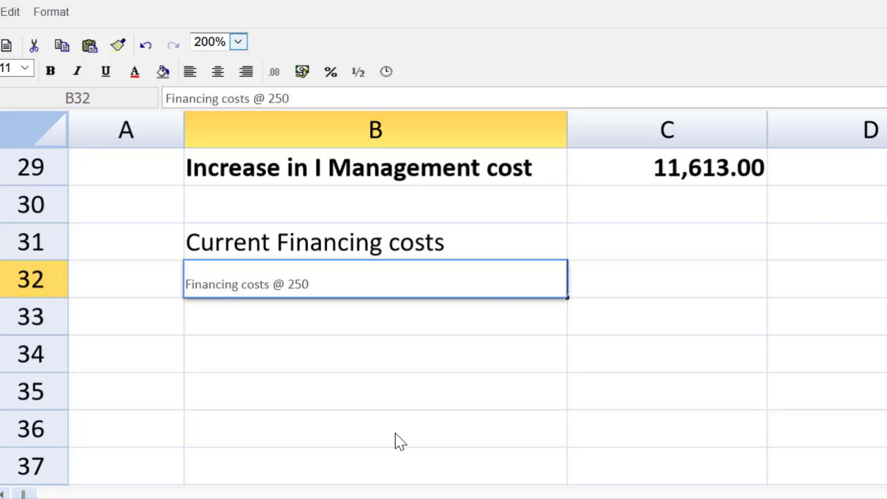
{"action": "key", "text": "Return"}
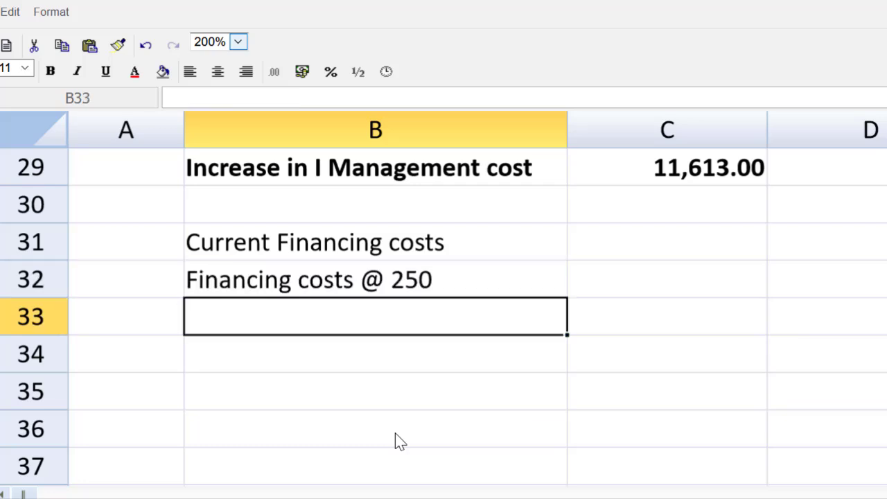
{"action": "type", "text": "Change"}
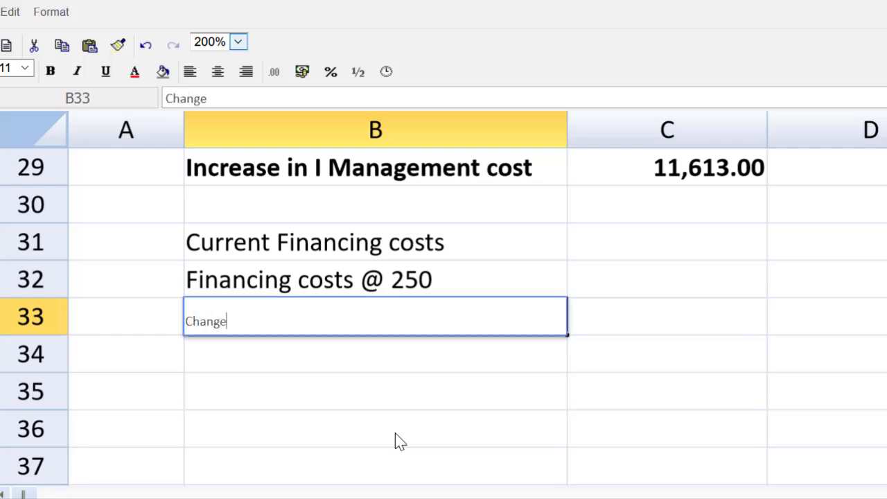
{"action": "key", "text": "Up"}
- Link cell C31 for the current financing costs to the current average inventory with the formula =C14
{"action": "left_click", "coordinate": [661, 247]}
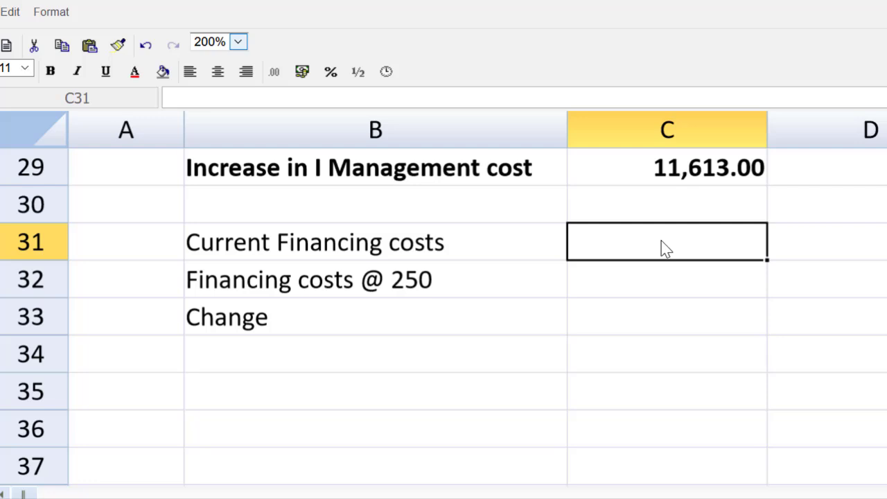
{"action": "type", "text": "="}
{"action": "key", "text": "Up"}
{"action": "key", "text": "Up"}
{"action": "key", "text": "Up"}
{"action": "key", "text": "Up"}
{"action": "key", "text": "Up"}
{"action": "key", "text": "Up"}
{"action": "key", "text": "Up"}
{"action": "key", "text": "Up"}
{"action": "key", "text": "Up"}
{"action": "key", "text": "Up"}
{"action": "key", "text": "Up"}
{"action": "key", "text": "Up"}
{"action": "key", "text": "Up"}
{"action": "key", "text": "Up"}
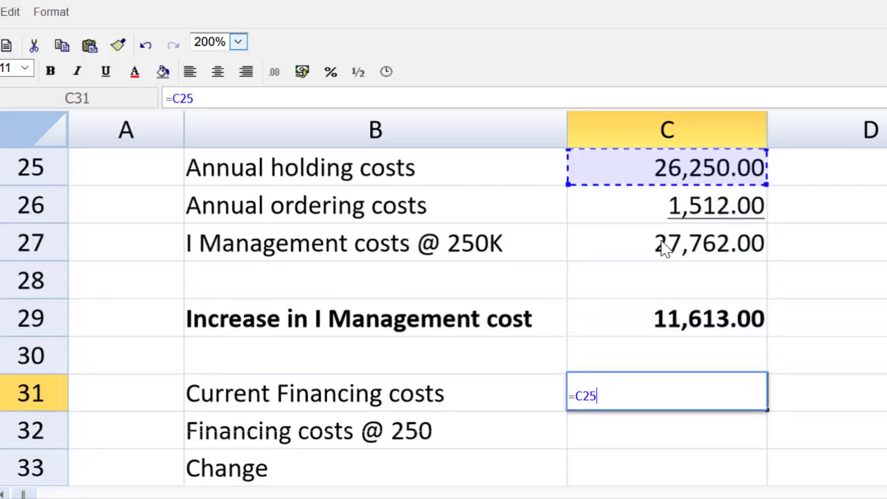
{"action": "key", "text": "Up"}
{"action": "key", "text": "Up"}
{"action": "key", "text": "Up"}
{"action": "key", "text": "Up"}
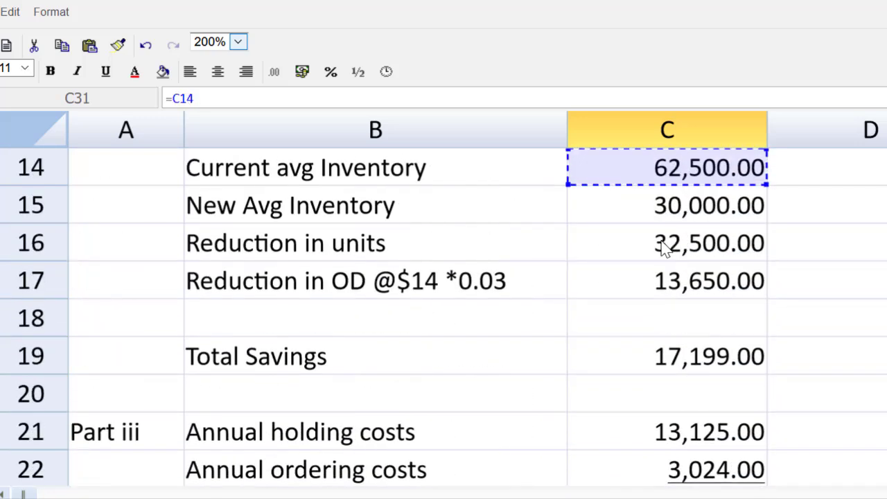
{"action": "key", "text": "Down"}
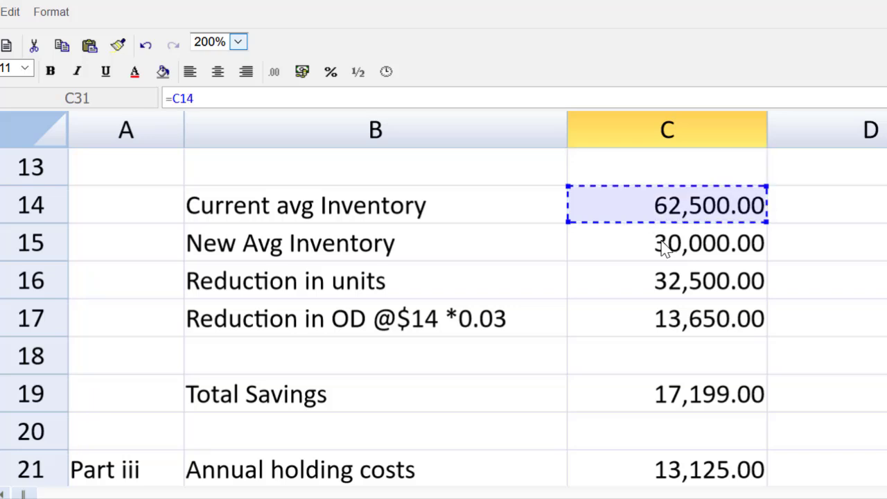
{"action": "key", "text": "Return"}
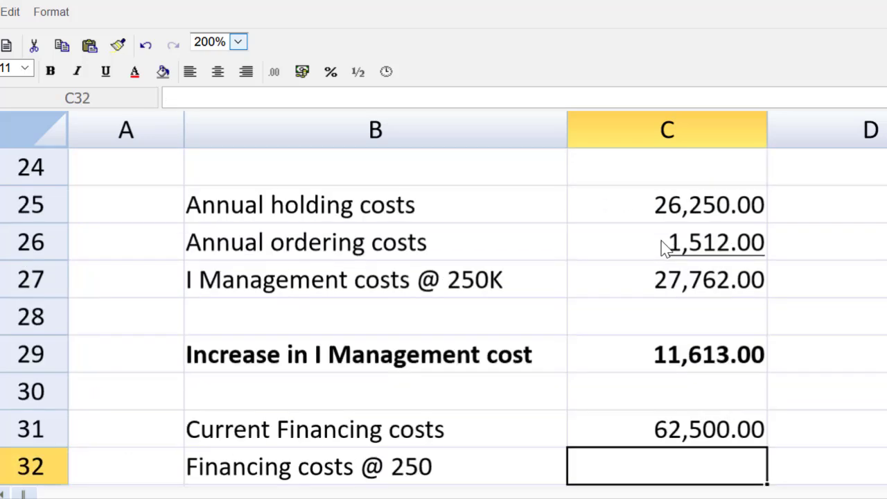
- Extend the current financing costs formula in cell C31 to =C14*14*0.03
{"action": "left_click", "coordinate": [676, 435]}
{"action": "left_click", "coordinate": [275, 101]}
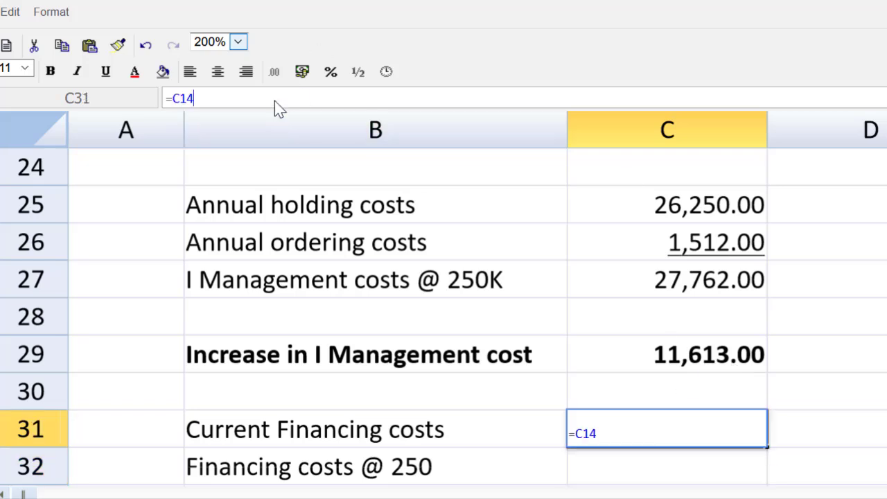
{"action": "type", "text": "*14*0.03"}
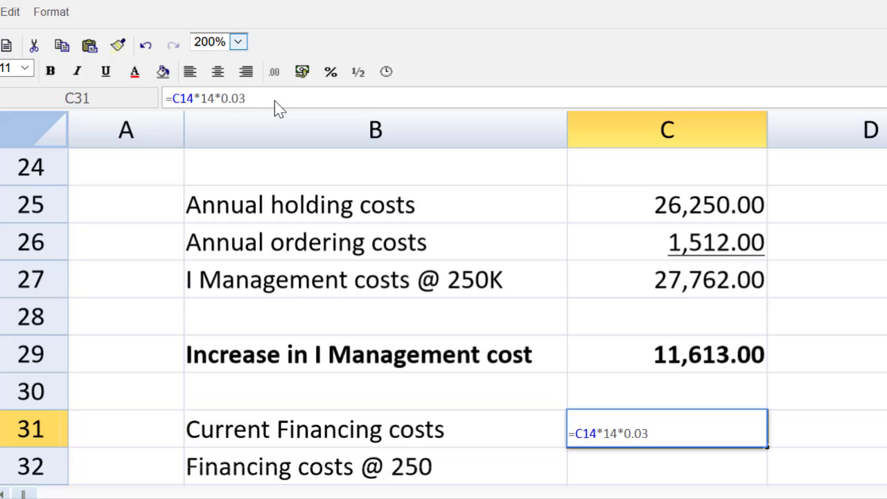
{"action": "key", "text": "Return"}
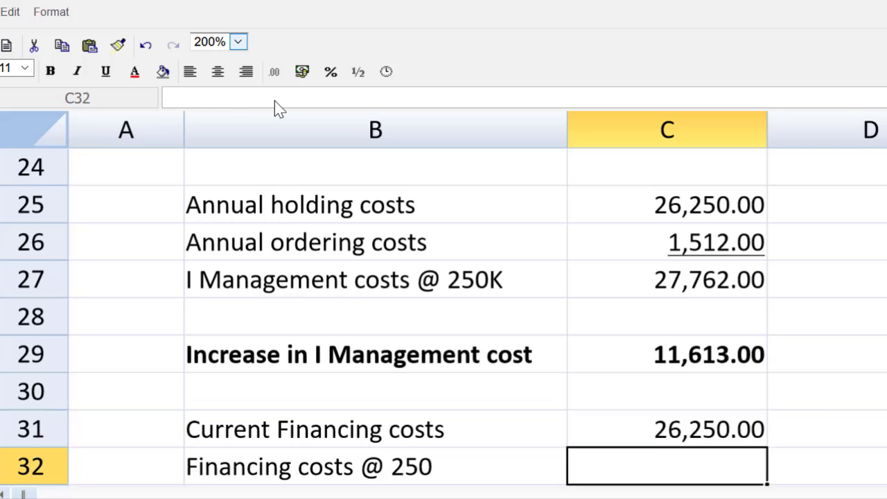
- Calculate the financing costs at the 250K order quantity in cell C32 with the formula =250000/2*14*0.995*0.03
{"action": "key", "text": "Down"}
{"action": "key", "text": "Down"}
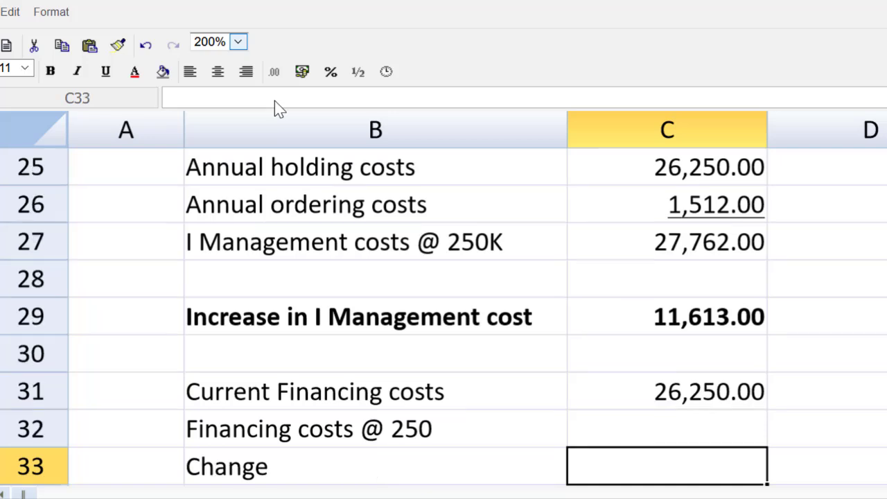
{"action": "key", "text": "Up"}
{"action": "key", "text": "Up"}
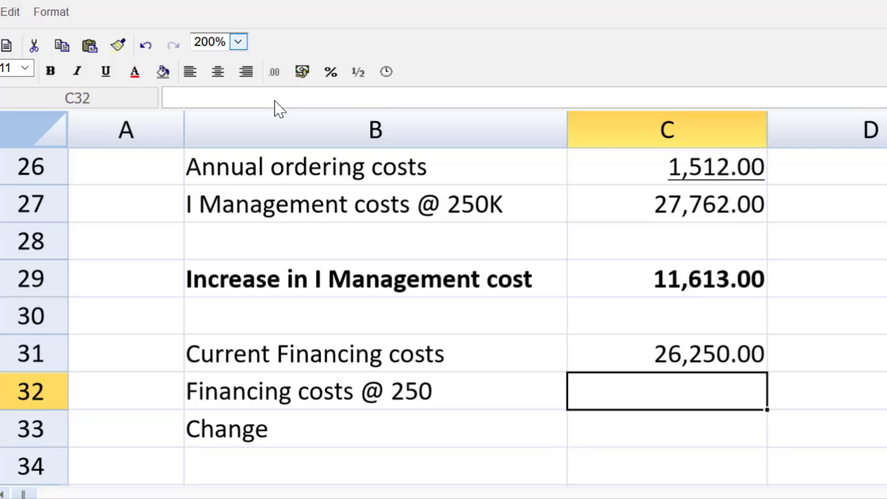
{"action": "type", "text": "="}
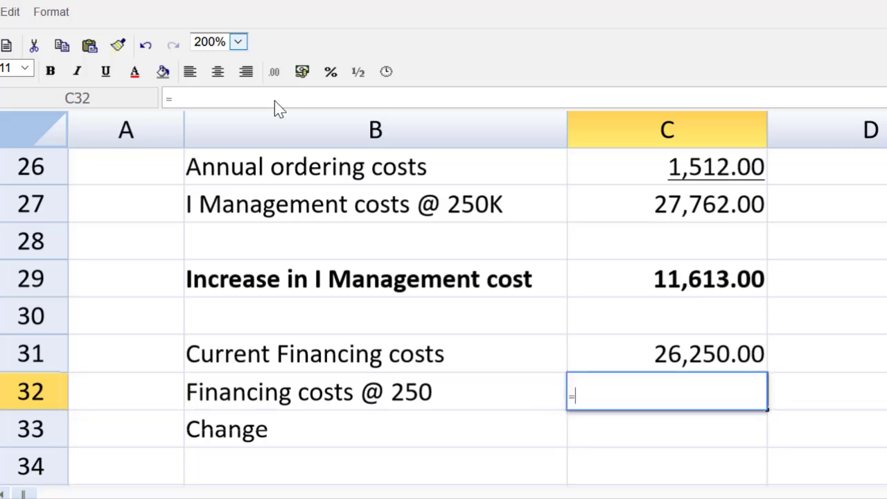
{"action": "type", "text": "250000"}
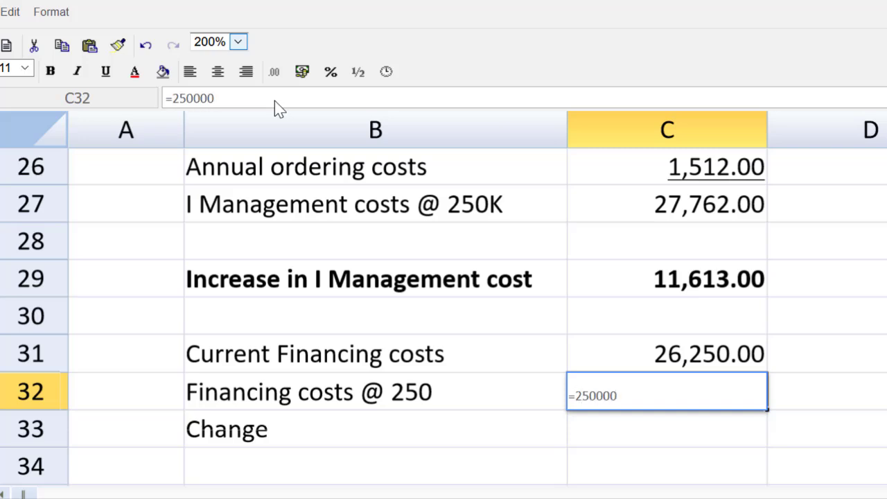
{"action": "type", "text": "/2*14"}
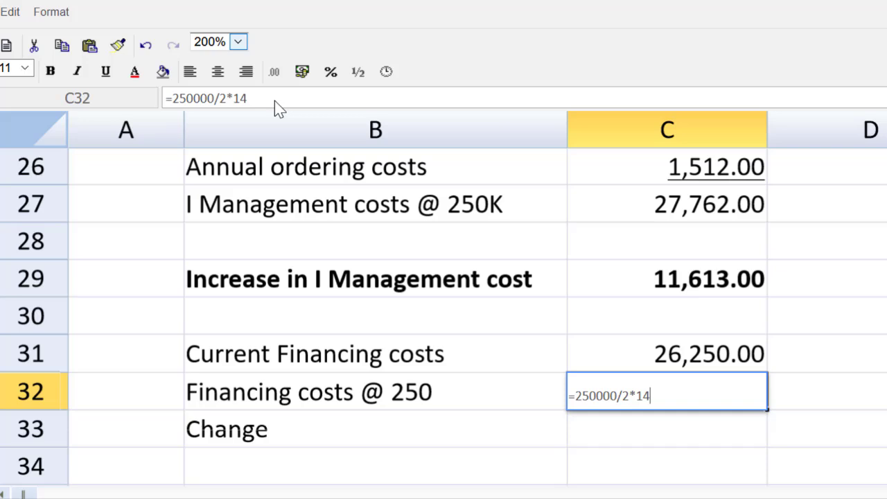
{"action": "type", "text": "*"}
{"action": "type", "text": "0.995"}
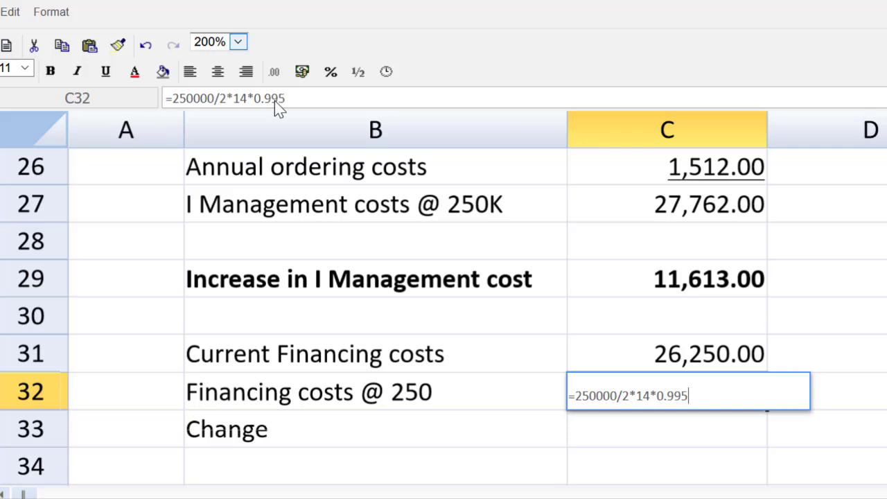
{"action": "type", "text": "*"}
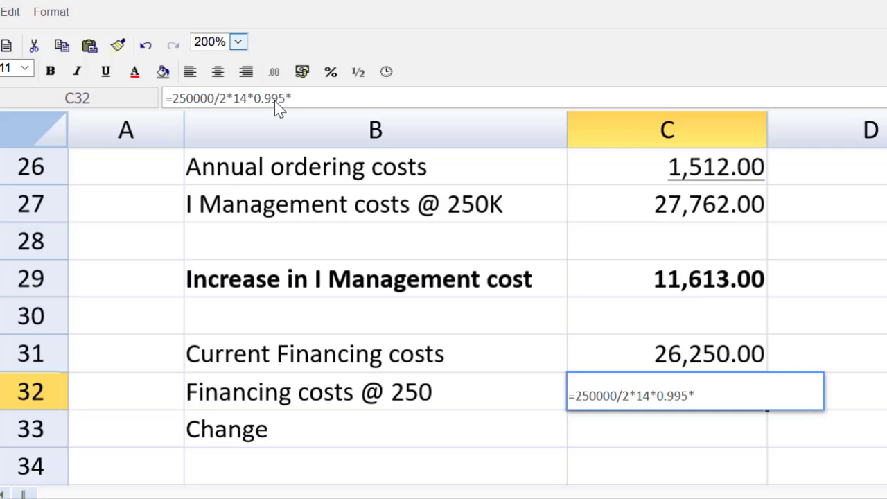
{"action": "type", "text": "0.03"}
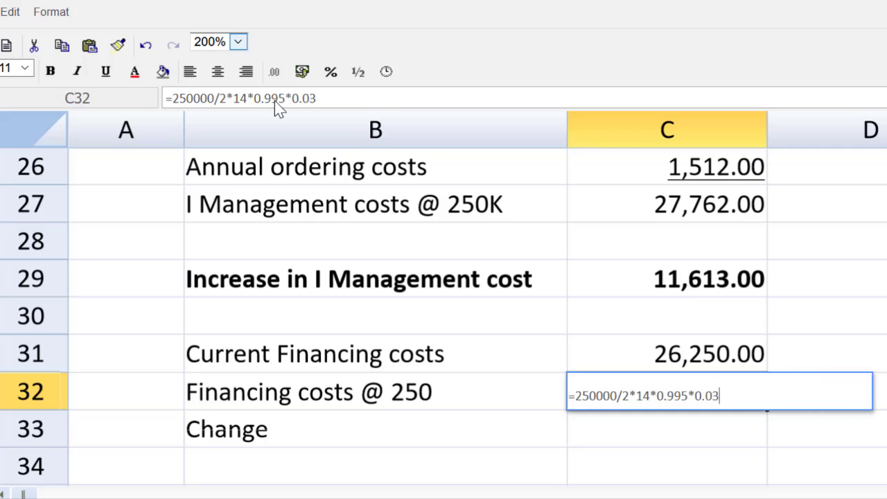
{"action": "key", "text": "Return"}
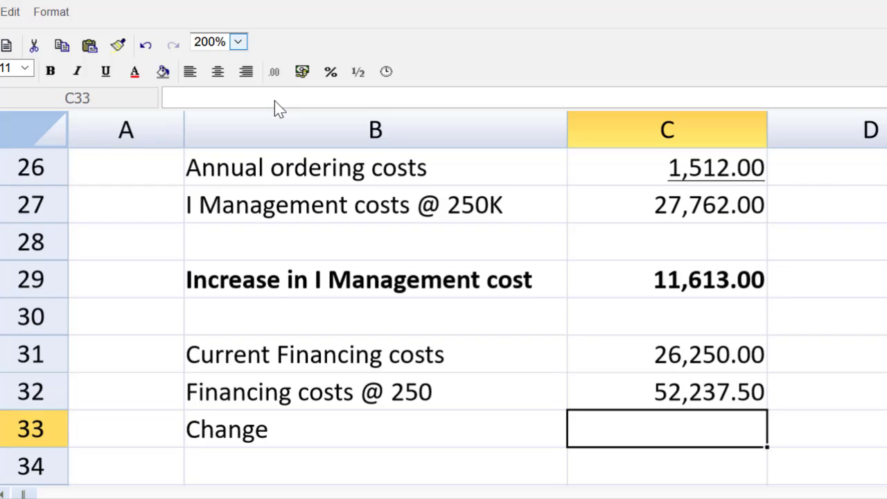
- Calculate the change in financing costs in cell C33 with the formula =C32-C31 and make cells B33:C33 bold
{"action": "type", "text": "="}
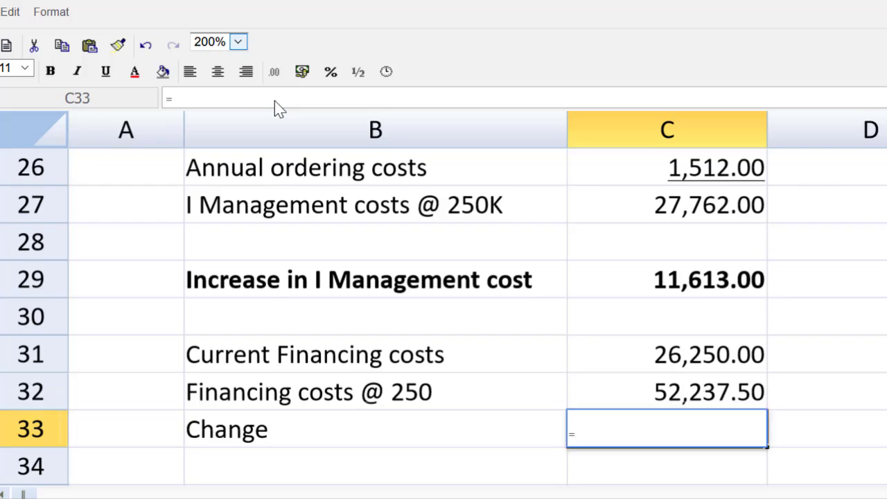
{"action": "left_click", "coordinate": [685, 410]}
{"action": "type", "text": "-"}
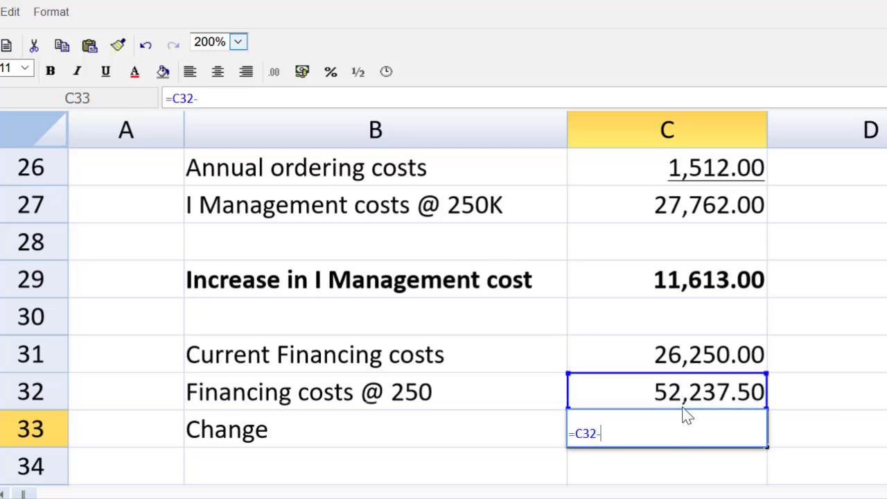
{"action": "left_click", "coordinate": [718, 362]}
{"action": "key", "text": "Return"}
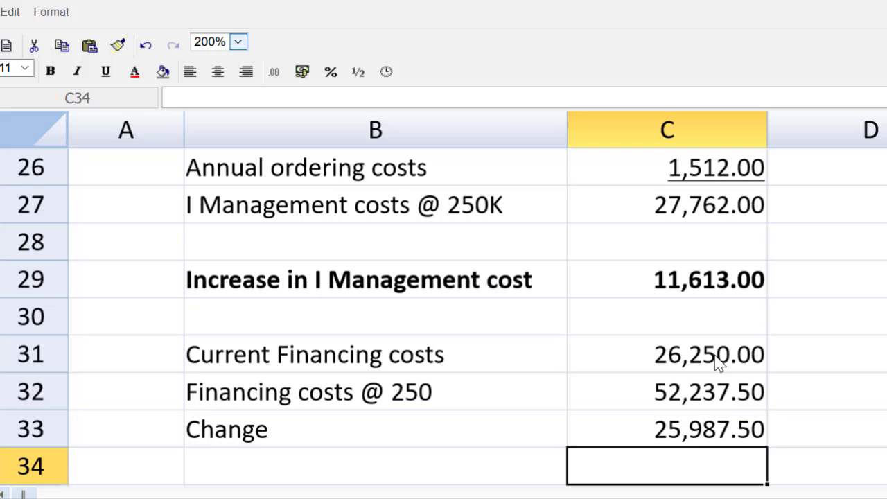
{"action": "left_click_drag", "start_coordinate": [437, 425], "coordinate": [699, 426]}
{"action": "key", "text": "ctrl+b"}
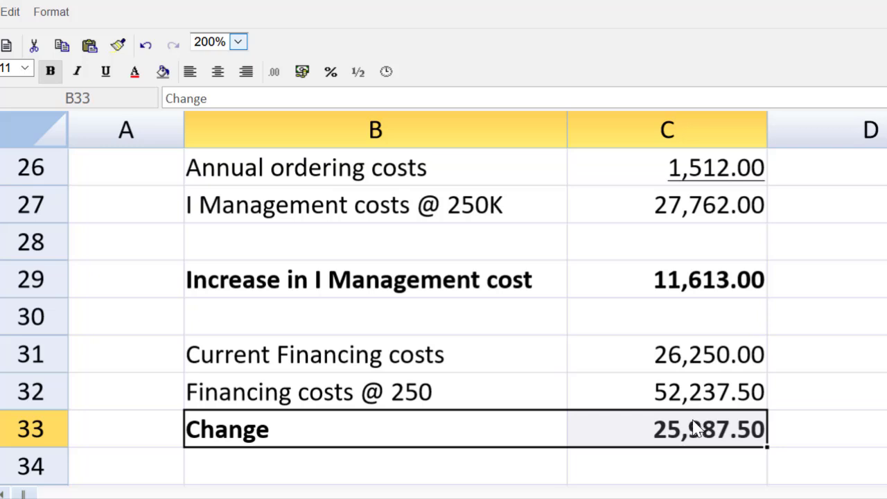
- Enter the label "Discount on purchases" in cell B35
{"action": "left_click", "coordinate": [381, 355]}
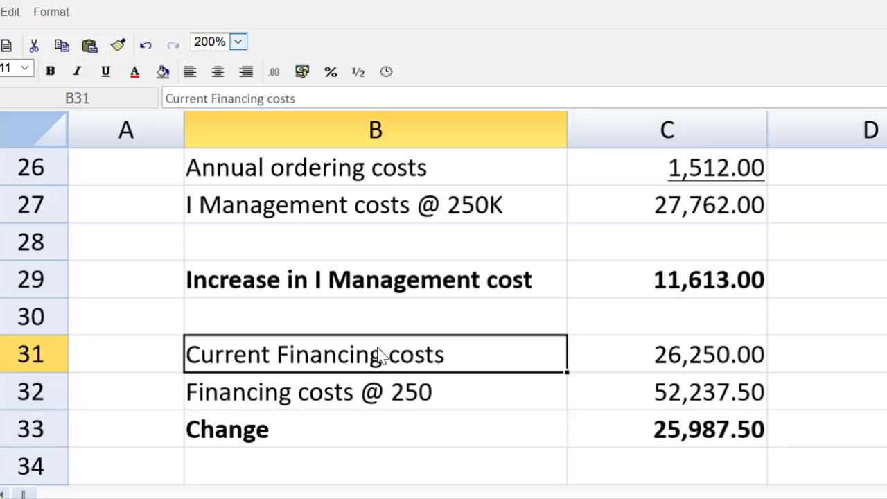
{"action": "key", "text": "Down"}
{"action": "key", "text": "Down"}
{"action": "key", "text": "Down"}
{"action": "key", "text": "Down"}
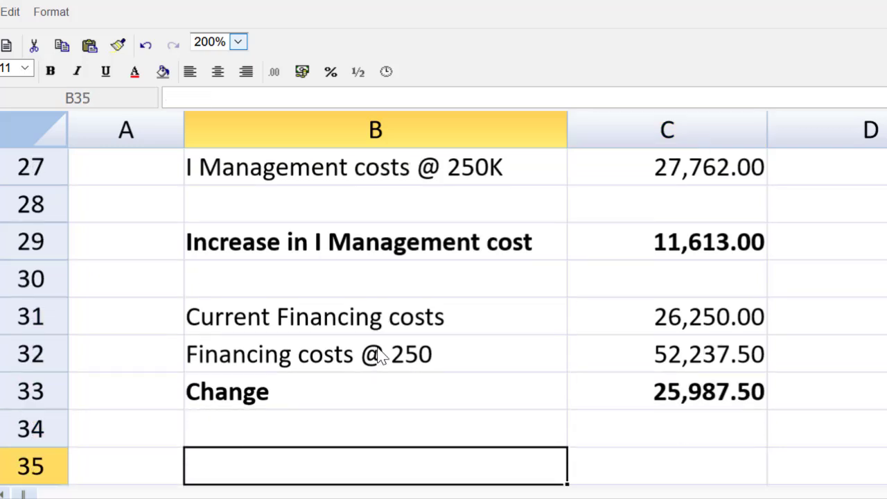
{"action": "key", "text": "Down"}
{"action": "key", "text": "Down"}
{"action": "key", "text": "Up"}
{"action": "key", "text": "Up"}
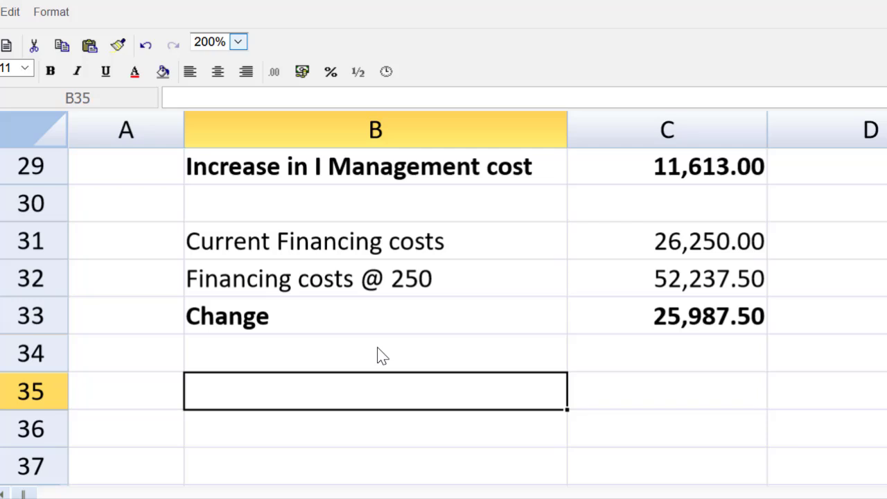
{"action": "type", "text": "Dict"}
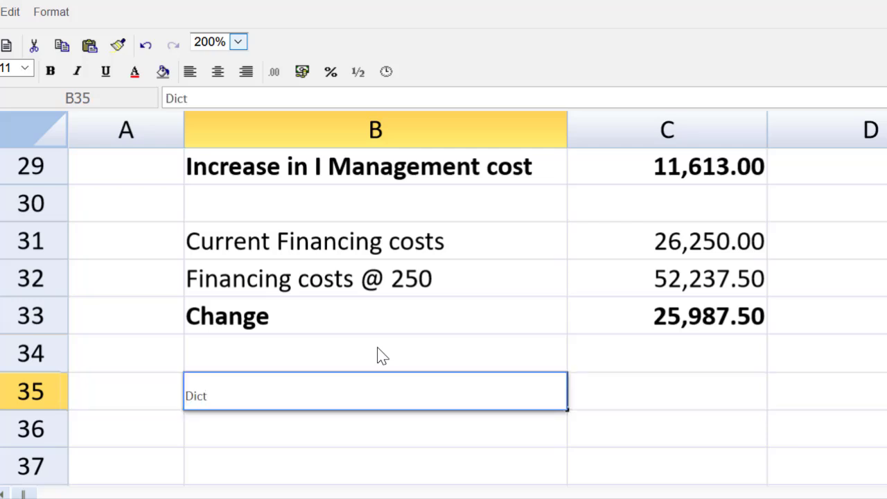
{"action": "key", "text": "BackSpace"}
{"action": "key", "text": "BackSpace"}
{"action": "type", "text": "sd"}
{"action": "key", "text": "BackSpace"}
{"action": "type", "text": "count on purchases"}
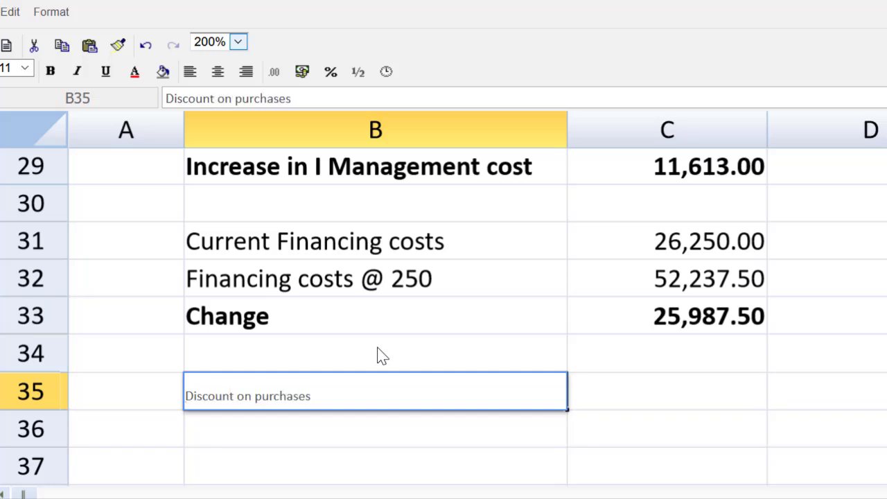
{"action": "key", "text": "Tab"}
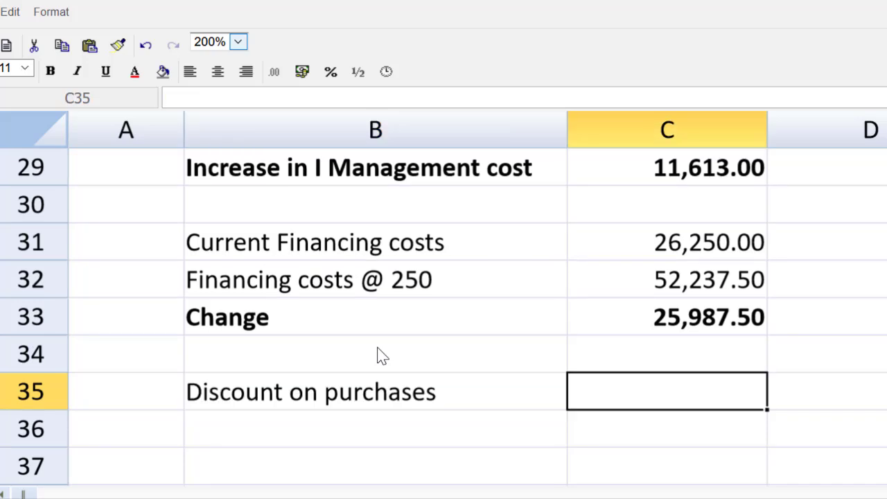
- Calculate the purchase discount in cell C35 with the formula =1500000*14*0.005 and make cells B35:C35 bold
{"action": "type", "text": "15"}
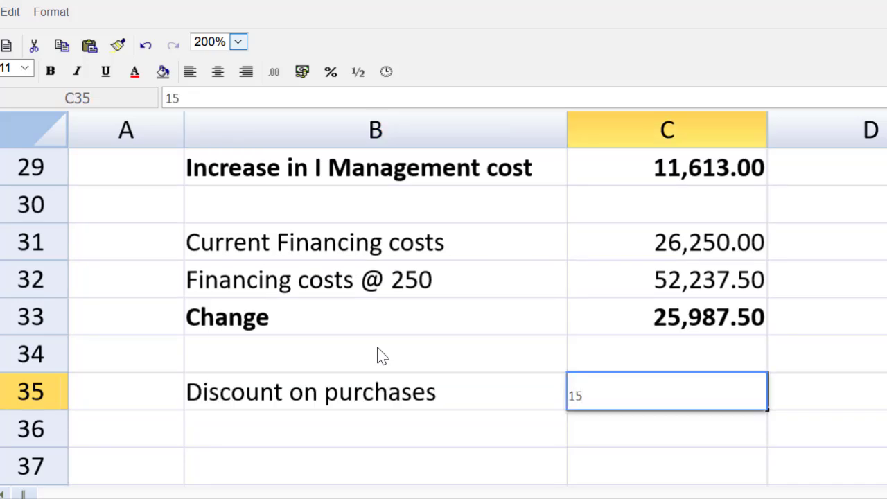
{"action": "type", "text": "00000"}
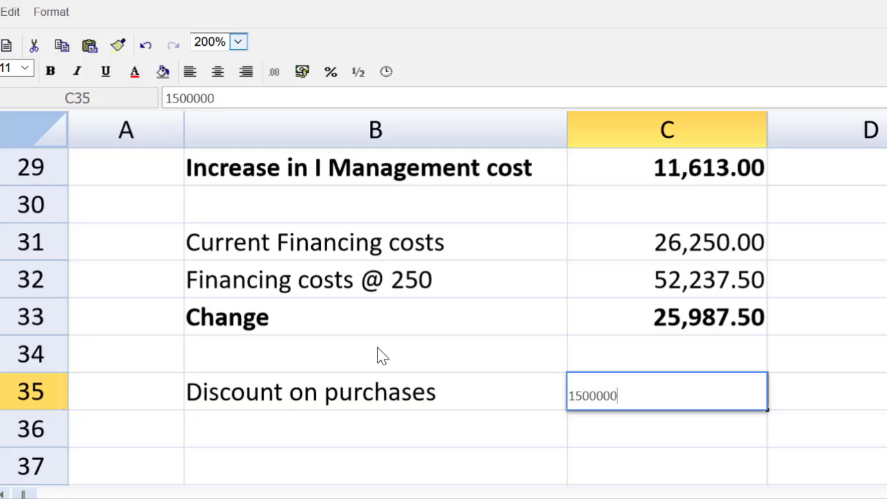
{"action": "type", "text": "*14*0.005"}
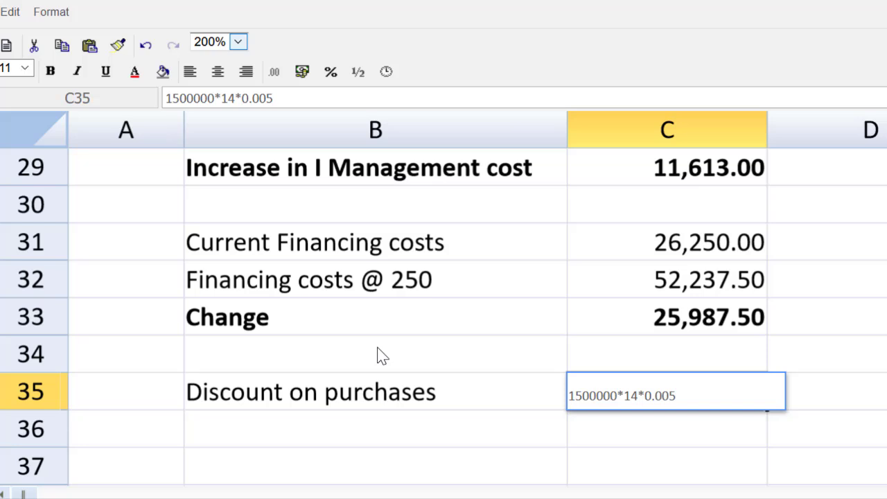
{"action": "key", "text": "Return"}
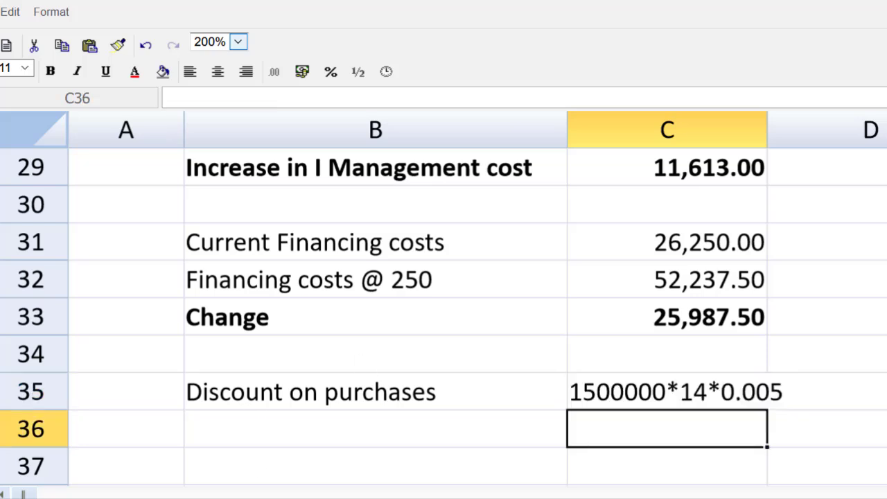
{"action": "left_click", "coordinate": [673, 405]}
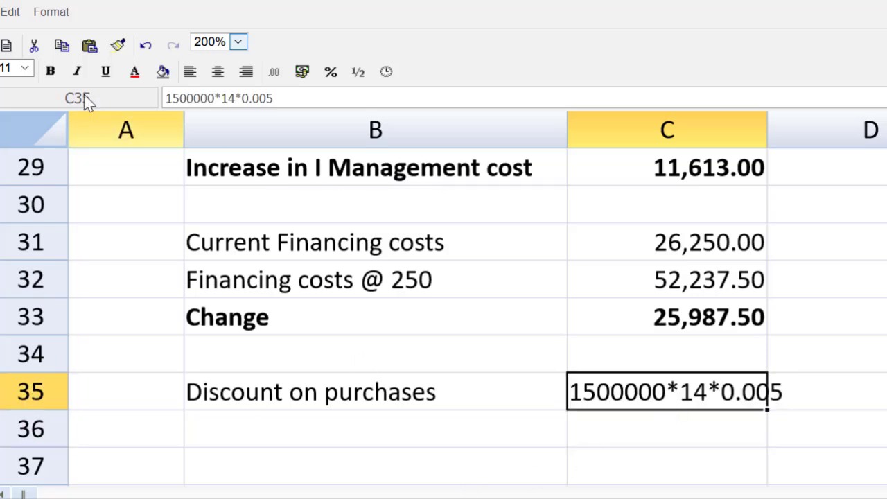
{"action": "left_click", "coordinate": [167, 104]}
{"action": "type", "text": "="}
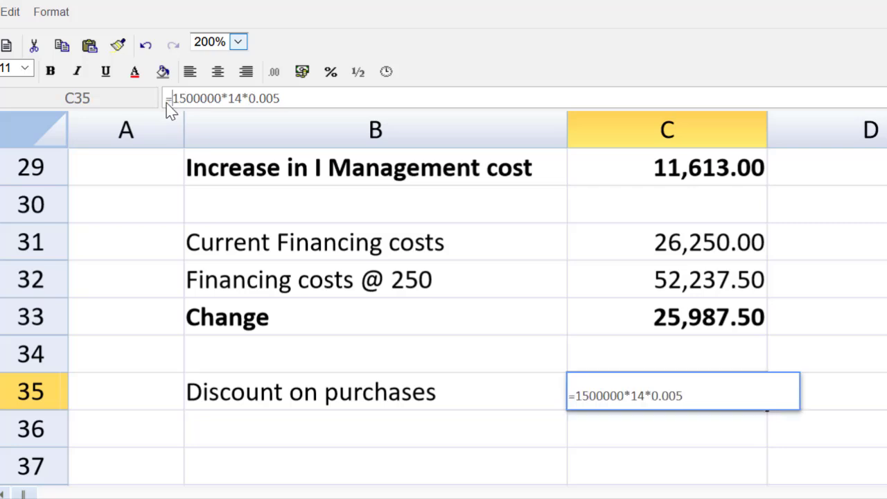
{"action": "key", "text": "Return"}
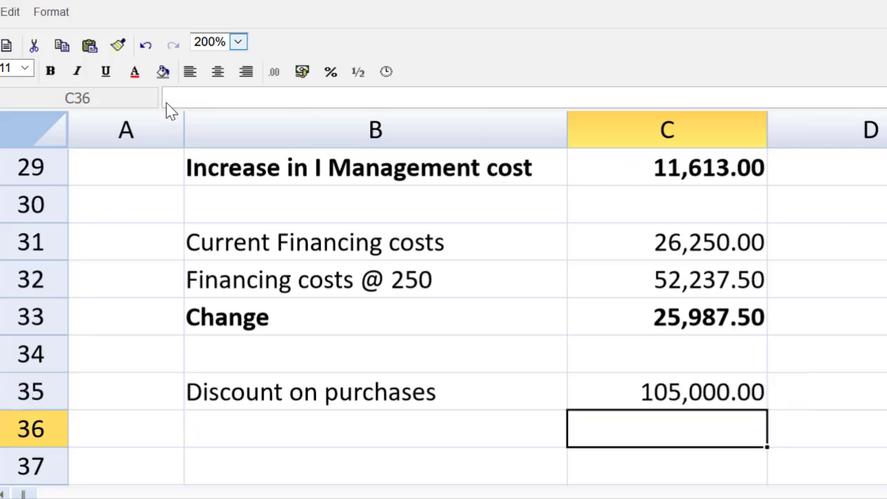
{"action": "left_click_drag", "start_coordinate": [259, 390], "coordinate": [655, 398]}
{"action": "key", "text": "ctrl+b"}
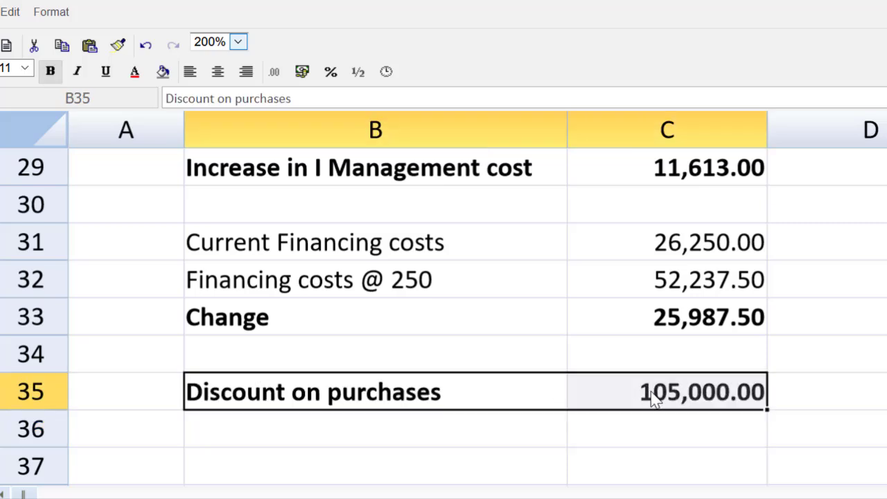
- Make the purchase discount in cell C35 negative by changing its formula to =-1500000*14*0.005
{"action": "left_click", "coordinate": [487, 389]}
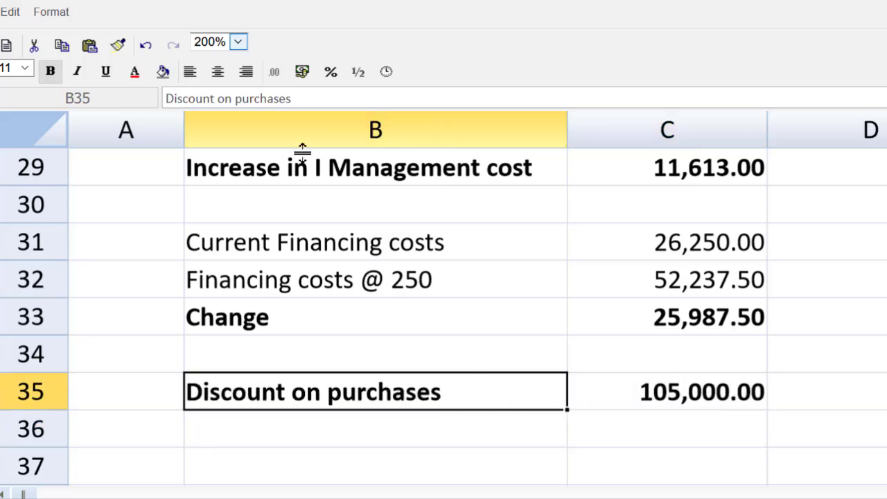
{"action": "left_click", "coordinate": [610, 388]}
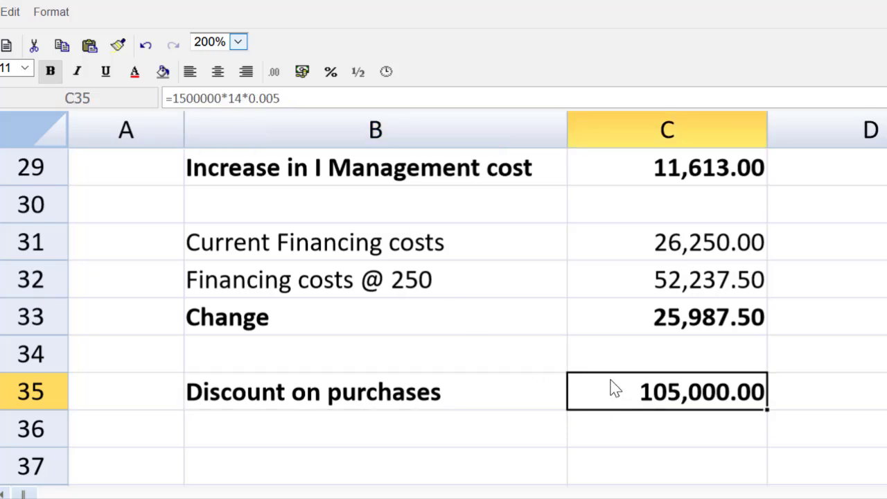
{"action": "left_click", "coordinate": [174, 107]}
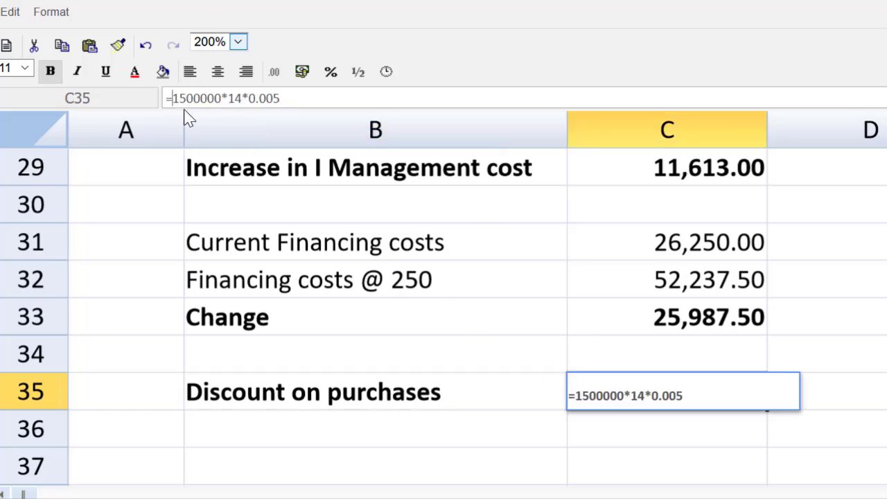
{"action": "type", "text": "-"}
{"action": "key", "text": "Return"}
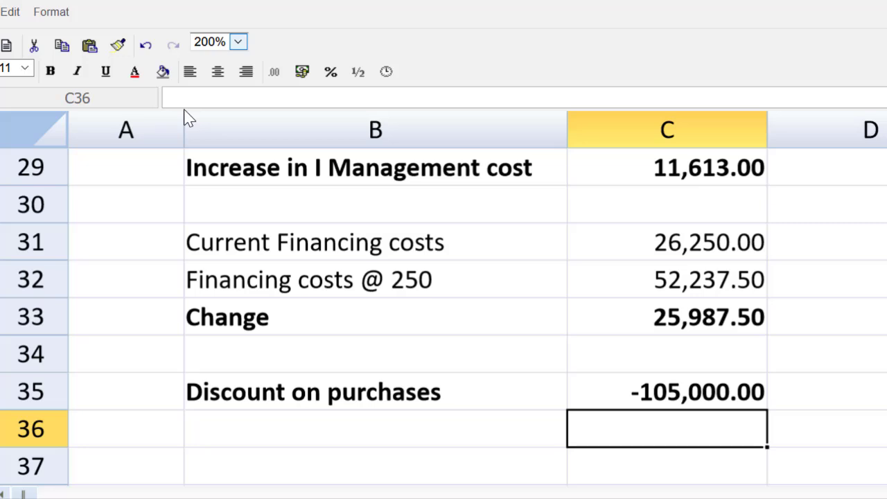
- Enter the label "Net financial impact" in cell B37
{"action": "key", "text": "Down"}
{"action": "key", "text": "Left"}
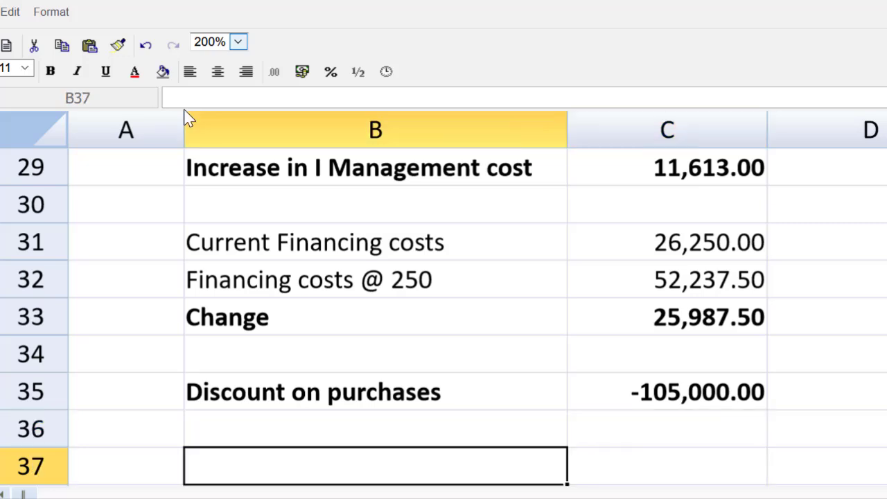
{"action": "type", "text": "Net"}
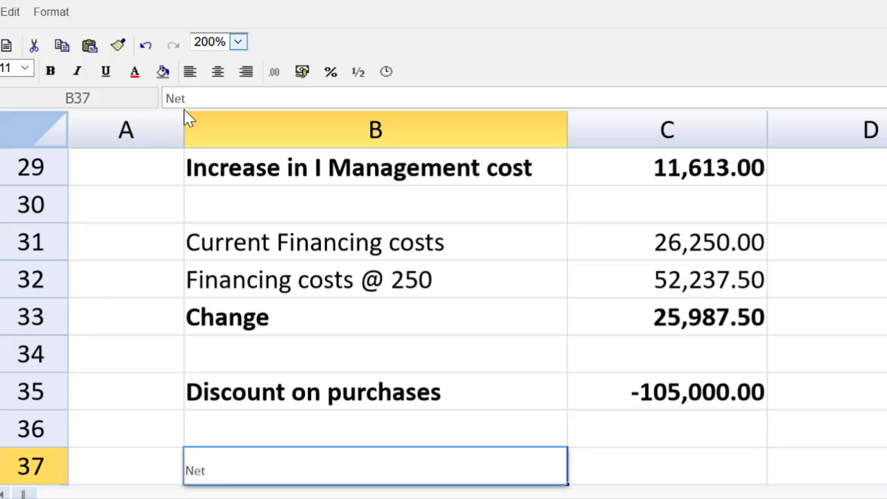
{"action": "type", "text": " financial ima"}
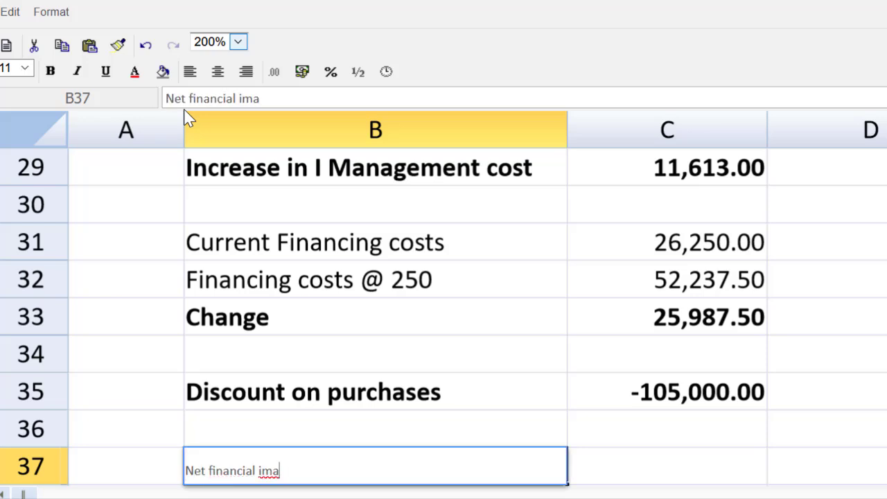
{"action": "key", "text": "BackSpace"}
{"action": "type", "text": "pact"}
{"action": "key", "text": "Tab"}
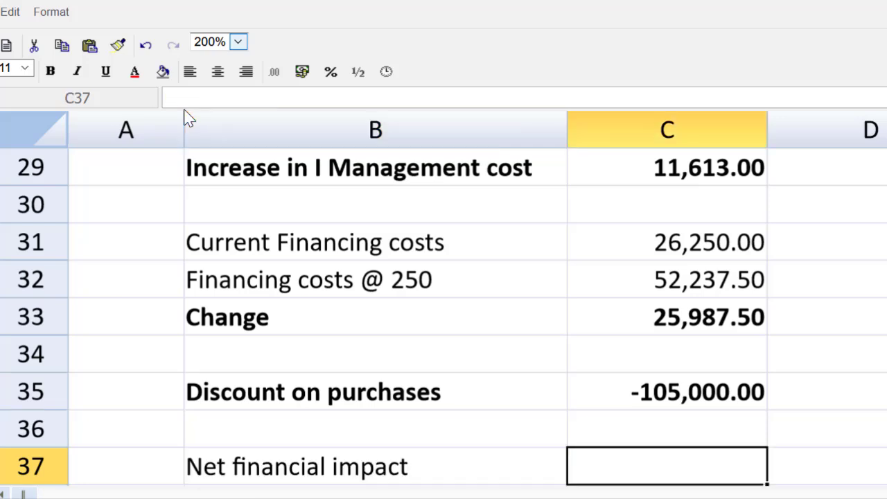
- Calculate the net financial impact in cell C37 with the formula =C35+C33+C29
{"action": "left_click", "coordinate": [237, 43]}
{"action": "left_click", "coordinate": [226, 128]}
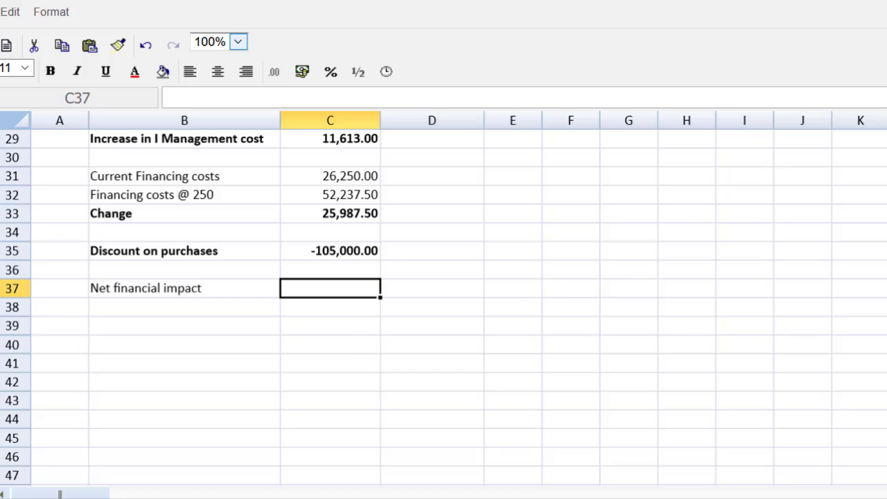
{"action": "scroll", "coordinate": [192, 307], "scroll_direction": "up", "scroll_amount": 3}
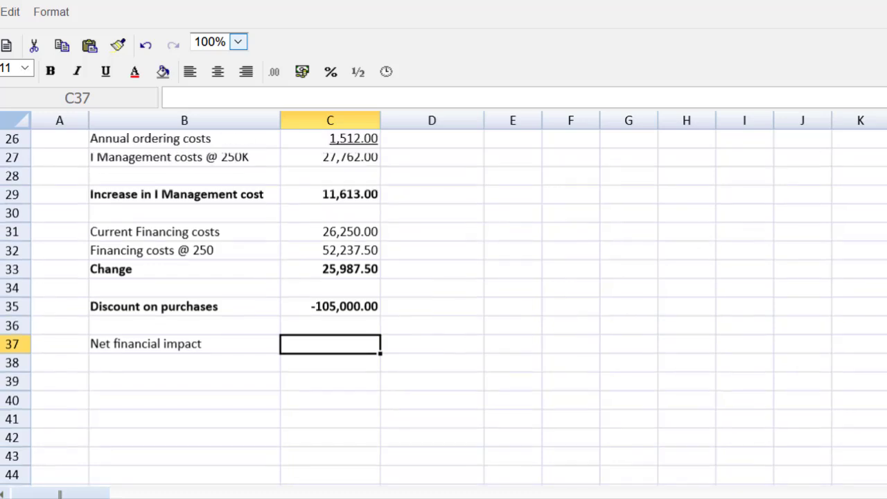
{"action": "type", "text": "="}
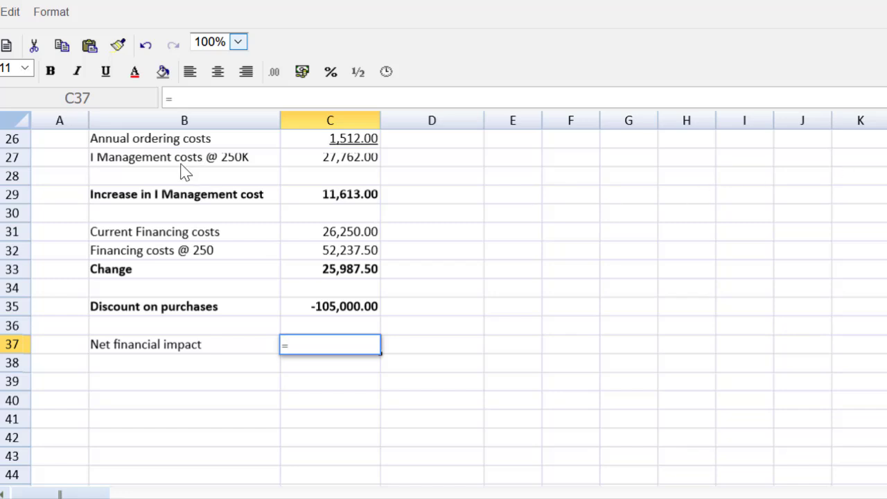
{"action": "left_click", "coordinate": [338, 315]}
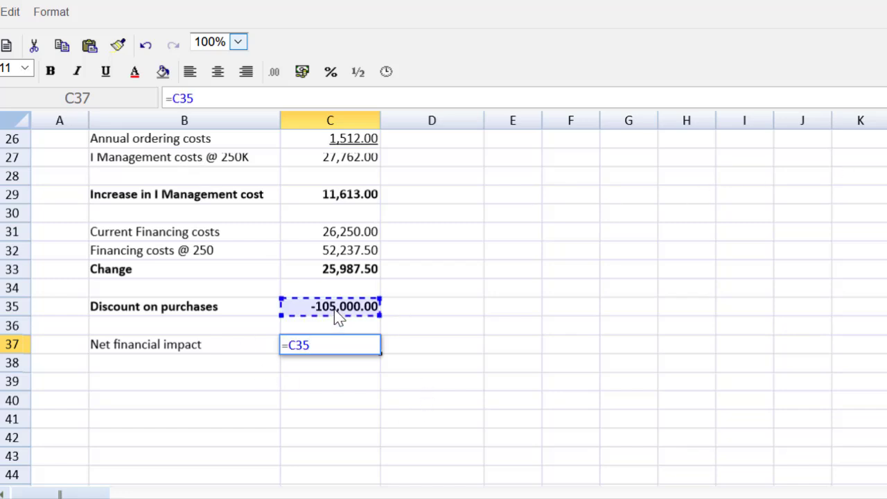
{"action": "type", "text": "+"}
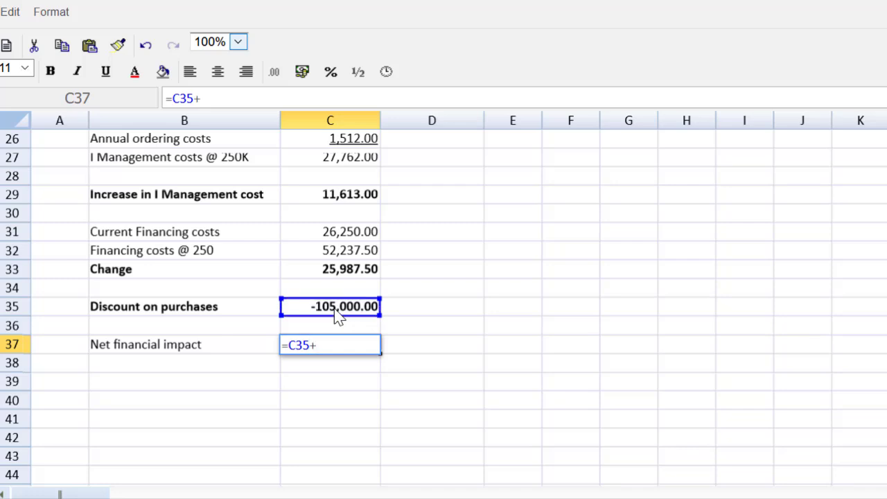
{"action": "left_click", "coordinate": [333, 256]}
{"action": "left_click", "coordinate": [331, 274]}
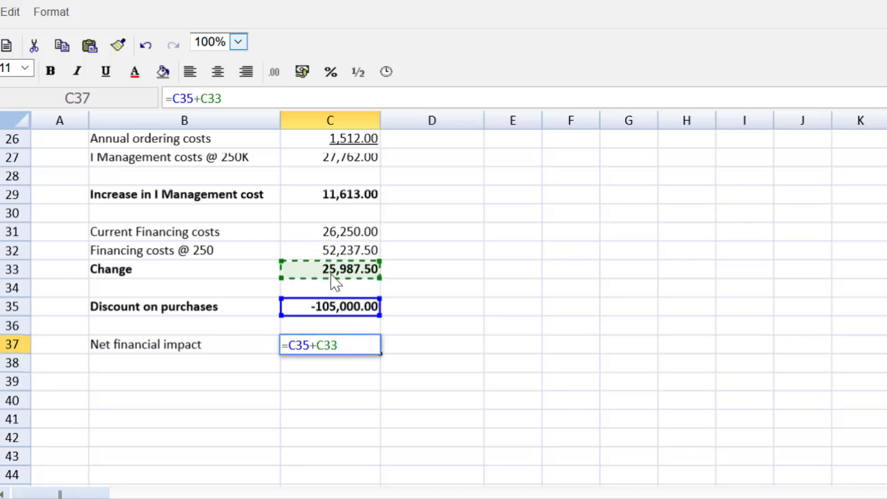
{"action": "type", "text": "+"}
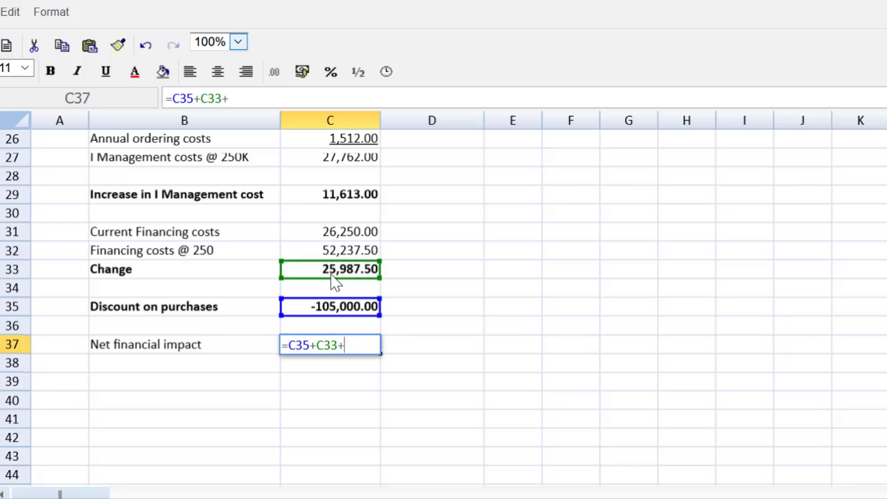
{"action": "left_click", "coordinate": [328, 201]}
{"action": "key", "text": "Return"}
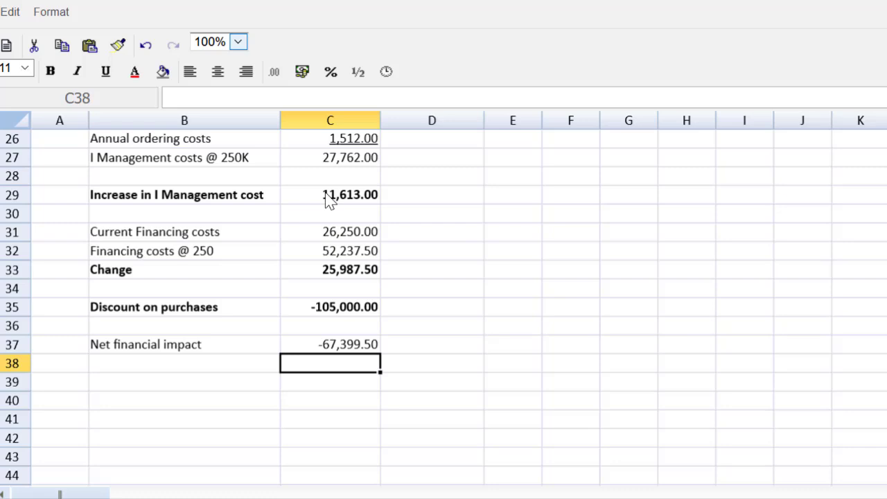
- Append ":)" to the net financial impact label in cell B37
{"action": "left_click", "coordinate": [182, 343]}
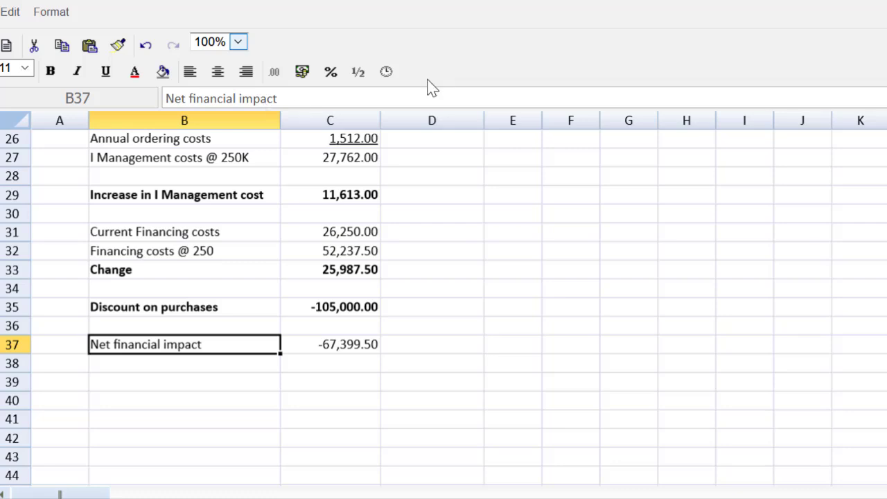
{"action": "left_click", "coordinate": [413, 97]}
{"action": "type", "text": ":)"}
{"action": "key", "text": "Return"}
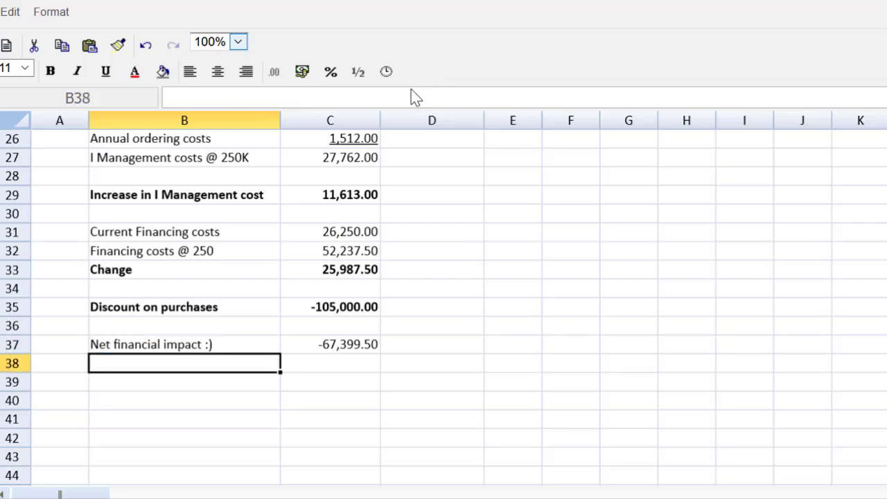
- Extend the label in cell B33 to "Change in finance costs"
{"action": "left_click", "coordinate": [158, 272]}
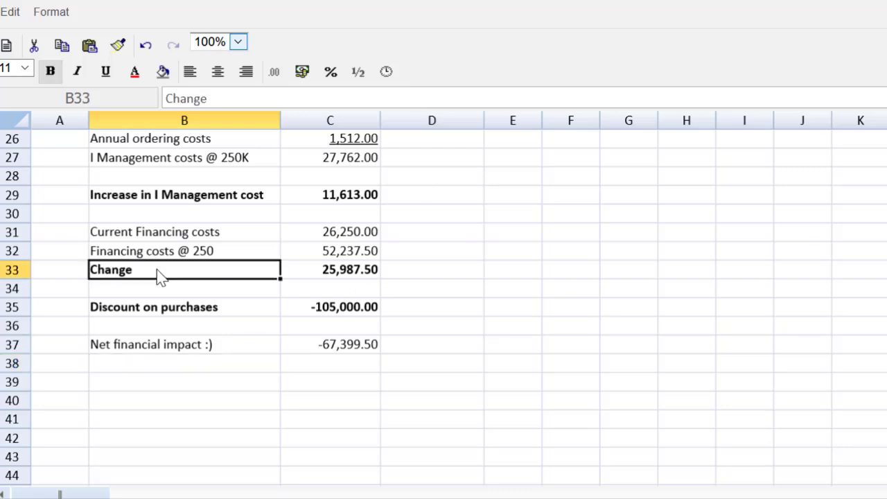
{"action": "left_click", "coordinate": [272, 99]}
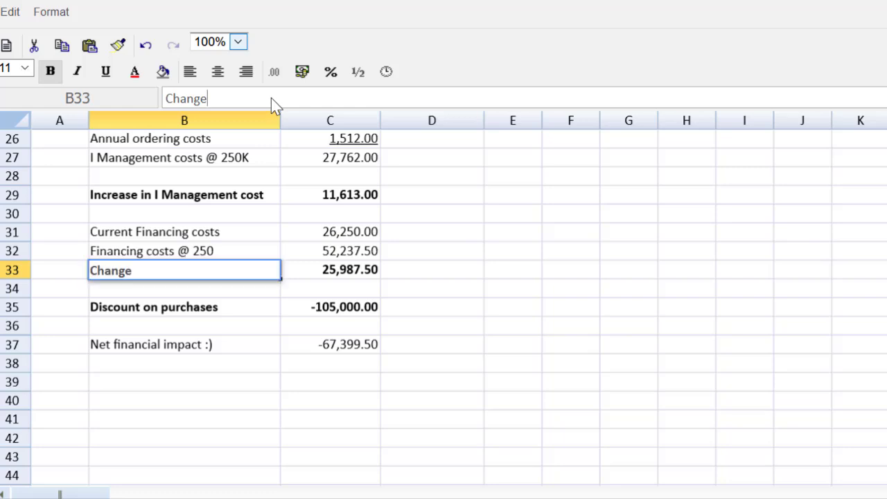
{"action": "type", "text": "in finance costs"}
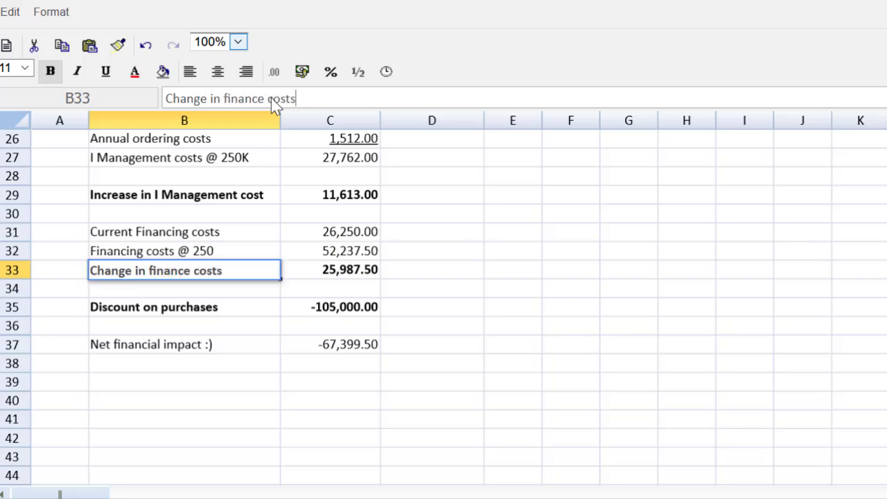
{"action": "key", "text": "Return"}
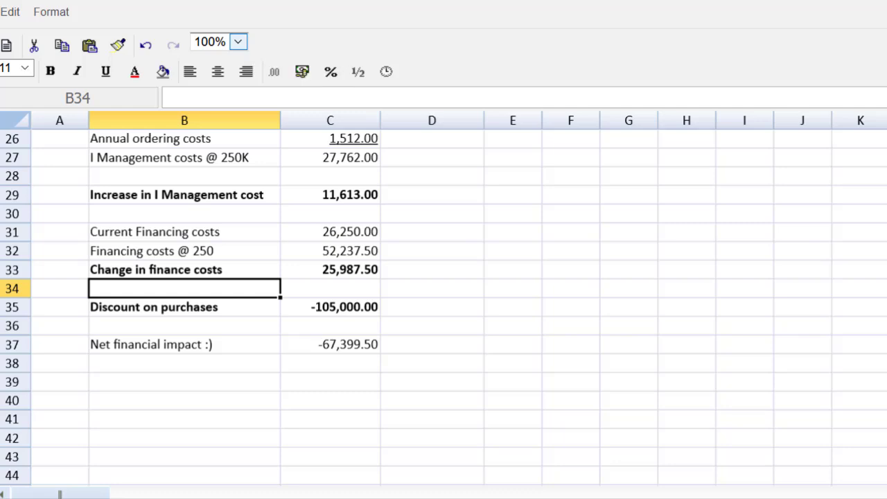
- Make cells B37:C37 bold and enter the heading "Part 4" in cell A39
{"action": "left_click_drag", "start_coordinate": [199, 350], "coordinate": [298, 353]}
{"action": "key", "text": "ctrl+b"}
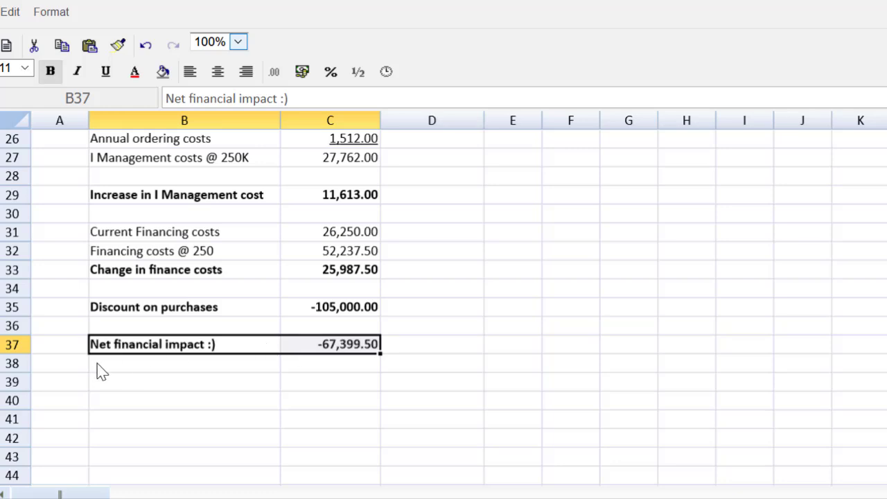
{"action": "left_click", "coordinate": [66, 379]}
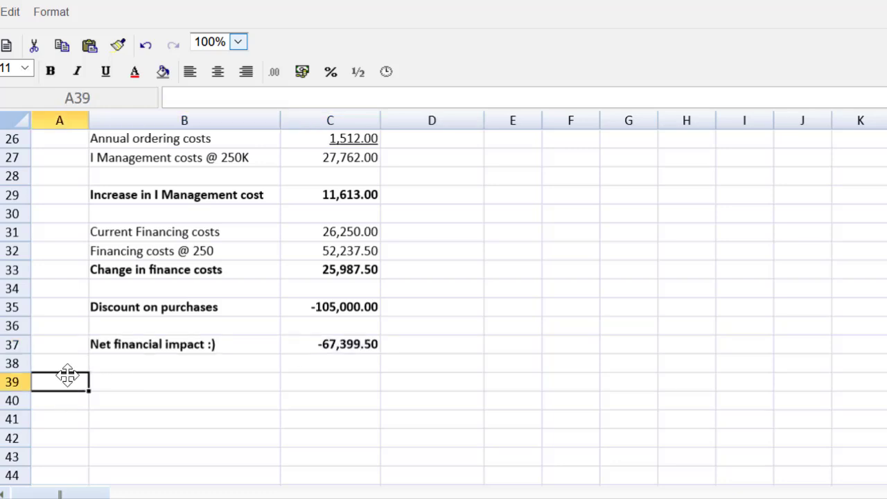
{"action": "type", "text": "Part 4"}
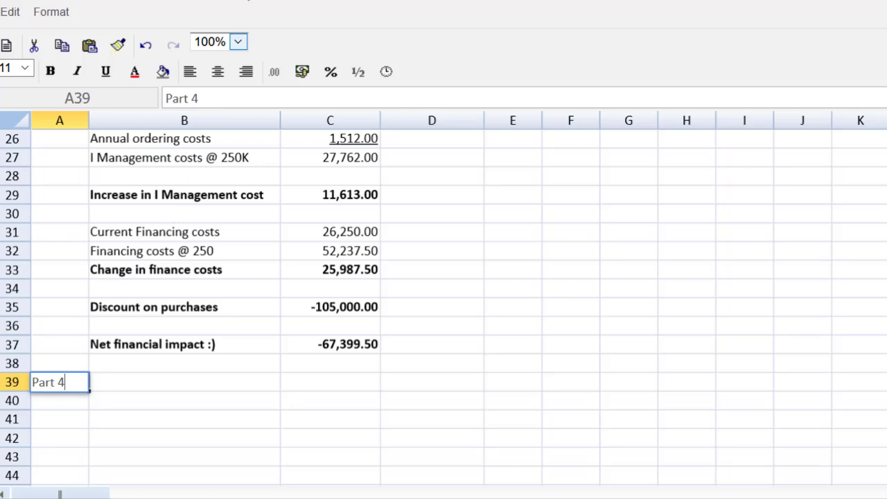
- Write the Part 4 conclusion in cell B39: "We should accept the offer as it results in a net 67.4K in savings."
{"action": "left_click", "coordinate": [238, 42]}
{"action": "left_click", "coordinate": [220, 149]}
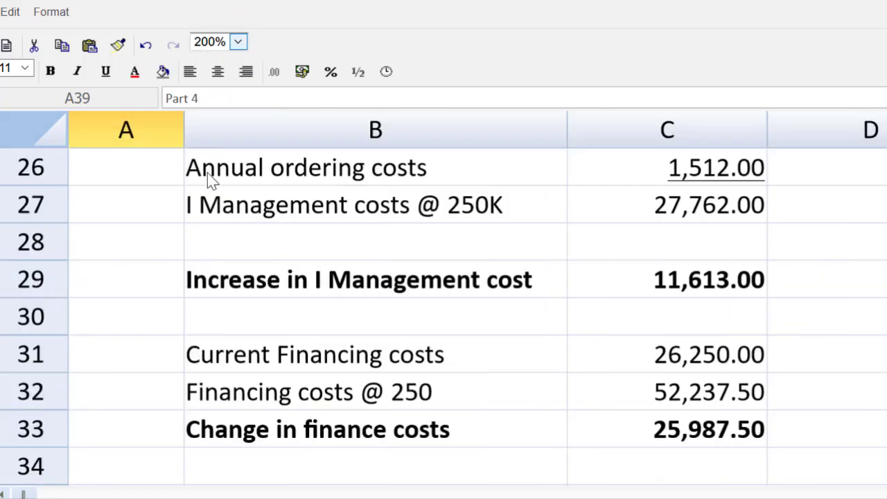
{"action": "key", "text": "Down"}
{"action": "key", "text": "Down"}
{"action": "key", "text": "Down"}
{"action": "key", "text": "Down"}
{"action": "key", "text": "Down"}
{"action": "key", "text": "Down"}
{"action": "key", "text": "Down"}
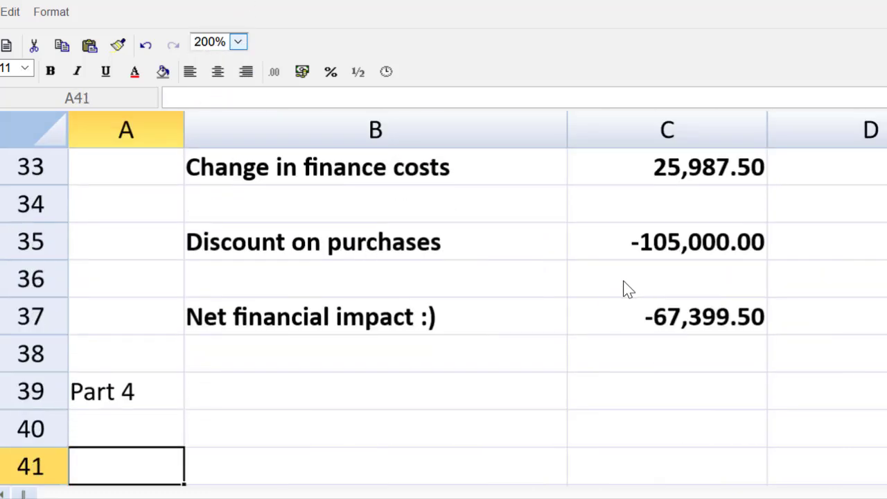
{"action": "key", "text": "Up"}
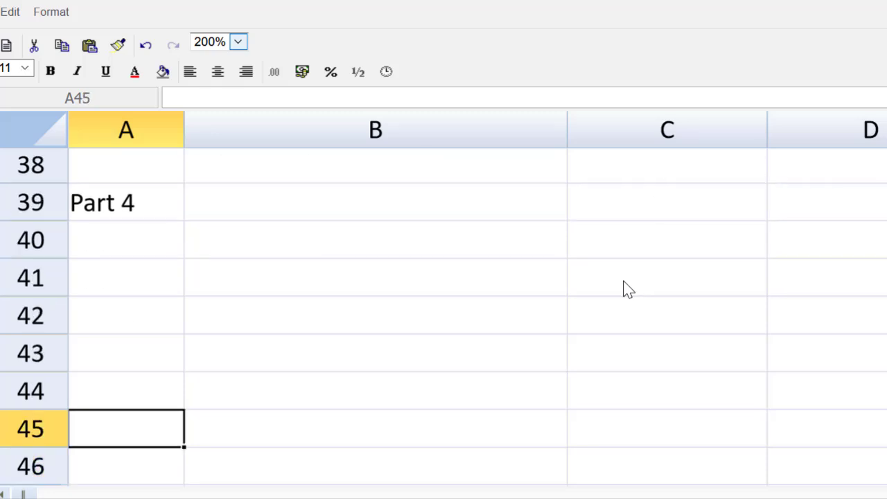
{"action": "scroll", "coordinate": [627, 289], "scroll_direction": "up", "scroll_amount": 1}
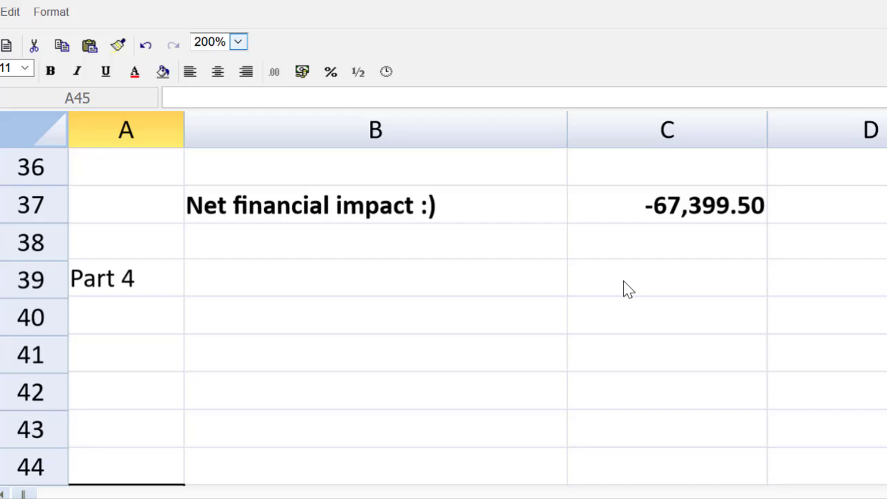
{"action": "key", "text": "Up"}
{"action": "key", "text": "Up"}
{"action": "key", "text": "Up"}
{"action": "key", "text": "Up"}
{"action": "key", "text": "Up"}
{"action": "key", "text": "Up"}
{"action": "key", "text": "Right"}
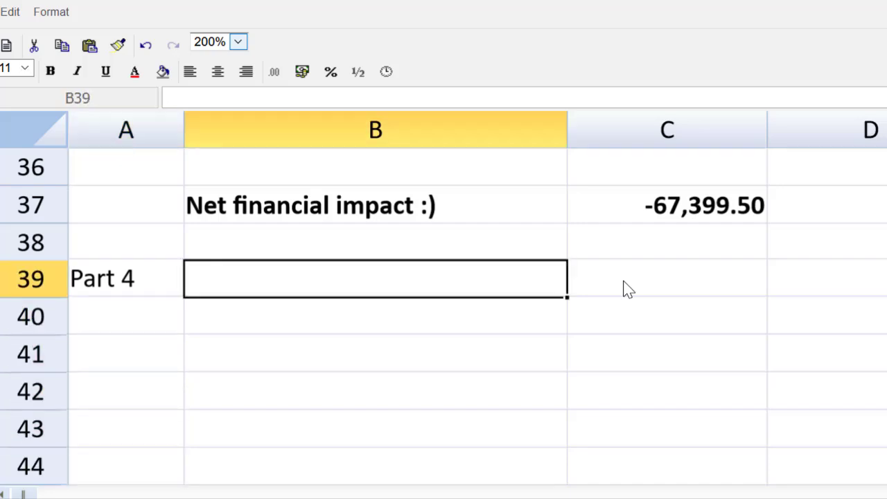
{"action": "type", "text": "We s"}
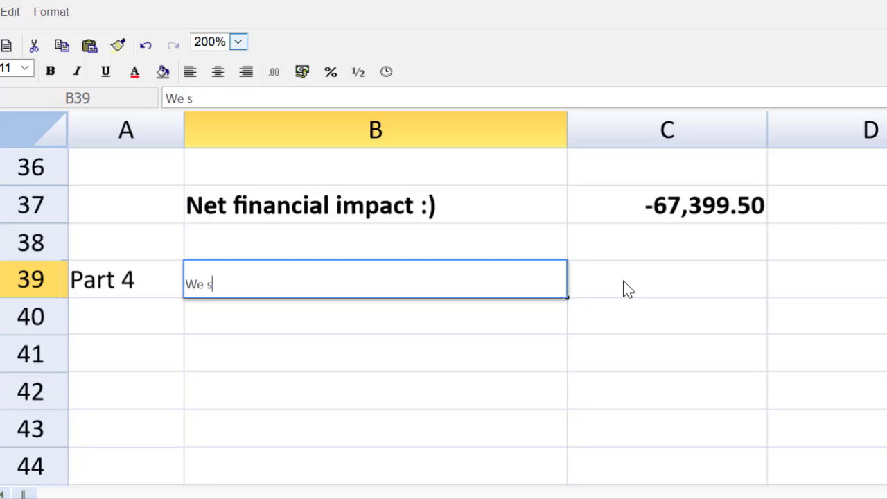
{"action": "key", "text": "BackSpace"}
{"action": "type", "text": "should accept the offer as it results in a "}
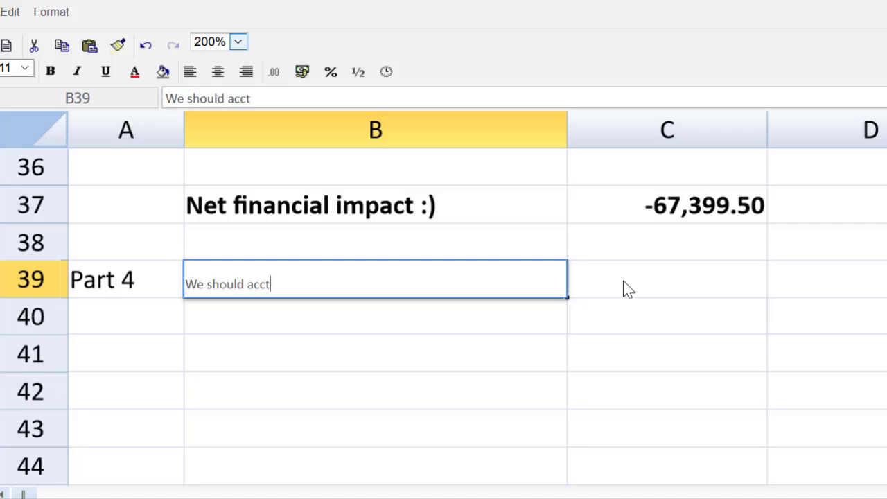
{"action": "type", "text": "net 67.4K in savings."}
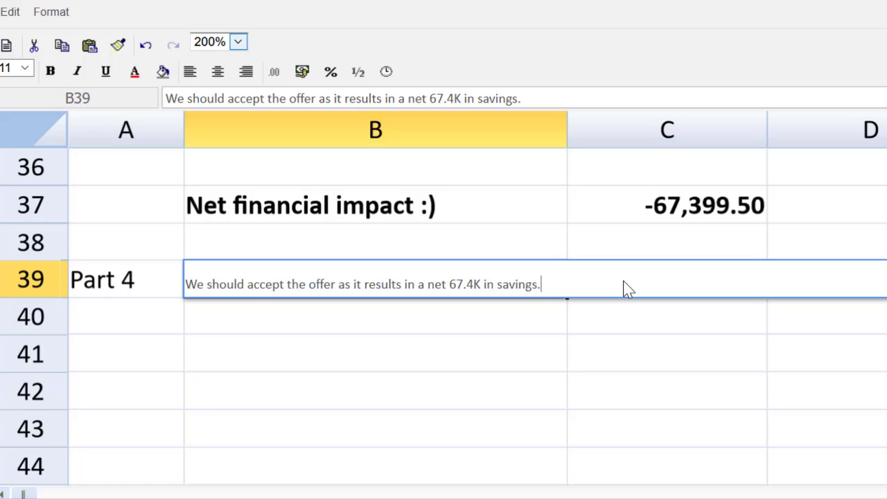
{"action": "key", "text": "Return"}
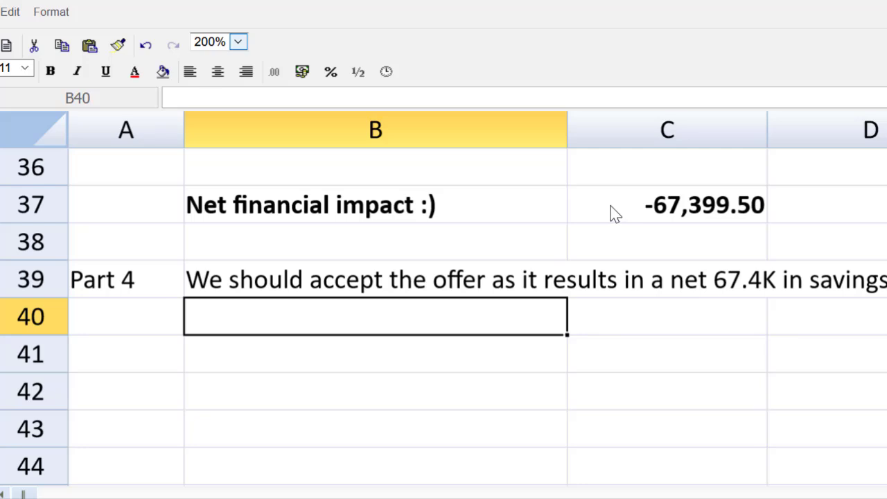
- Review the completed workings from Part 1 through Part iii at 100% zoom
{"action": "left_click", "coordinate": [237, 41]}
{"action": "left_click", "coordinate": [204, 130]}
{"action": "scroll", "coordinate": [444, 298], "scroll_direction": "up", "scroll_amount": 12}
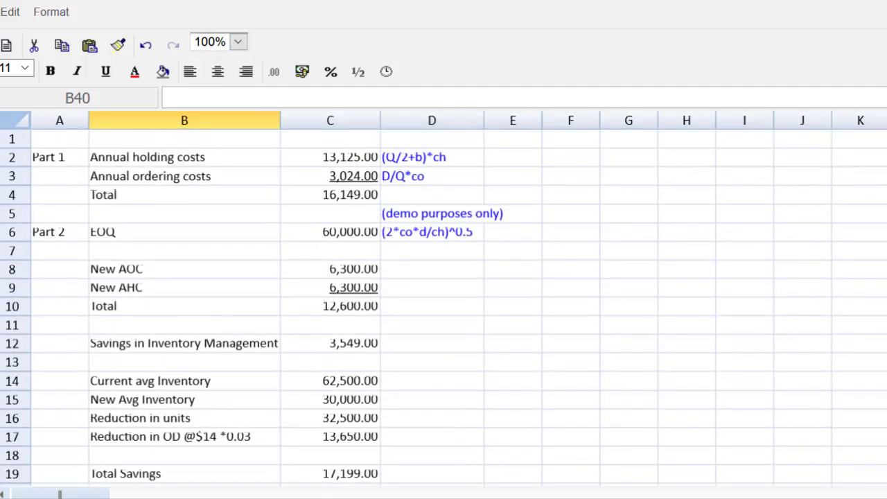
{"action": "scroll", "coordinate": [443, 298], "scroll_direction": "down", "scroll_amount": 8}
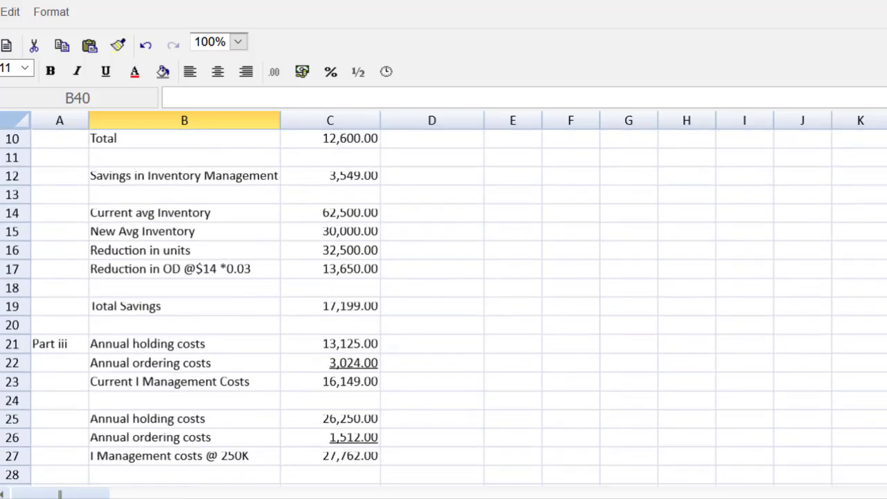
{"action": "scroll", "coordinate": [444, 305], "scroll_direction": "up", "scroll_amount": 2}
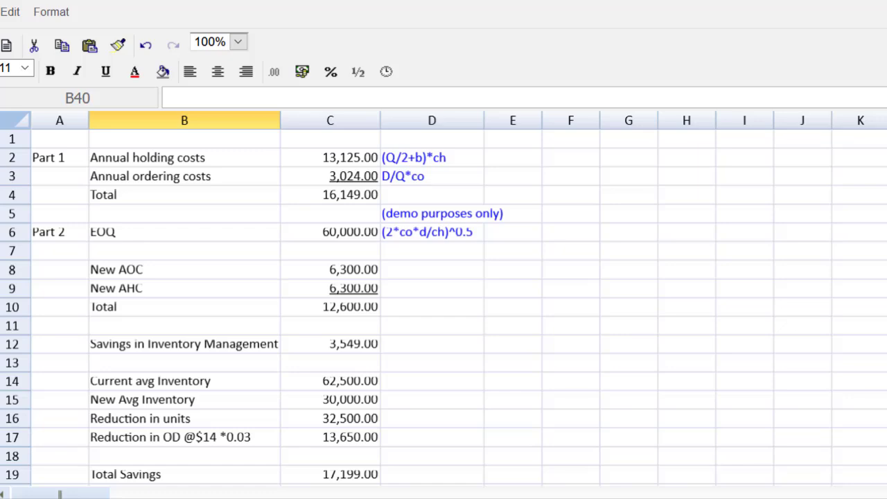